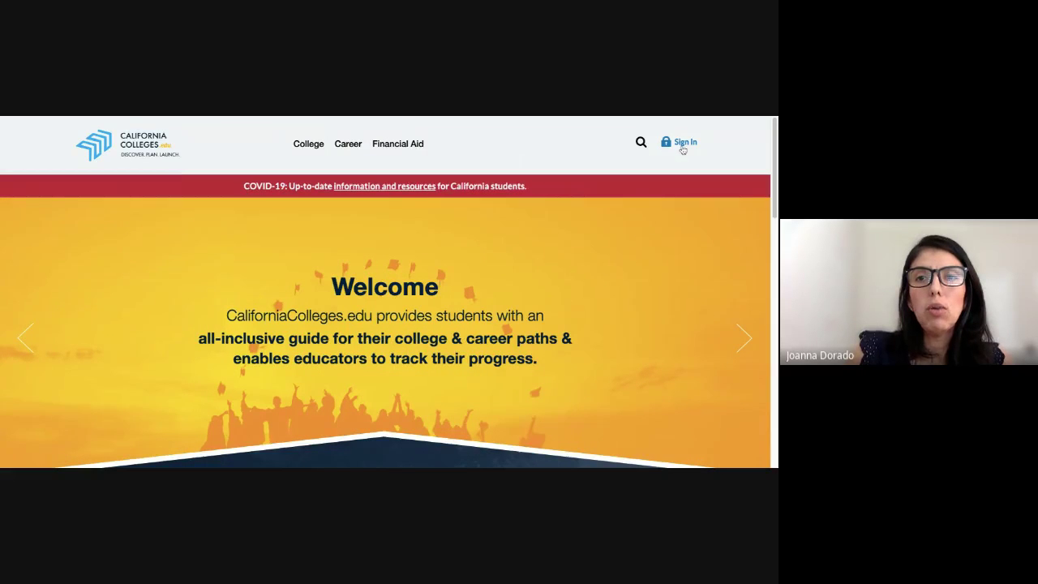
Step: Sign in to the educator account with the filled-in credentials and open the College Search Tool
click(683, 150)
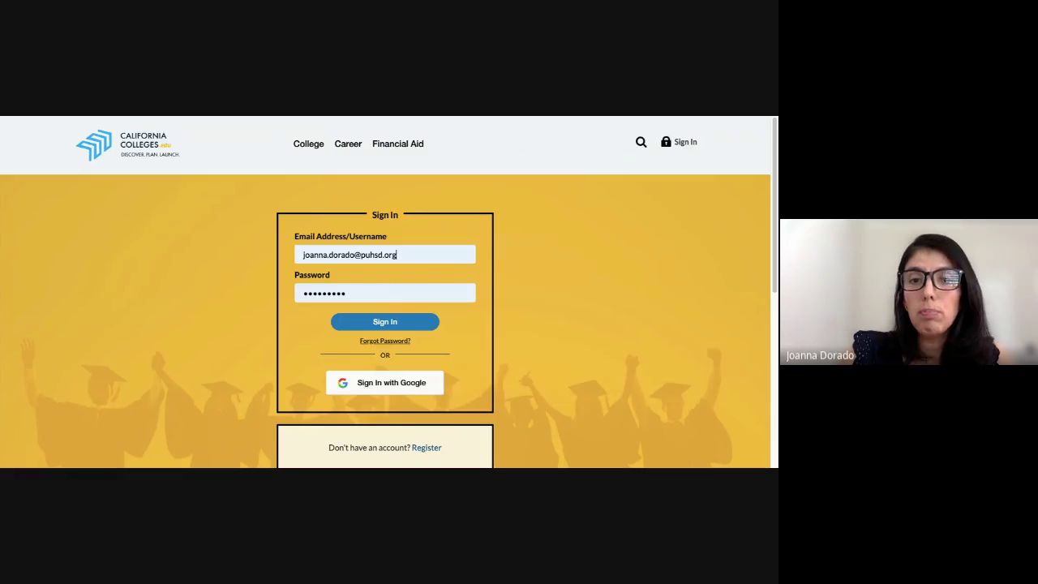
click(397, 330)
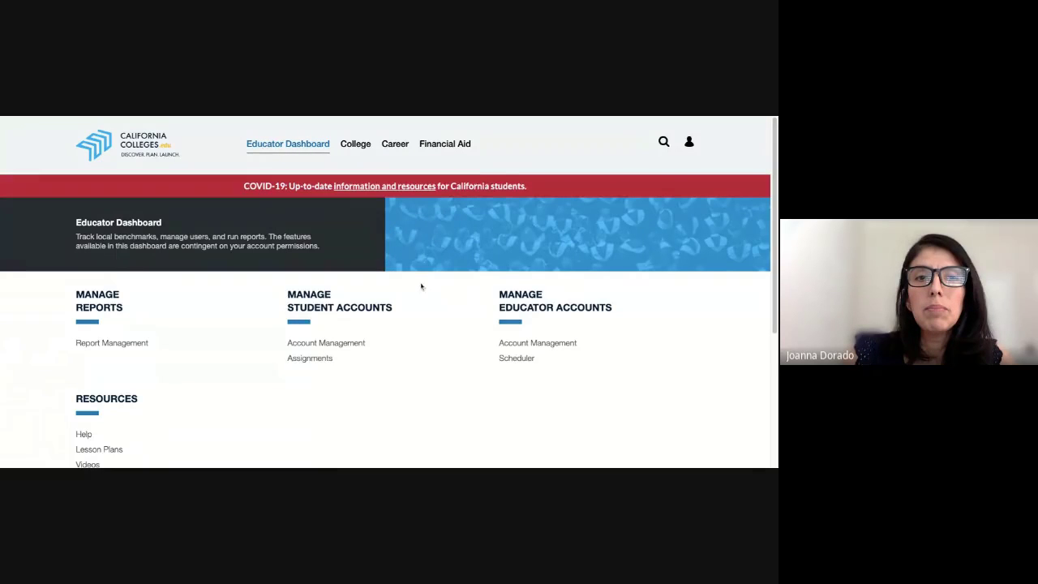
mouse_move(357, 149)
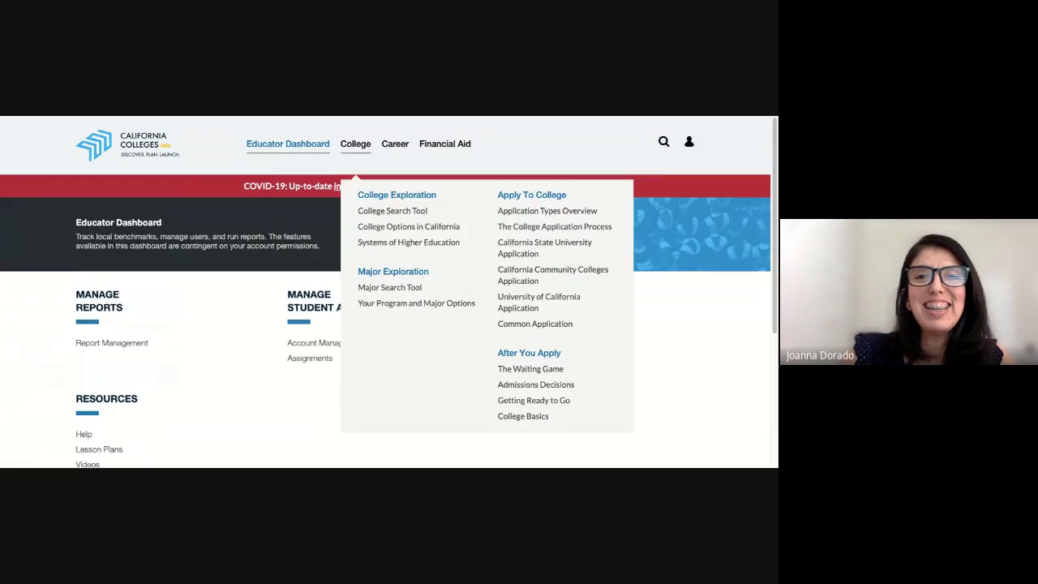
click(357, 147)
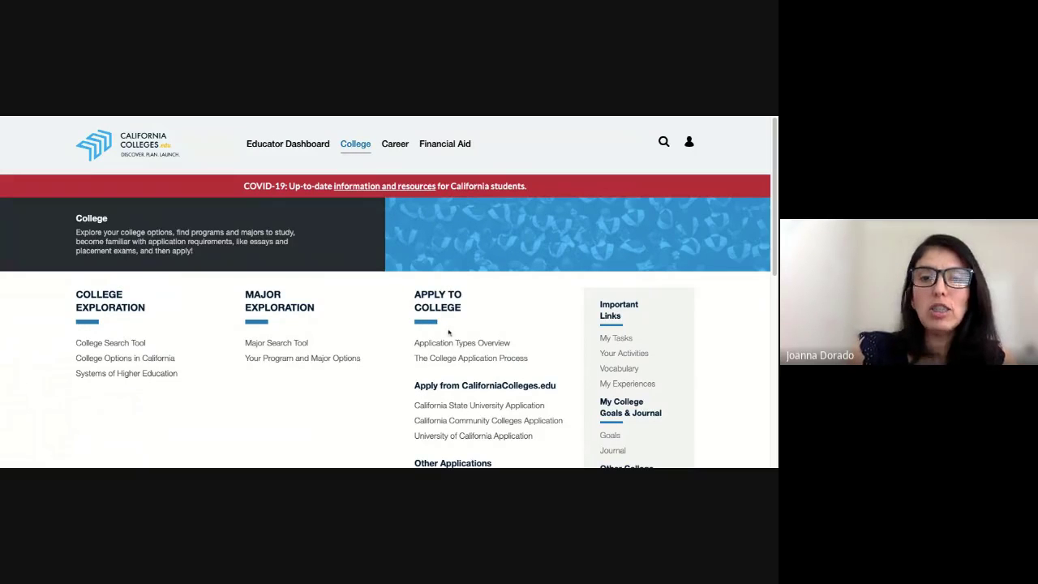
scroll(441, 373, down, 2)
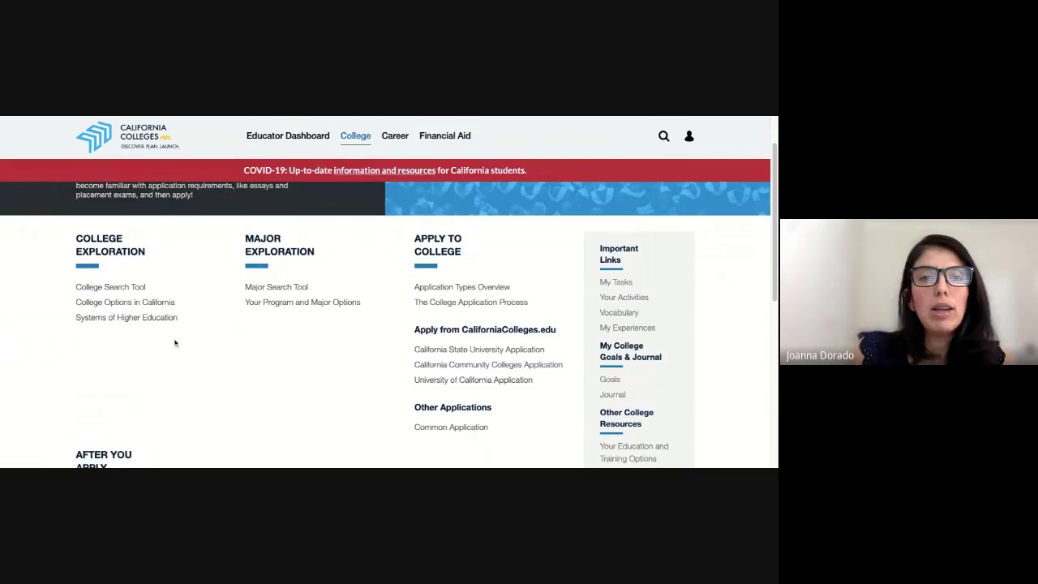
click(134, 288)
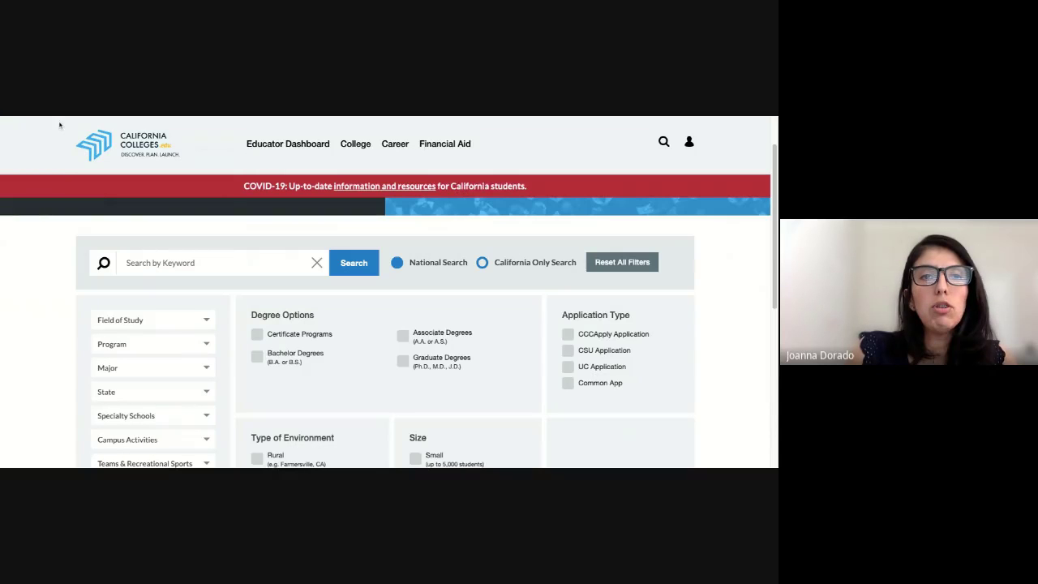
Step: Search the national college listing for the keyword "Mt. San Jacinto" and review the search results
mouse_move(366, 138)
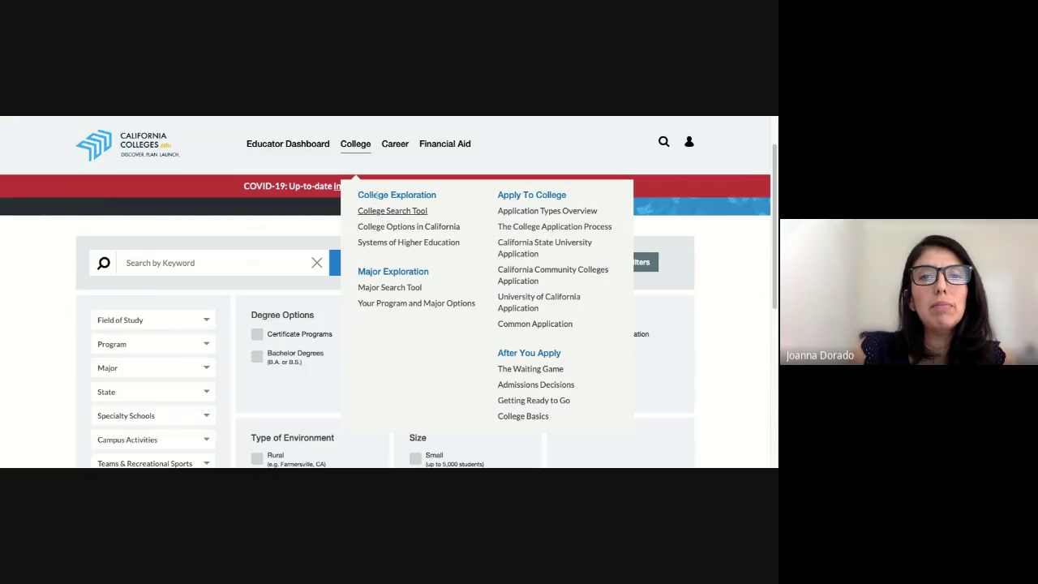
click(162, 269)
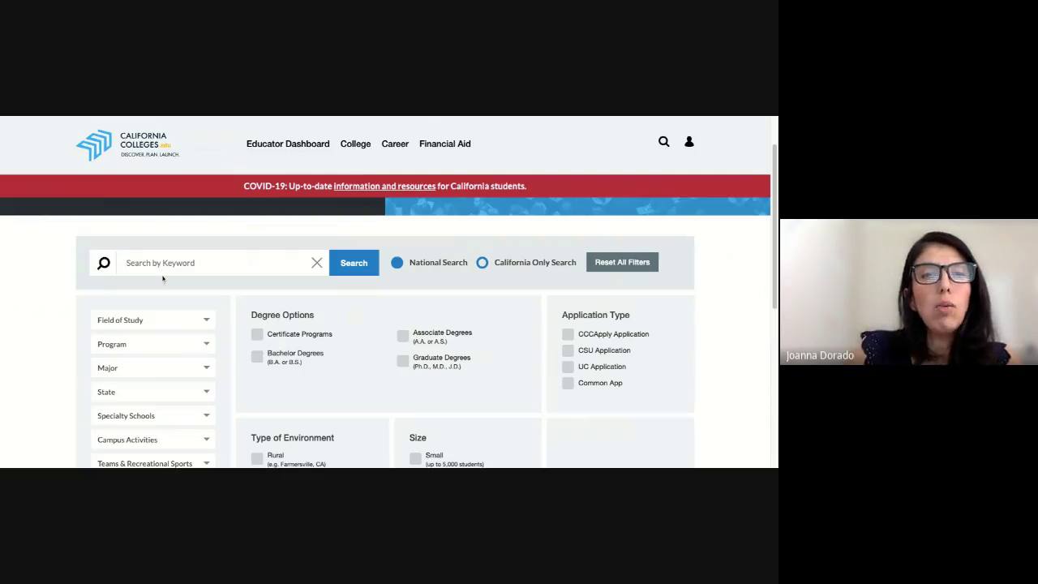
text(Mt. San Jacinto)
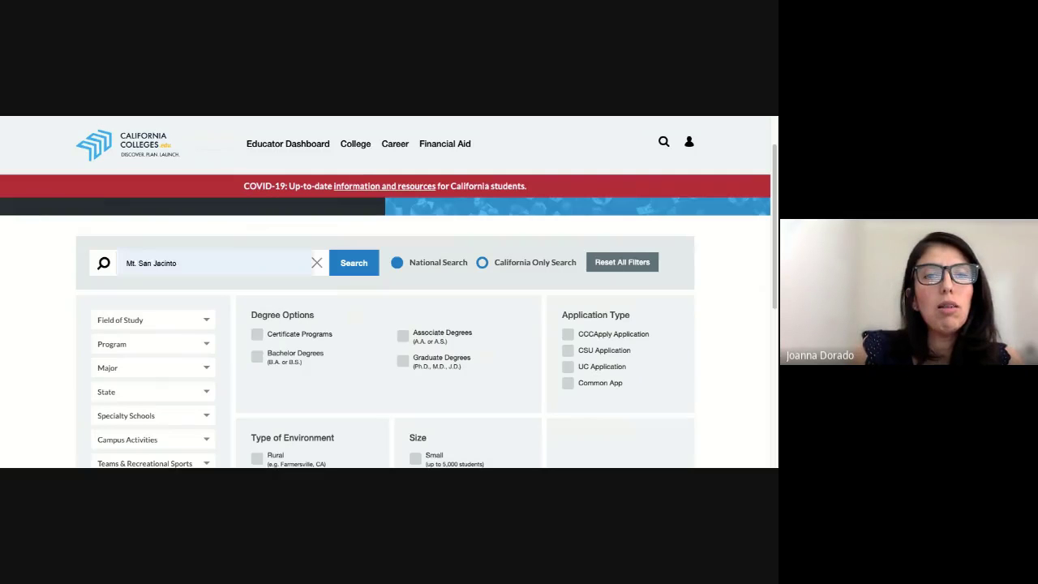
click(355, 265)
scroll(355, 269, down, 10)
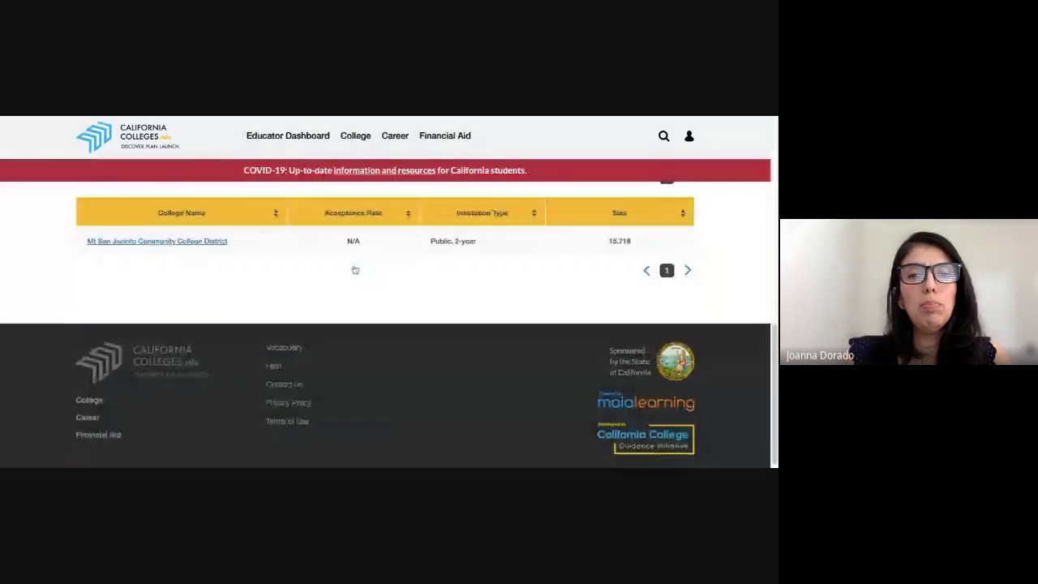
scroll(355, 269, up, 8)
scroll(386, 325, up, 3)
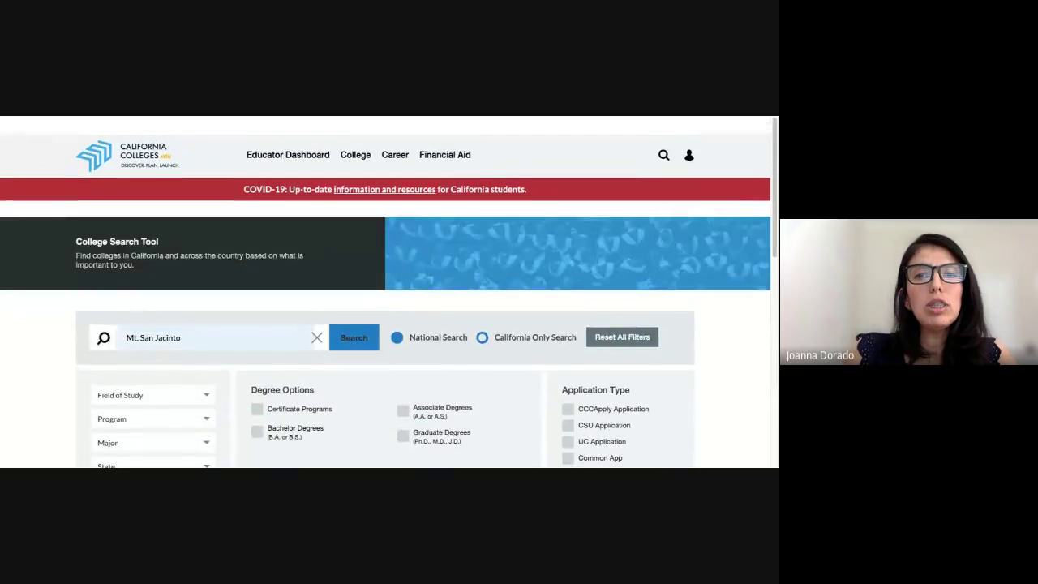
scroll(385, 324, down, 6)
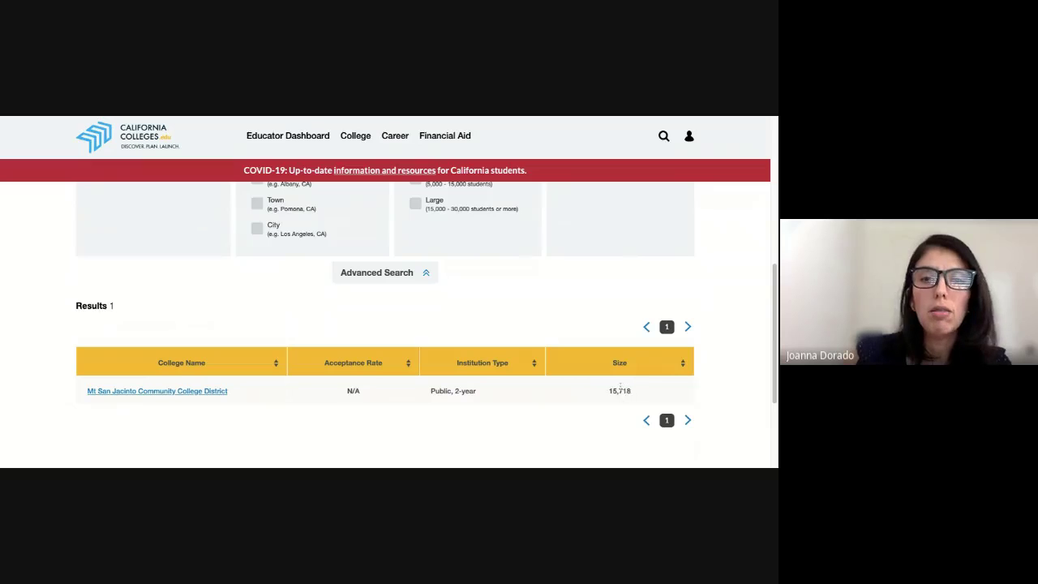
Step: Open the Mt San Jacinto Community College District profile and read through its overview details
click(173, 391)
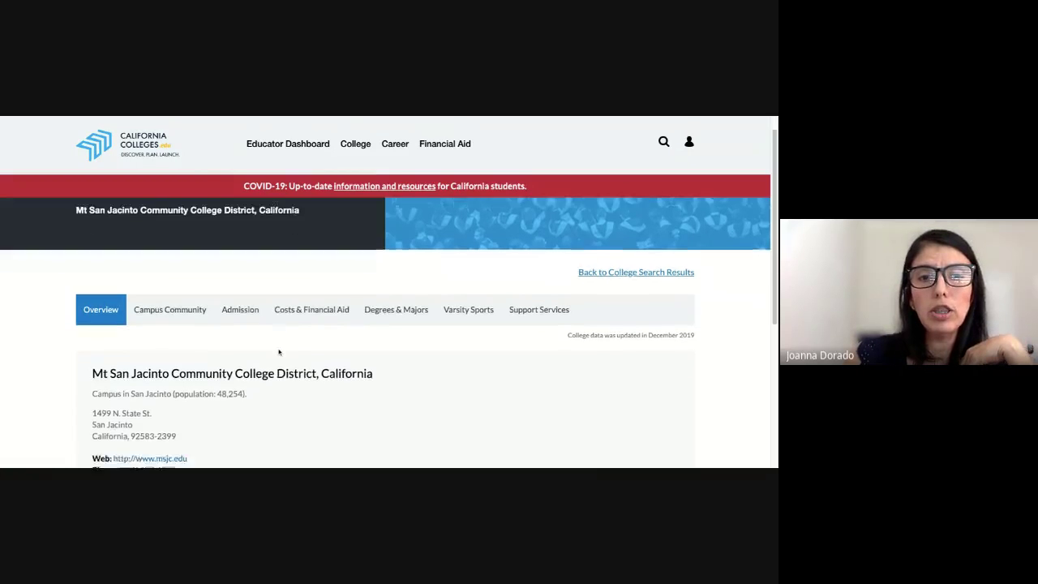
scroll(279, 351, down, 2)
scroll(279, 352, down, 2)
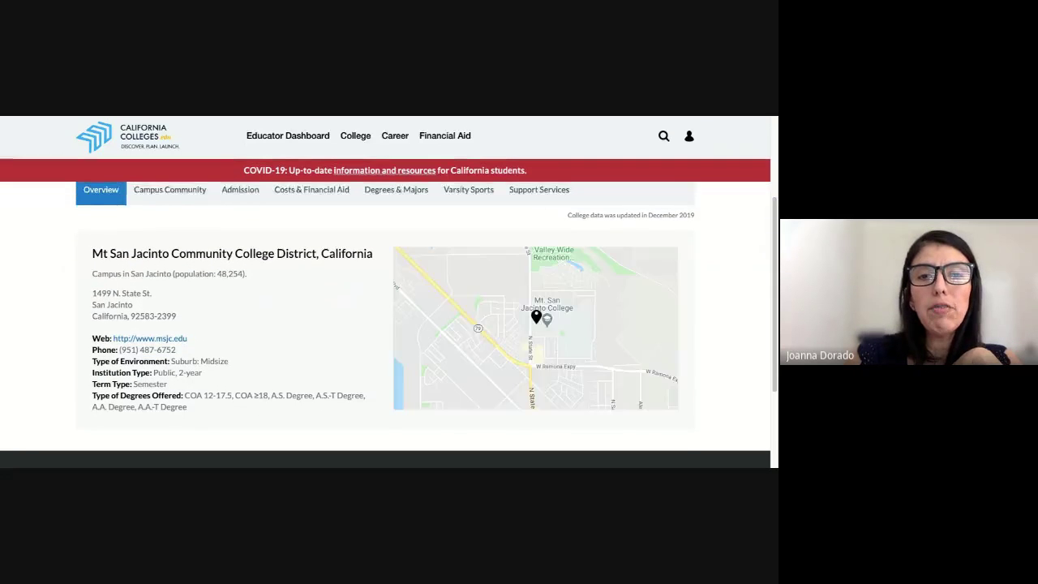
scroll(279, 352, up, 1)
scroll(279, 352, up, 1)
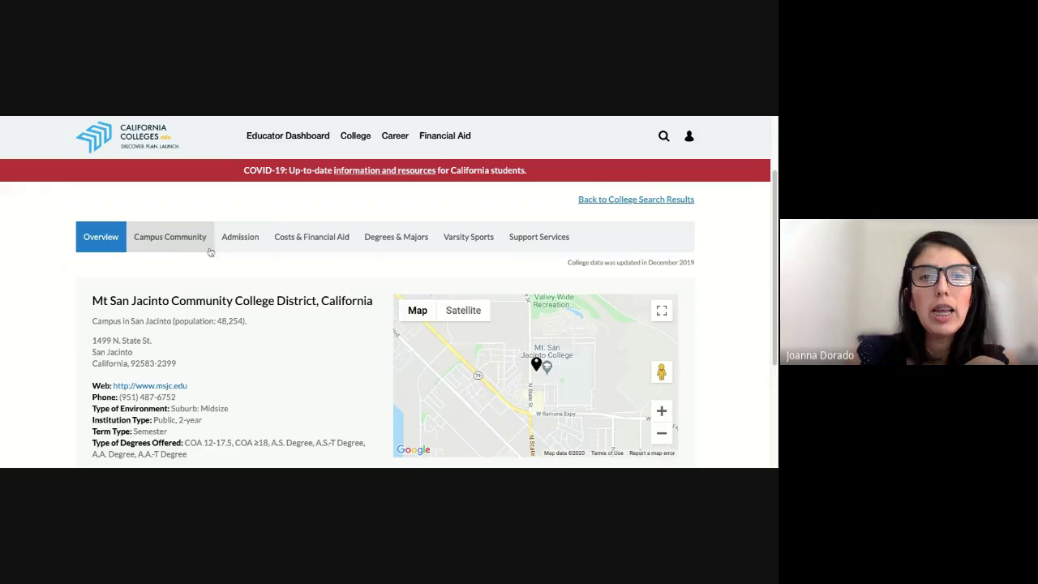
Step: Examine the college's campus community information, including the campus snapshot, campus organizations and student population figures
click(180, 242)
scroll(274, 328, down, 3)
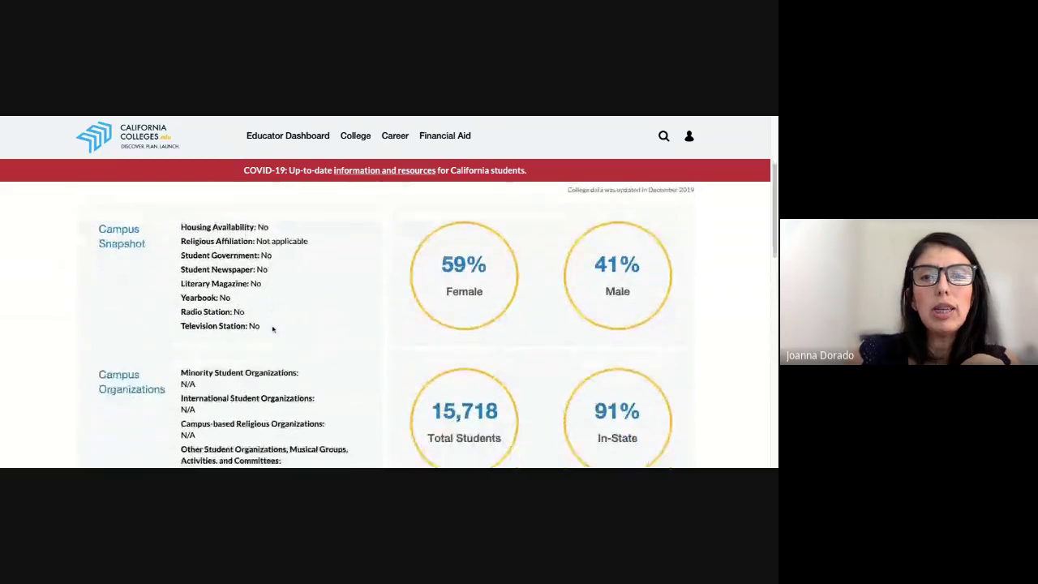
scroll(273, 328, down, 4)
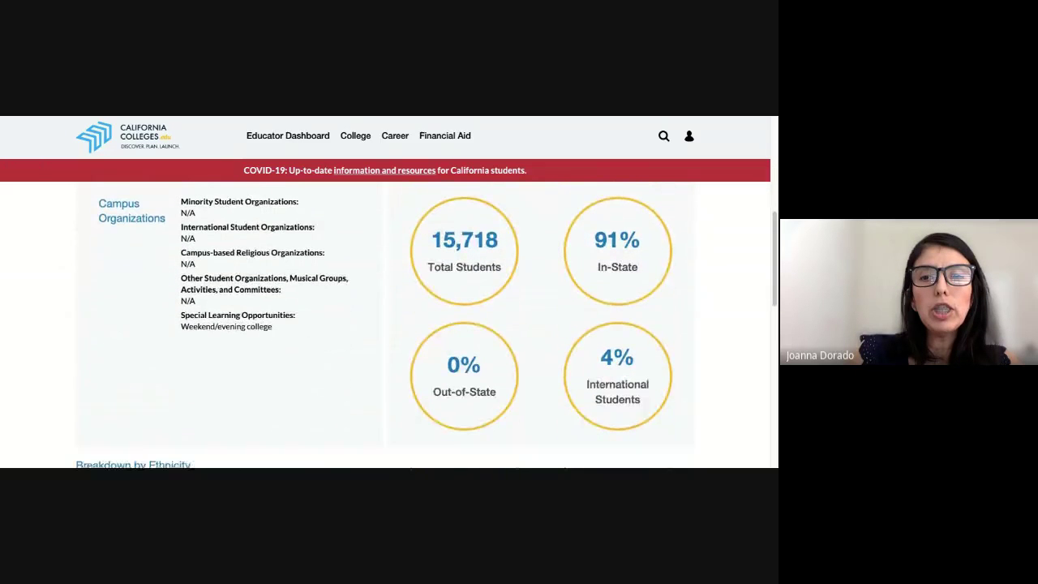
scroll(374, 326, up, 2)
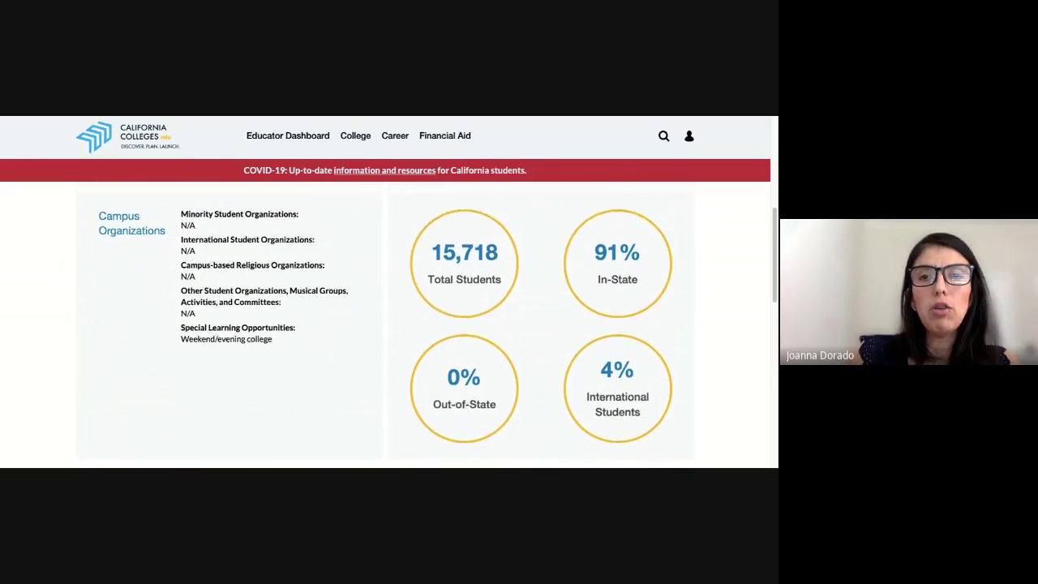
scroll(289, 323, up, 2)
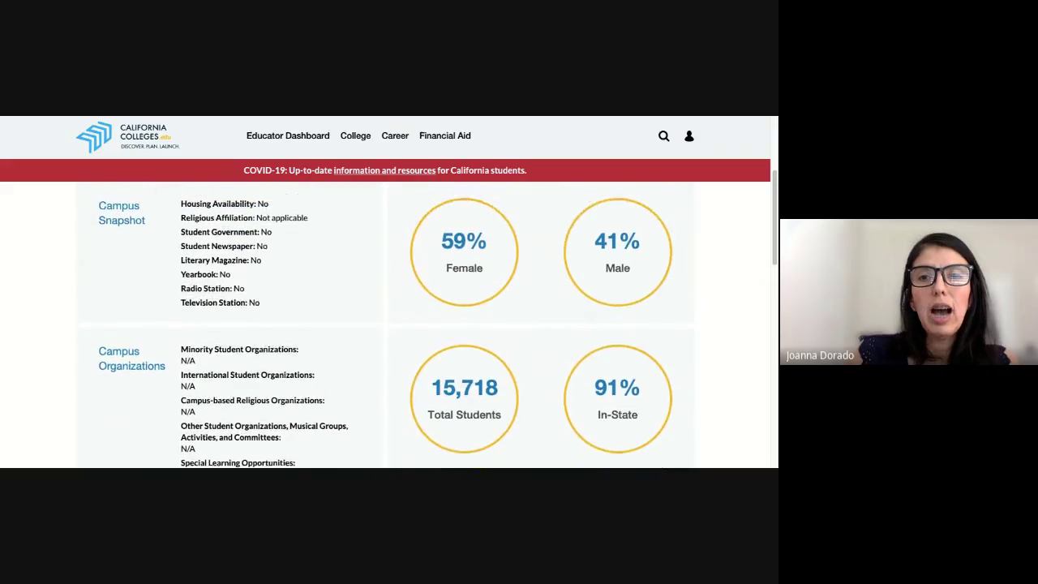
scroll(428, 257, up, 3)
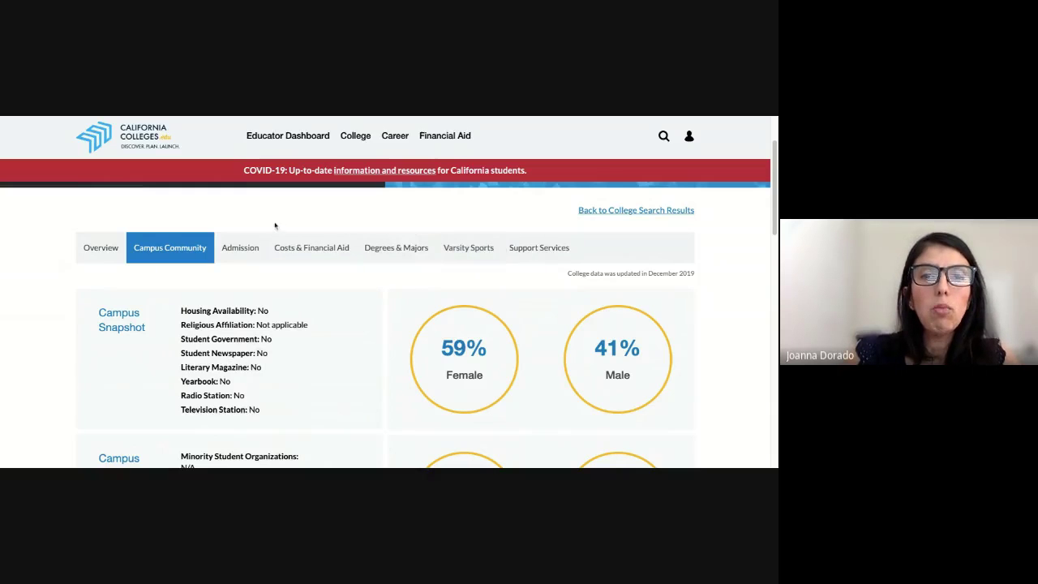
Step: Check the college's admission facts for the application fee, deadline and application type
click(242, 250)
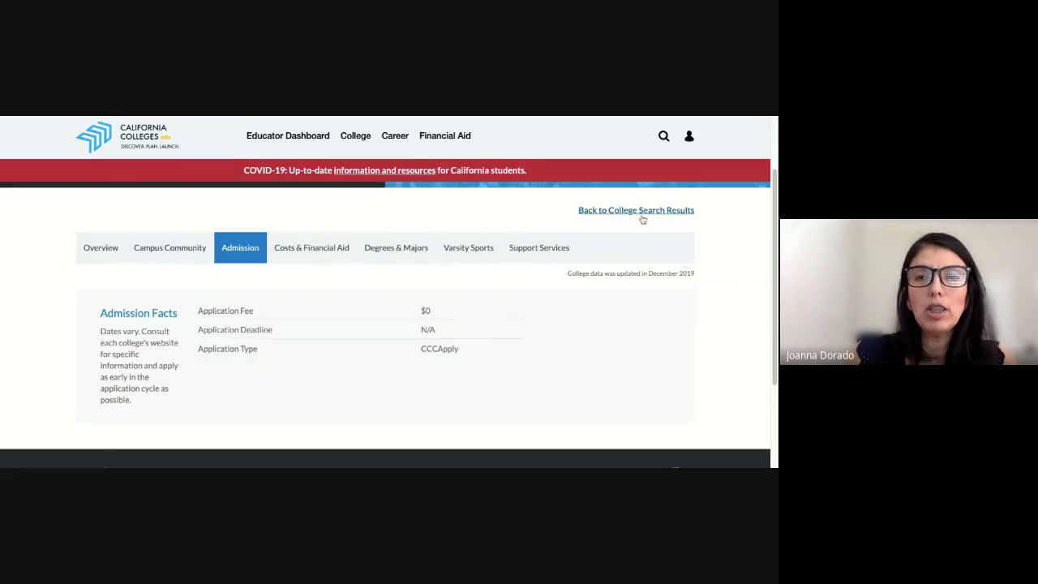
scroll(614, 285, up, 1)
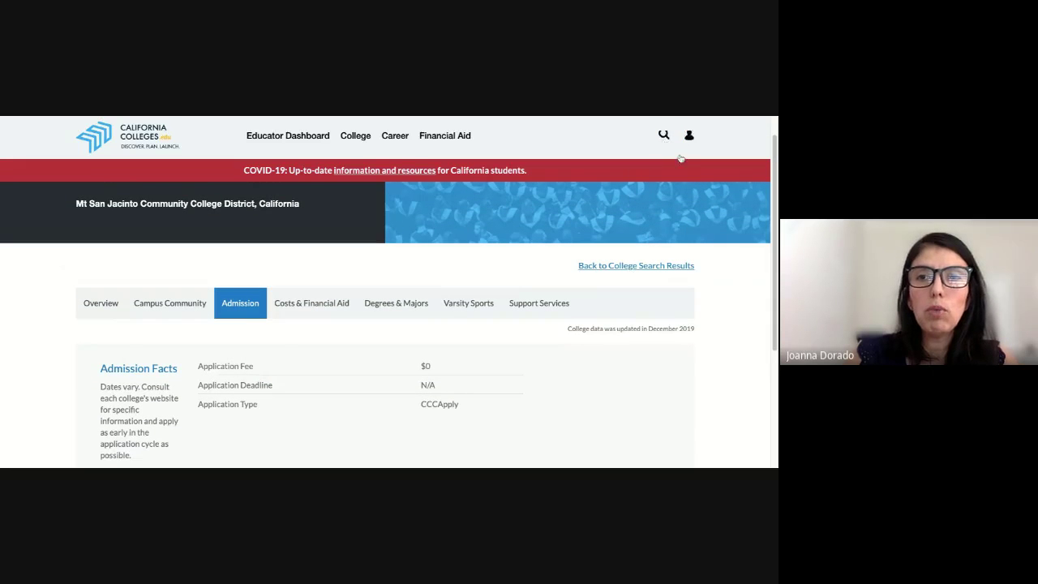
scroll(701, 231, down, 1)
scroll(702, 231, down, 1)
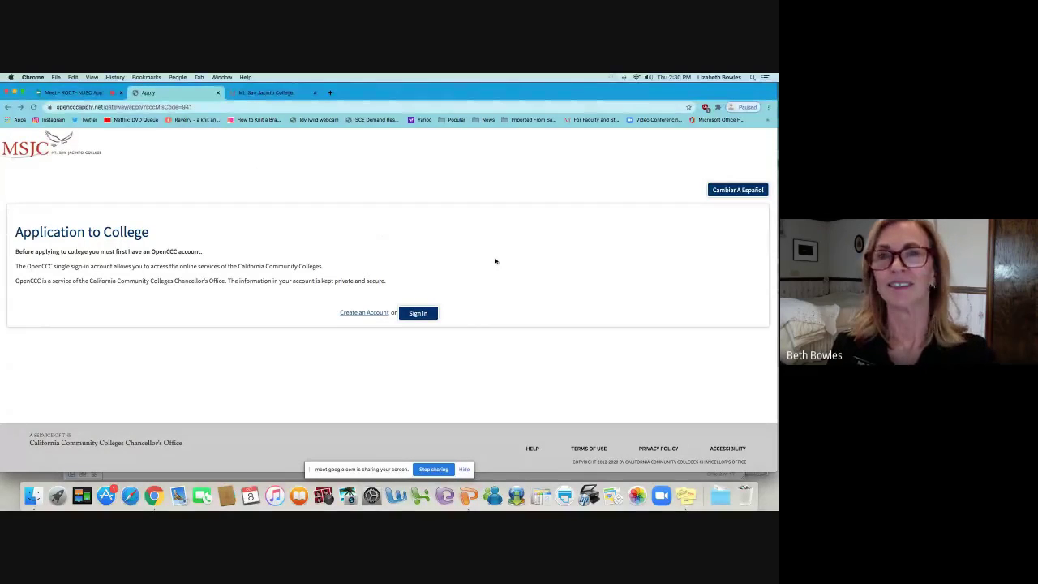
Step: View the OpenCCC sign-in page from the MSJC Application to College page and return to the application page
click(95, 94)
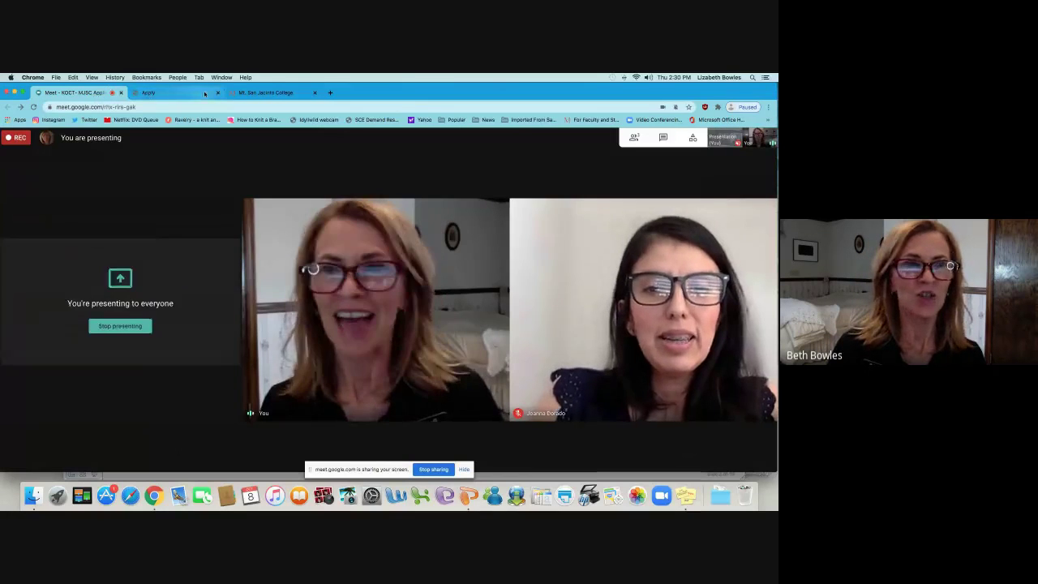
click(154, 93)
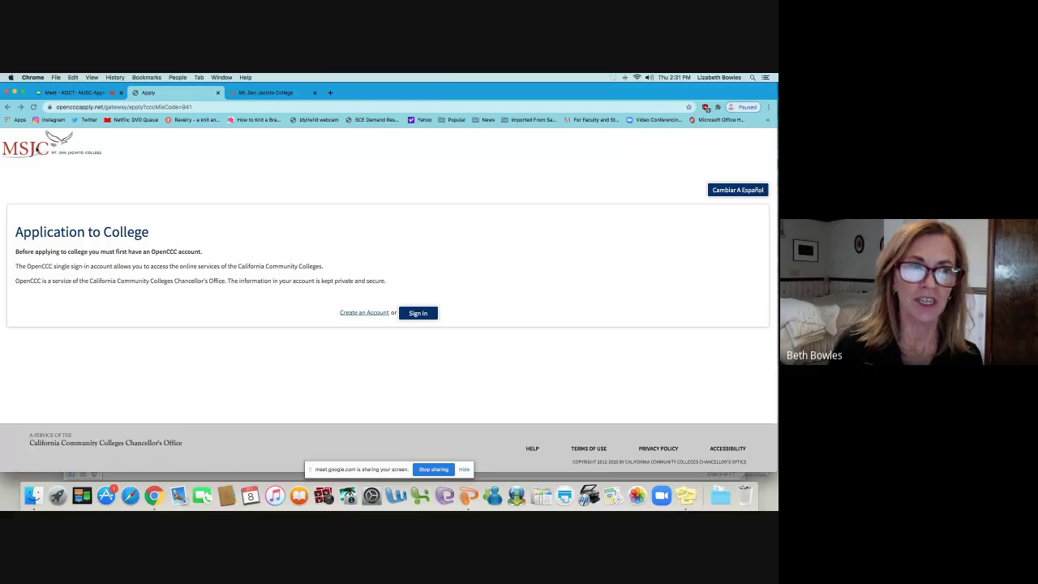
click(417, 313)
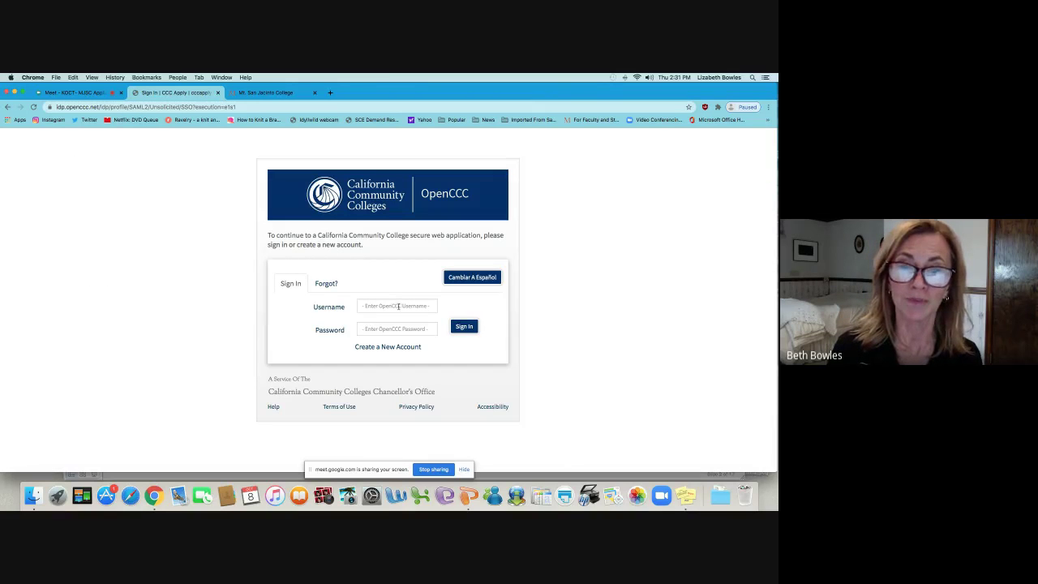
click(8, 107)
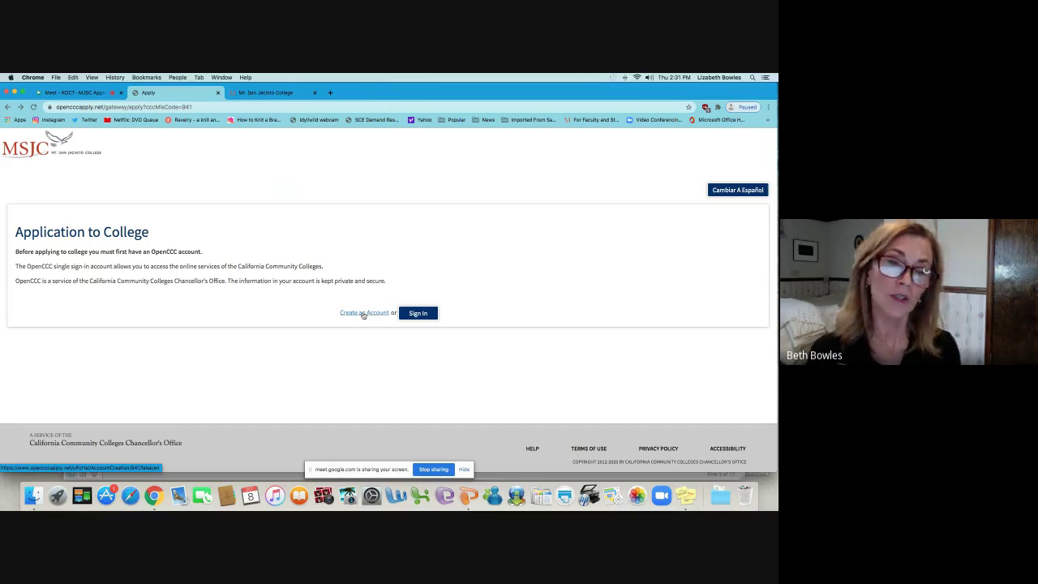
Step: Start creating a new OpenCCC account and proceed to the Personal Information form
click(363, 313)
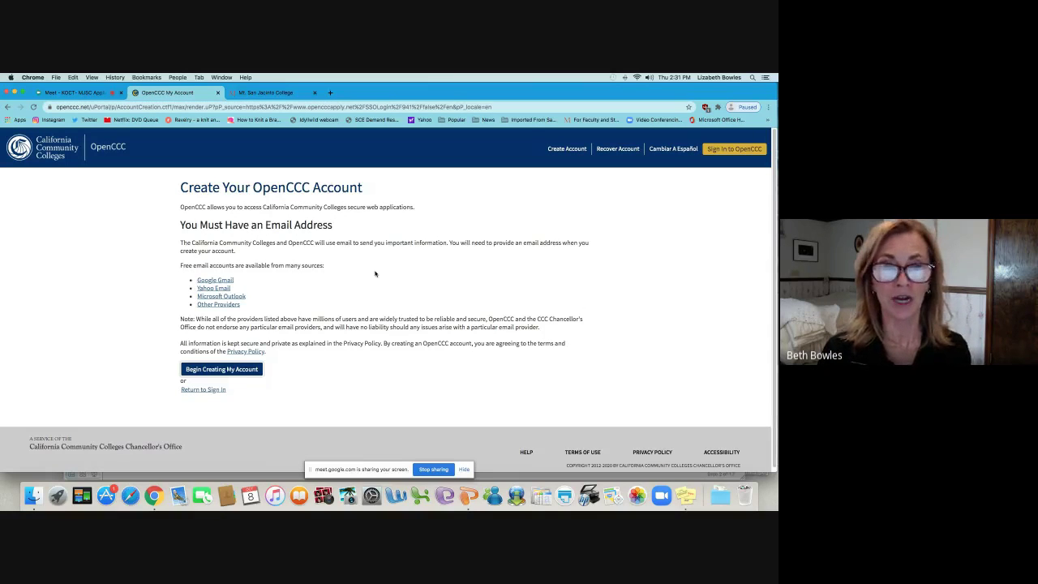
click(246, 370)
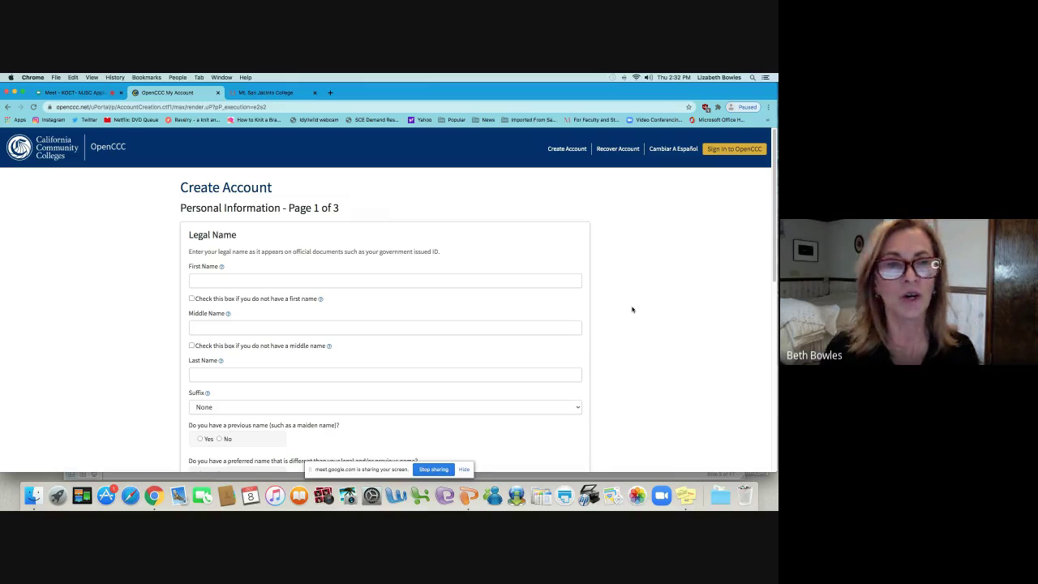
Step: Look through the legal name, previous and preferred name, and date of birth fields on the Personal Information page
click(221, 281)
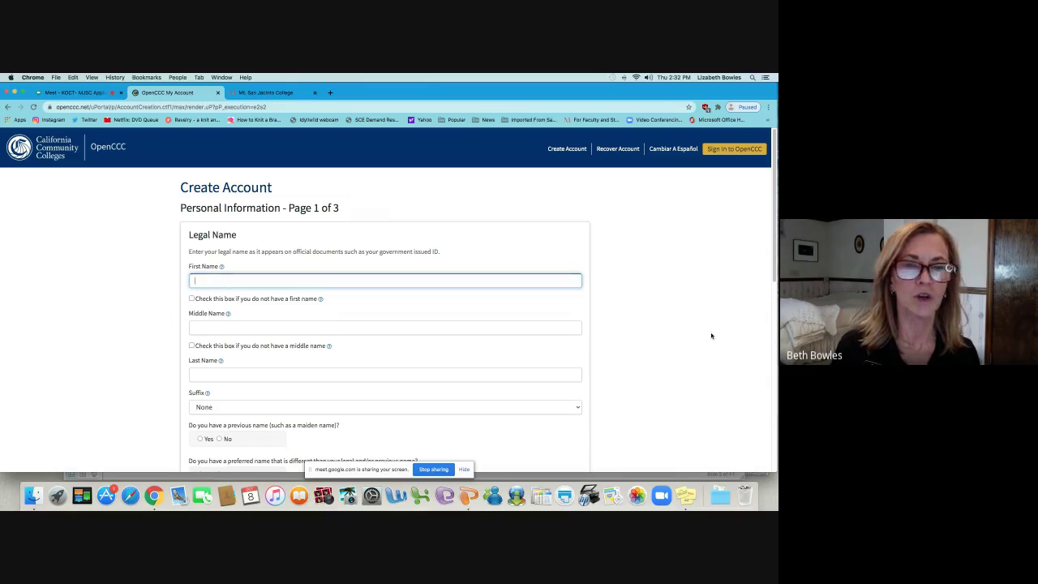
scroll(774, 278, down, 2)
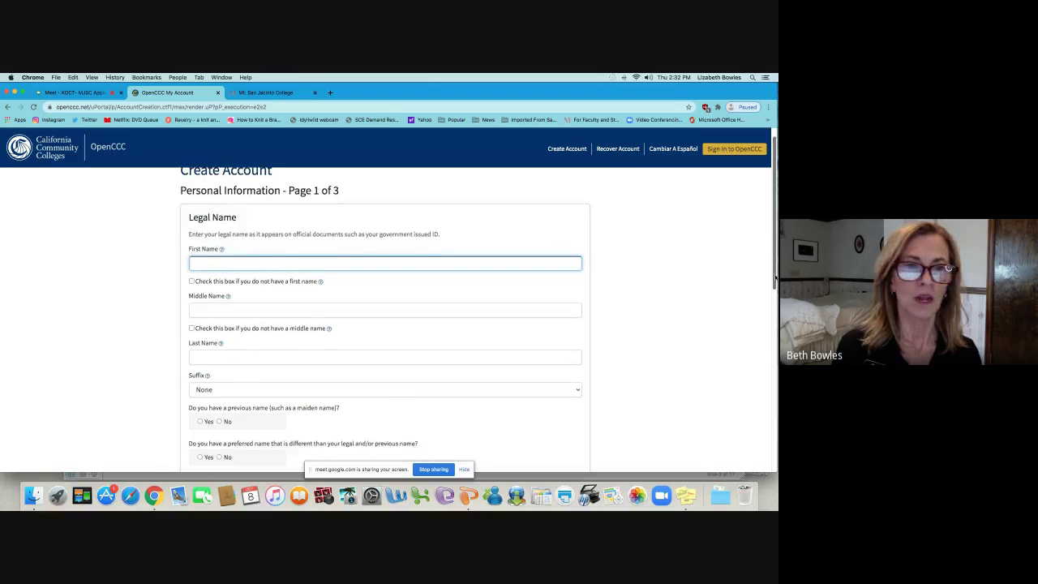
scroll(774, 278, down, 5)
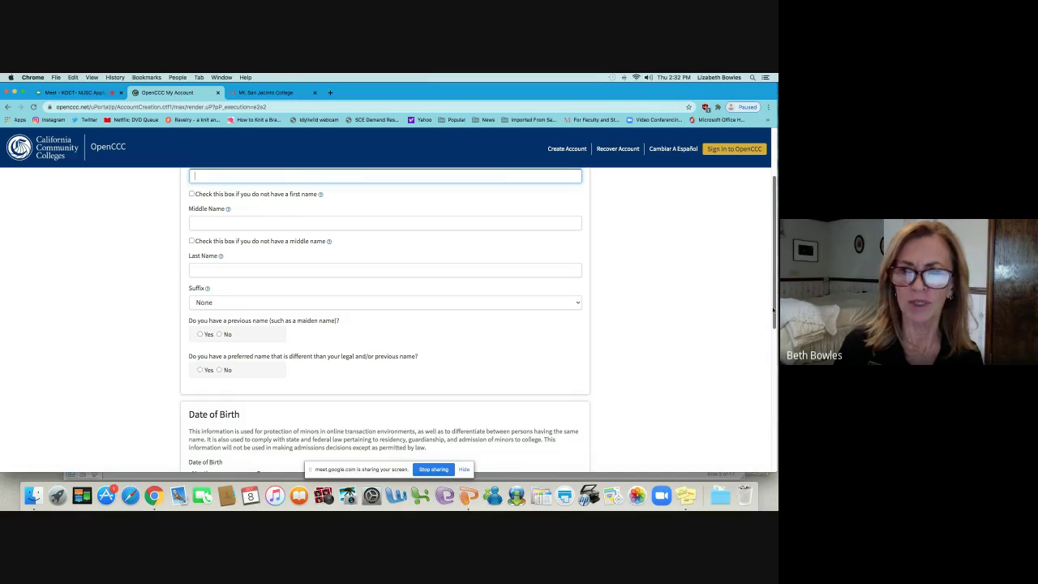
drag(774, 313, 774, 370)
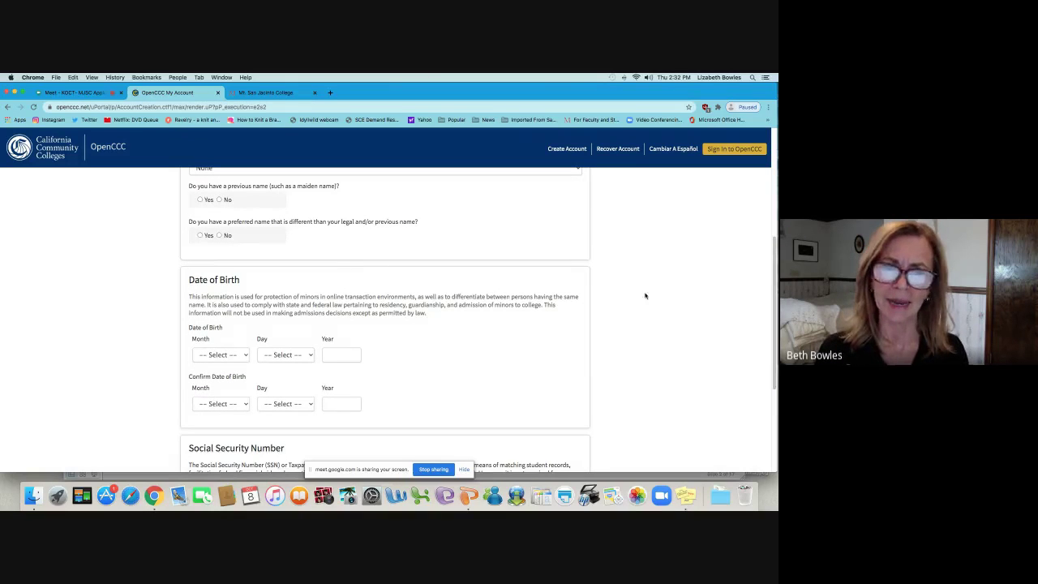
drag(775, 329, 775, 236)
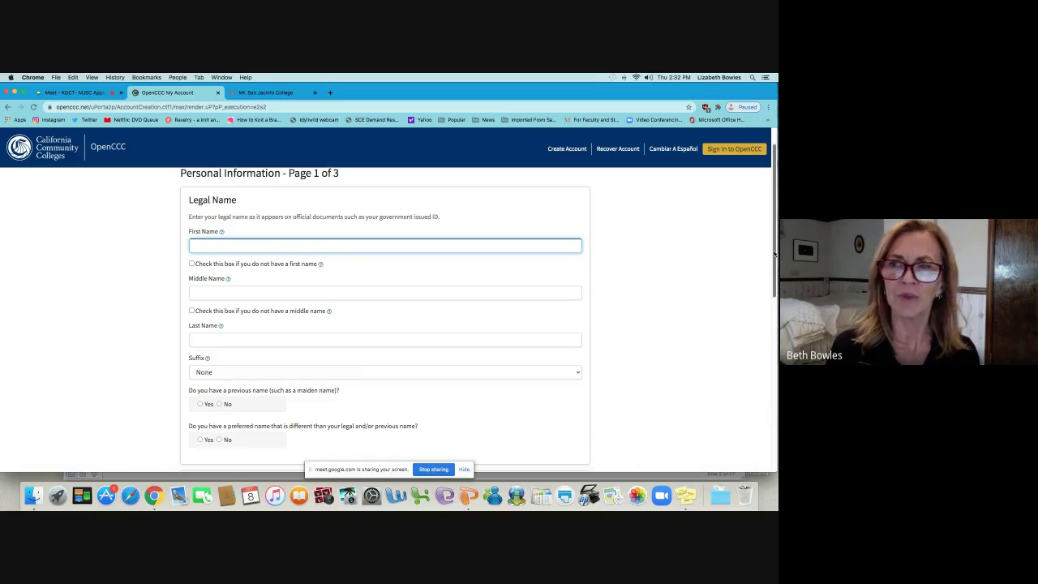
drag(774, 255, 772, 340)
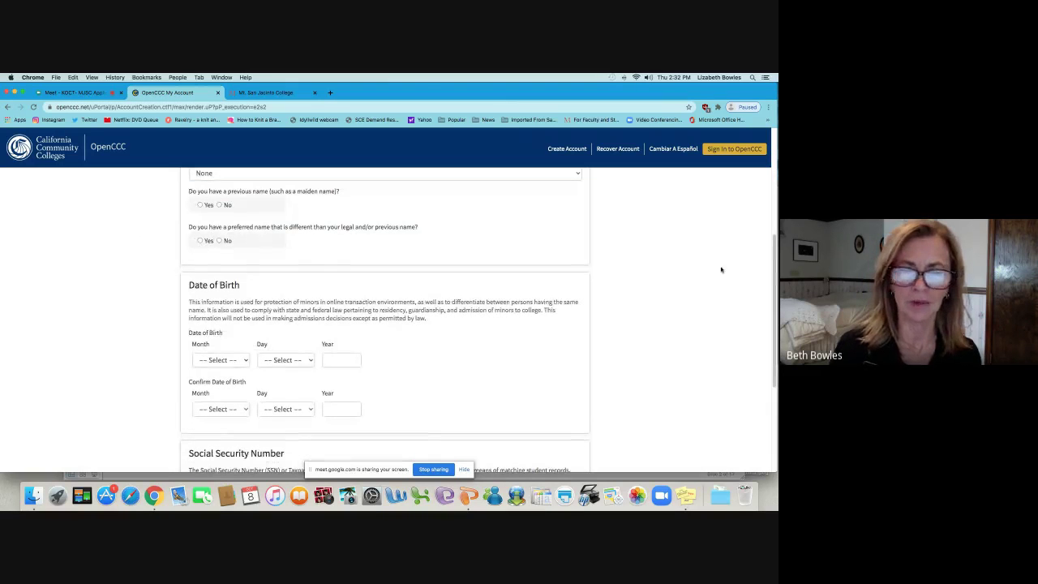
Step: Look through the date of birth fields, their confirmation fields and the Social Security Number question on the Personal Information page
drag(775, 268, 751, 308)
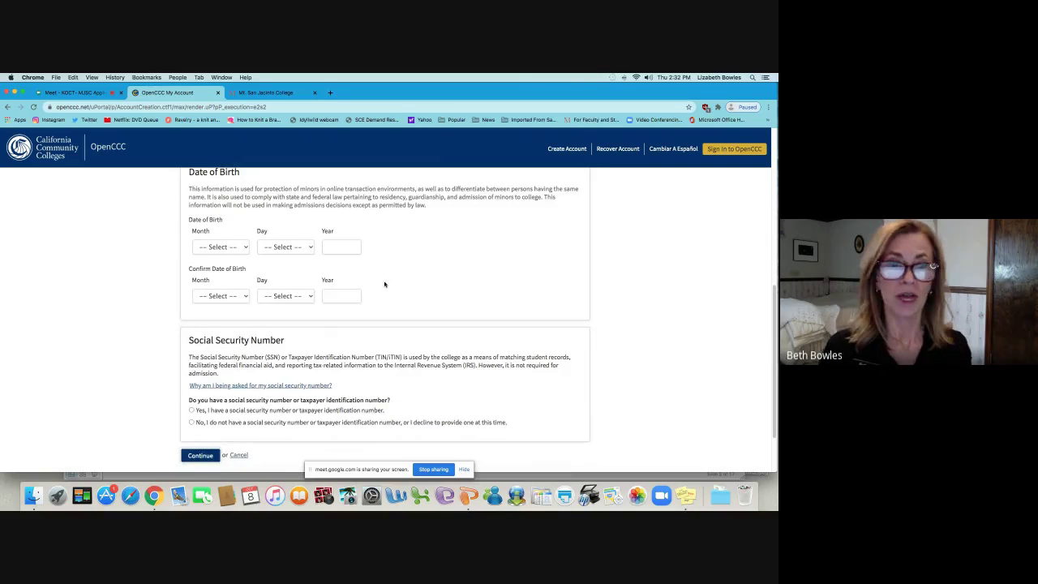
click(230, 248)
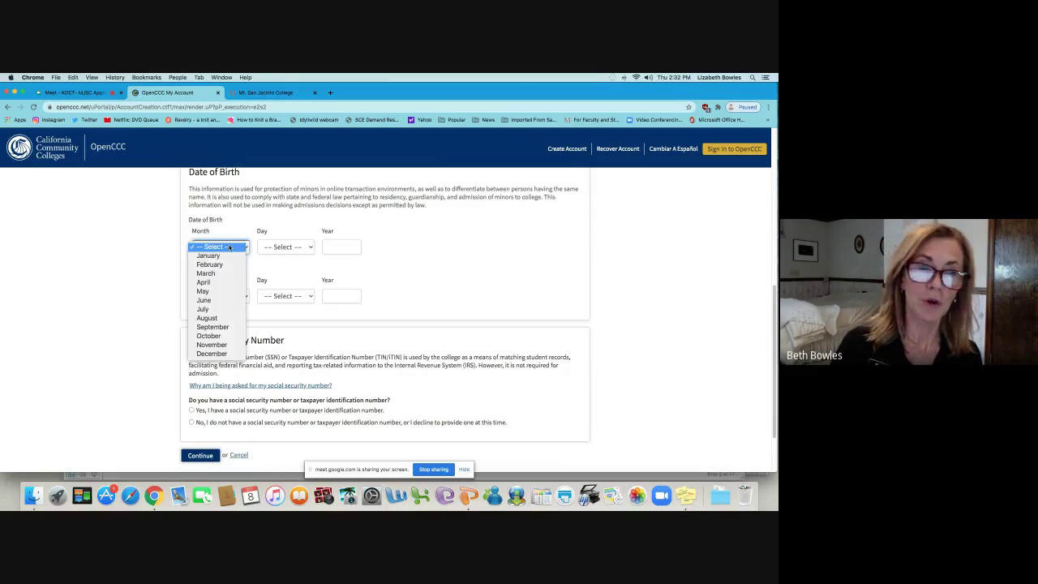
click(149, 249)
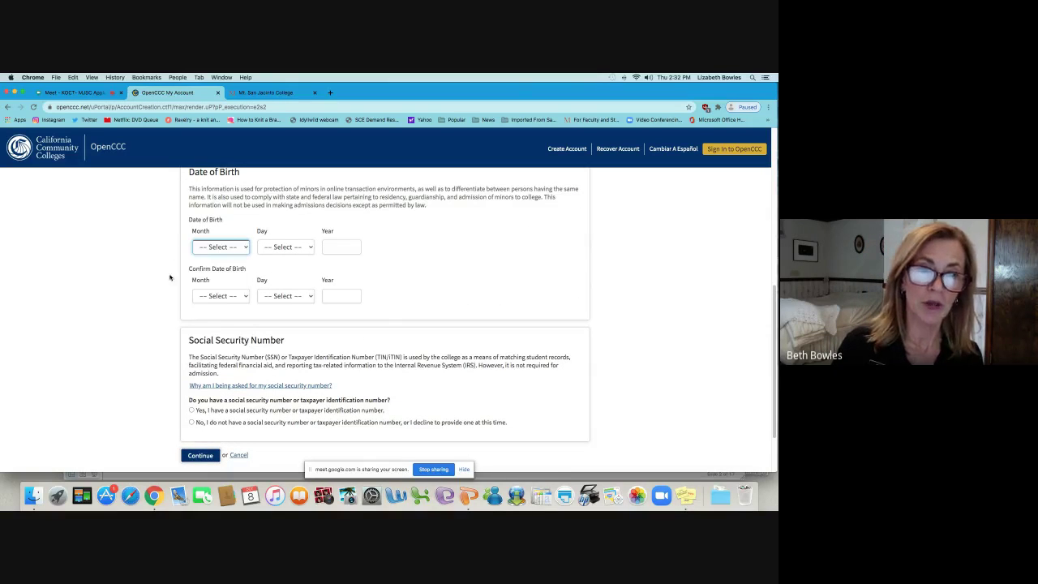
click(208, 299)
click(767, 322)
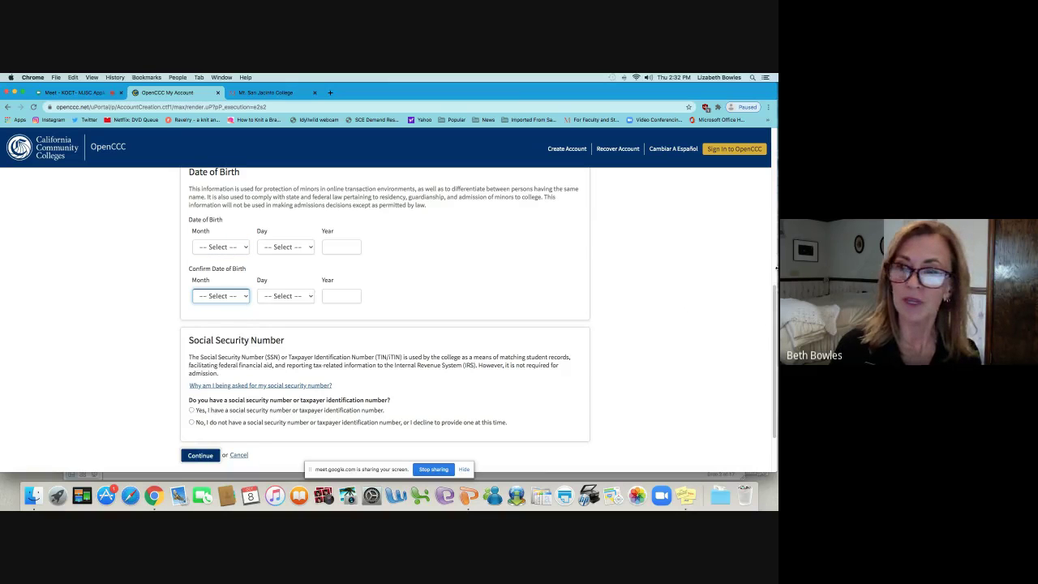
drag(775, 289, 777, 293)
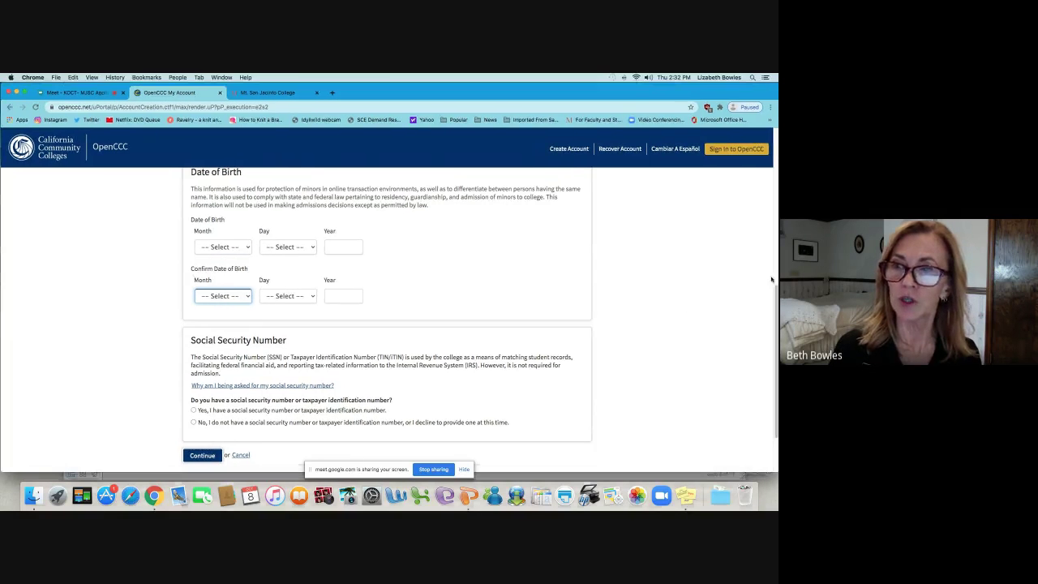
scroll(343, 318, down, 3)
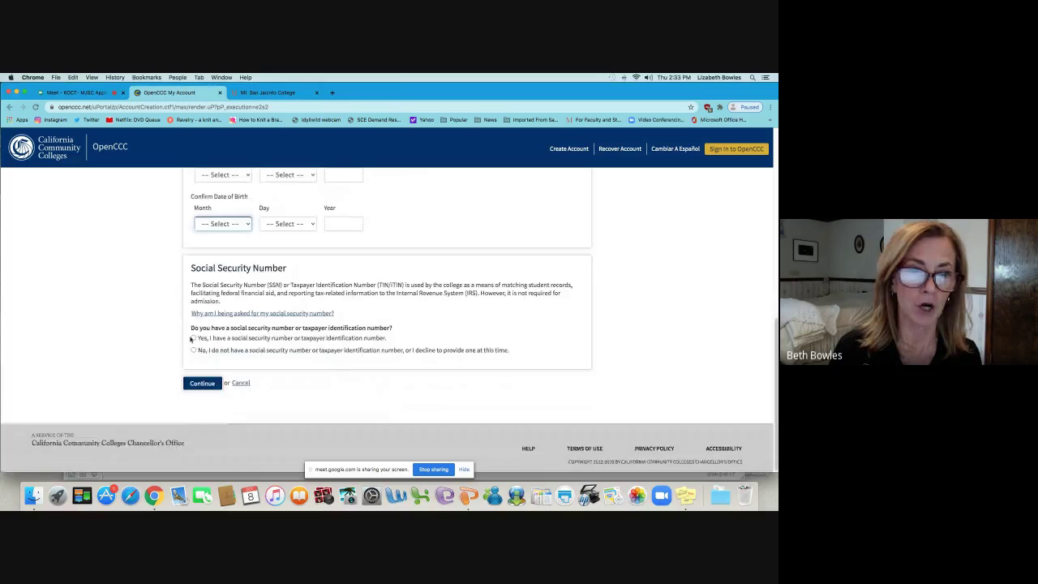
click(194, 339)
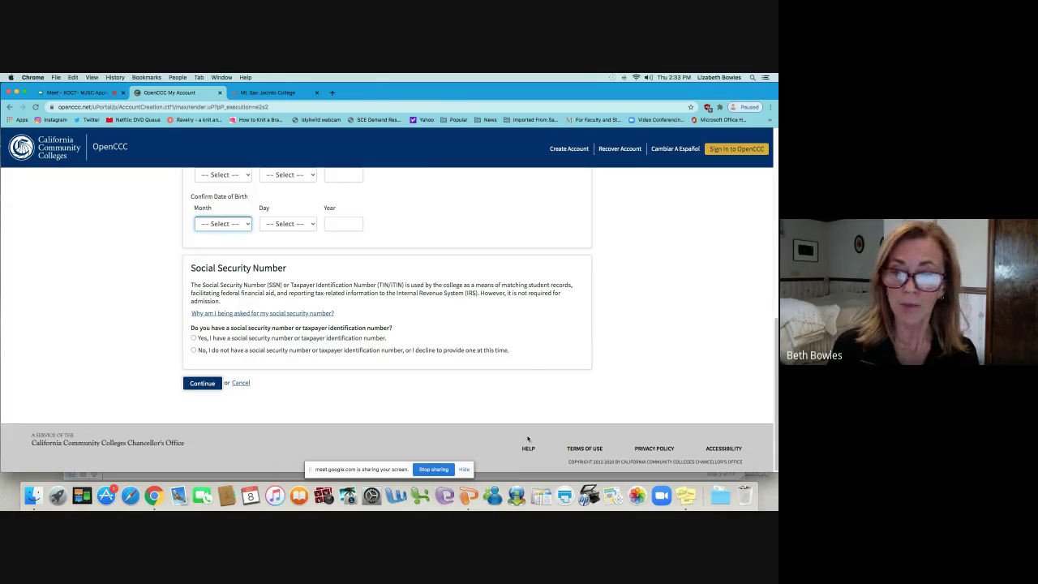
Step: Switch to the PowerPoint presentation and play the slides from "Please have ready, knowledge of…" to the "Success!" account-created slide
click(472, 497)
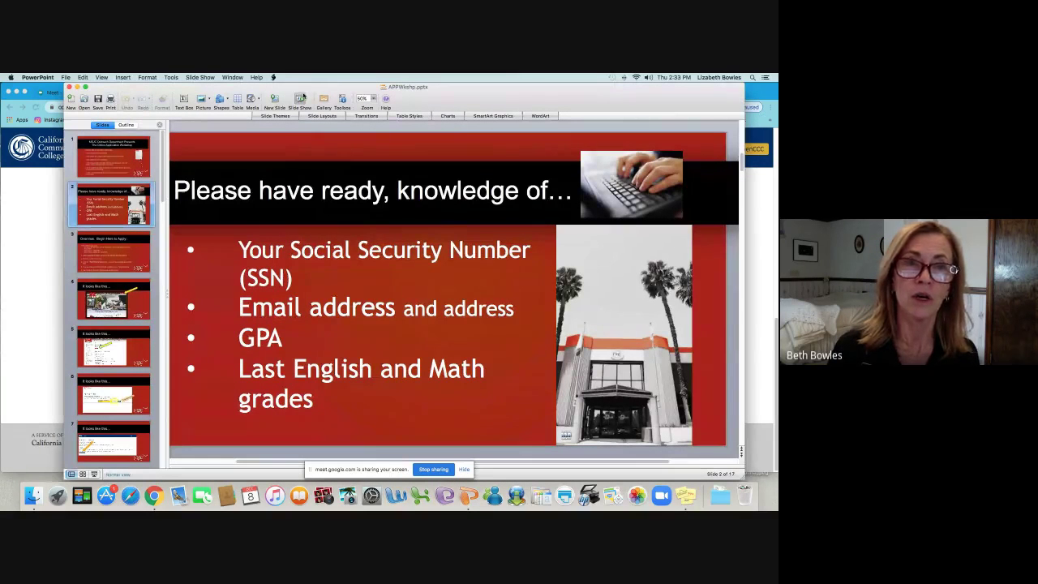
click(300, 98)
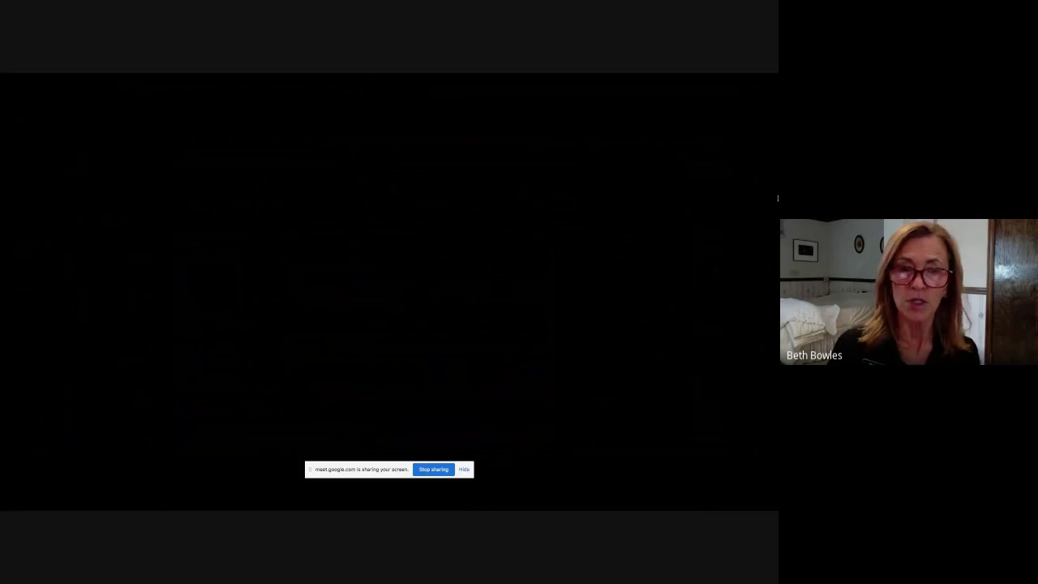
key(Right)
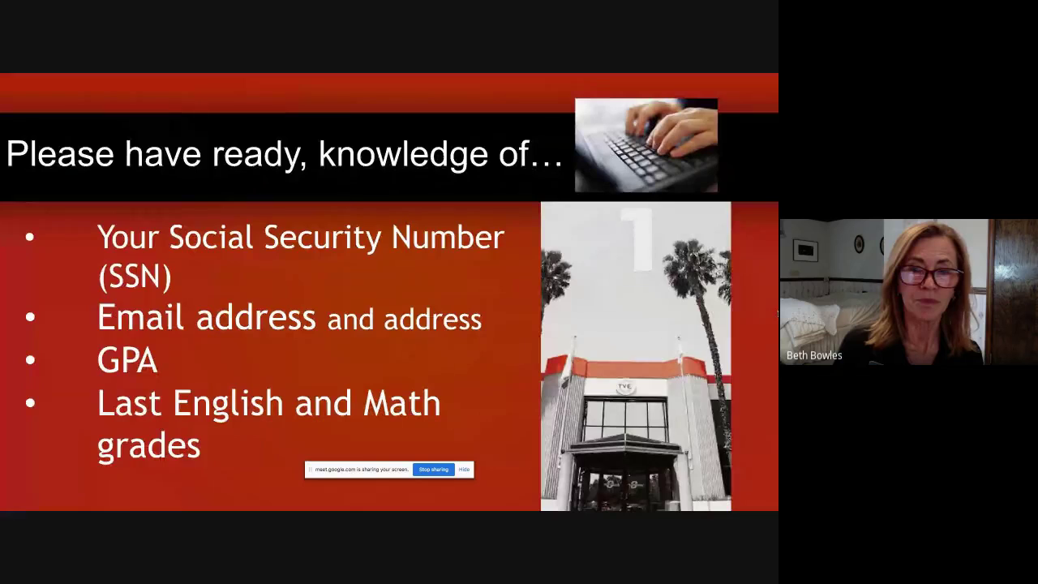
key(Right)
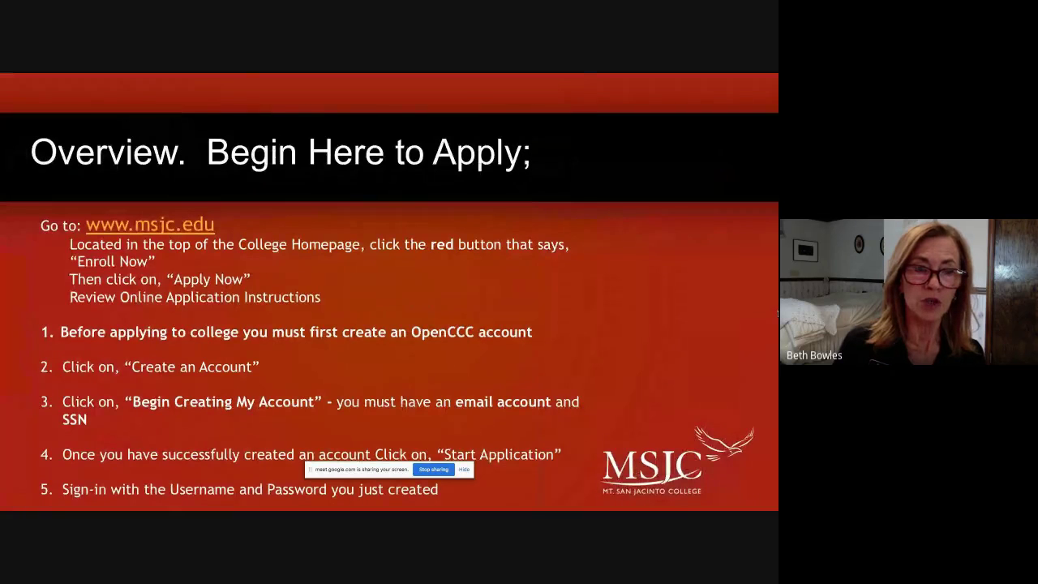
key(Right)
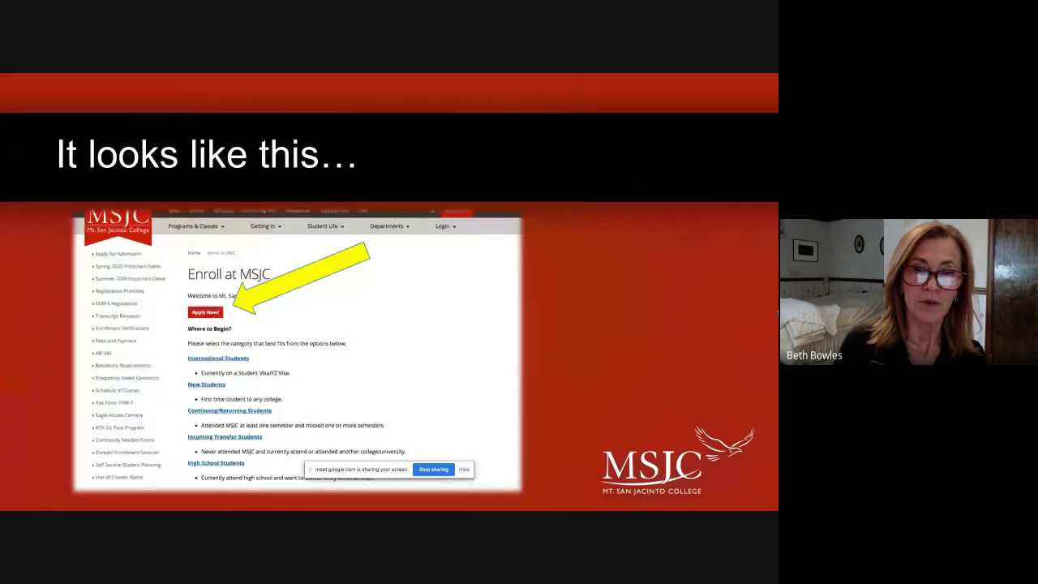
key(Right)
key(Right)
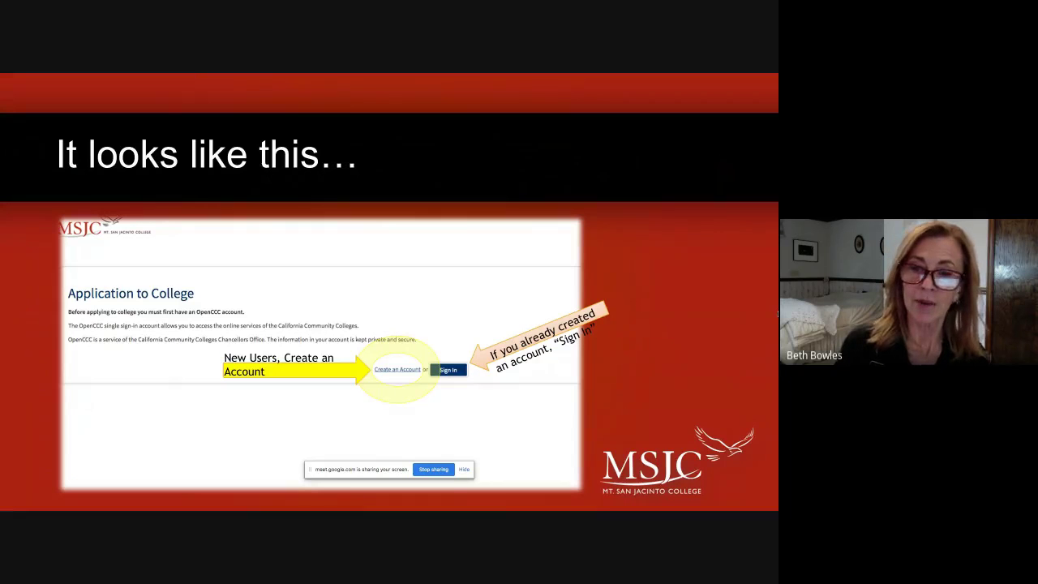
key(Right)
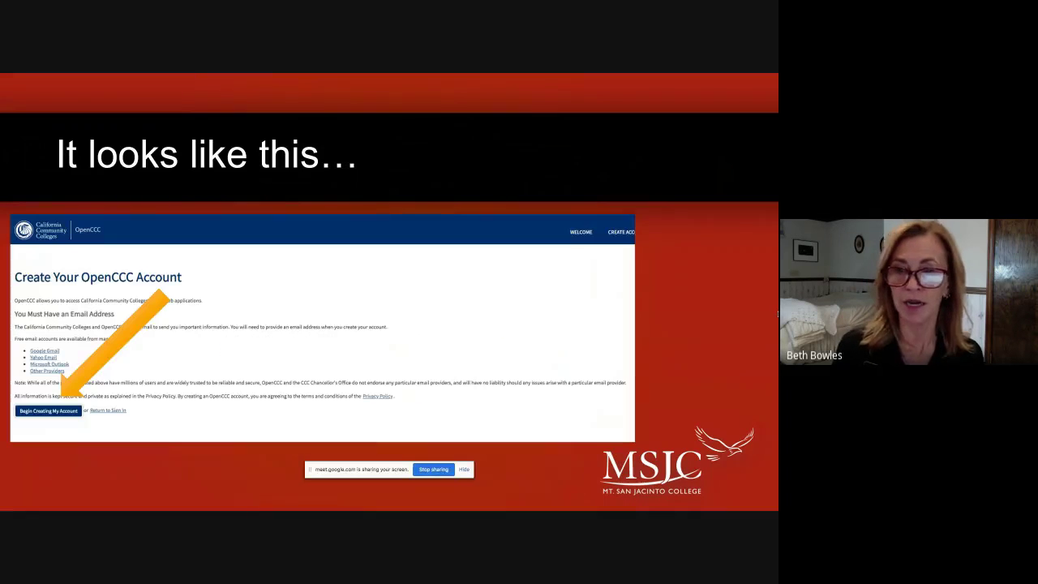
key(Right)
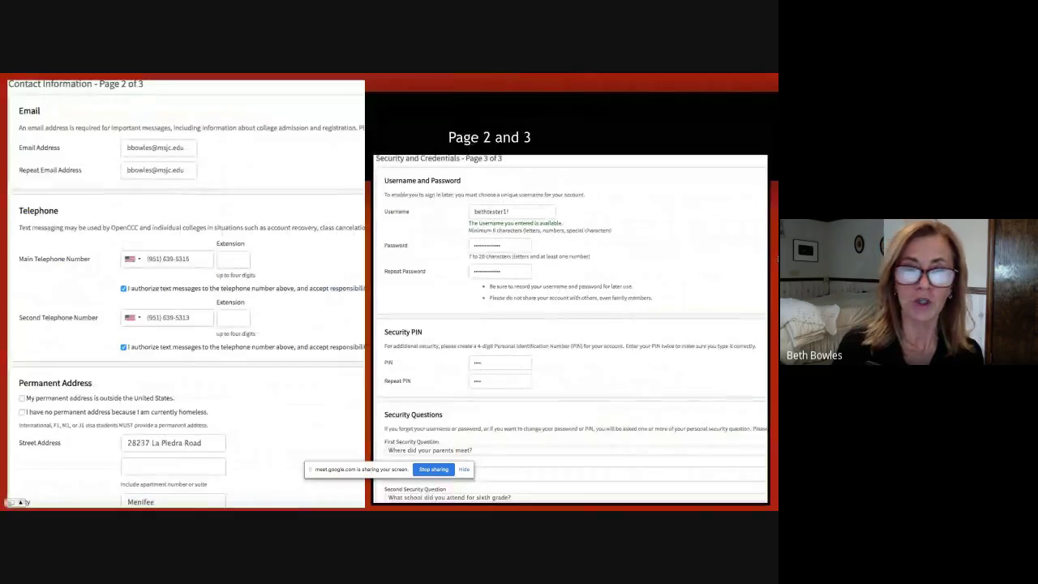
key(Right)
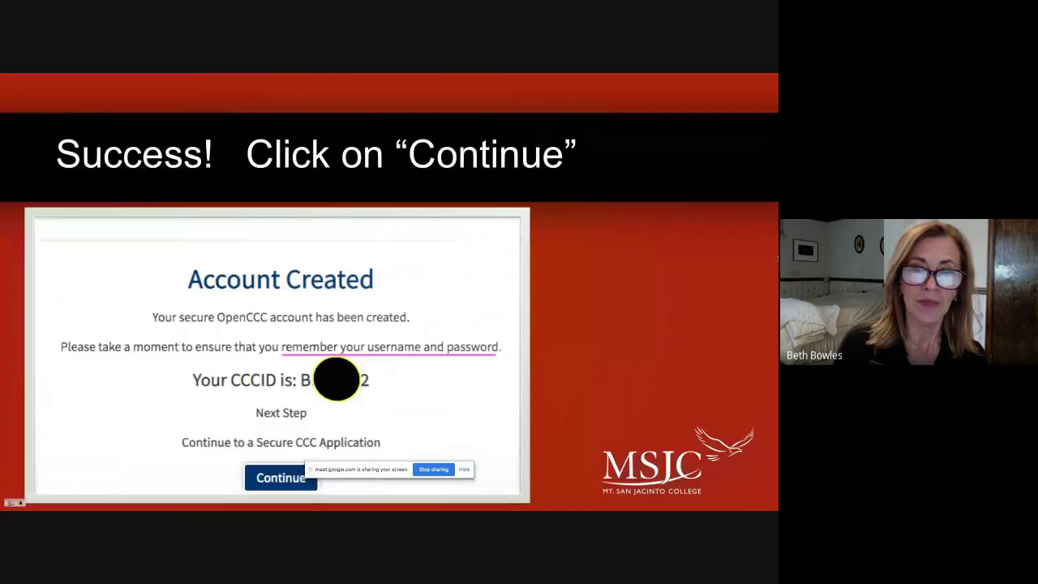
Step: Review the "Page 2 and 3" slide again and end the slide show at "Begin Online Application to MSJC"
key(Left)
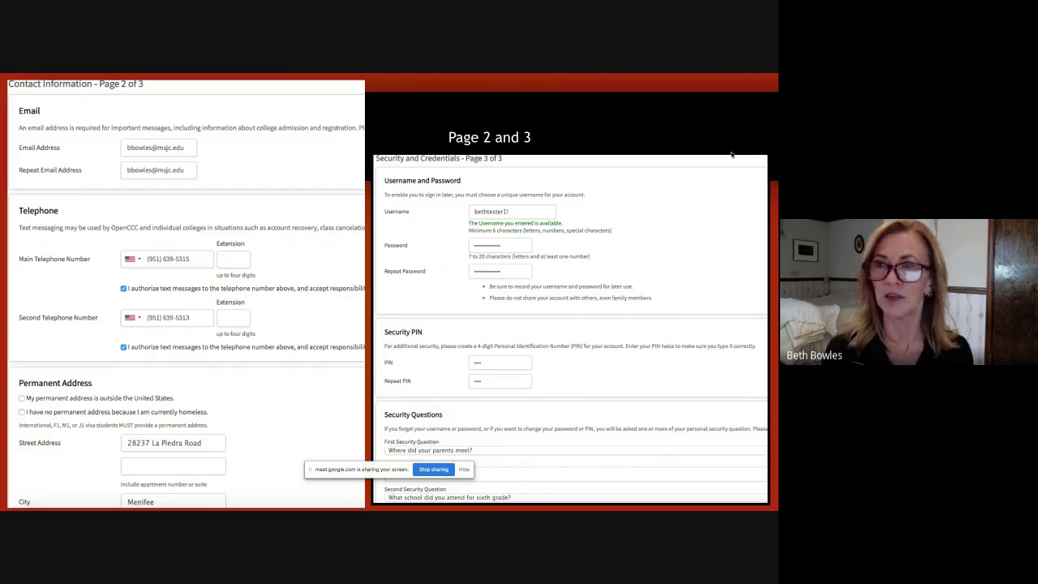
key(Right)
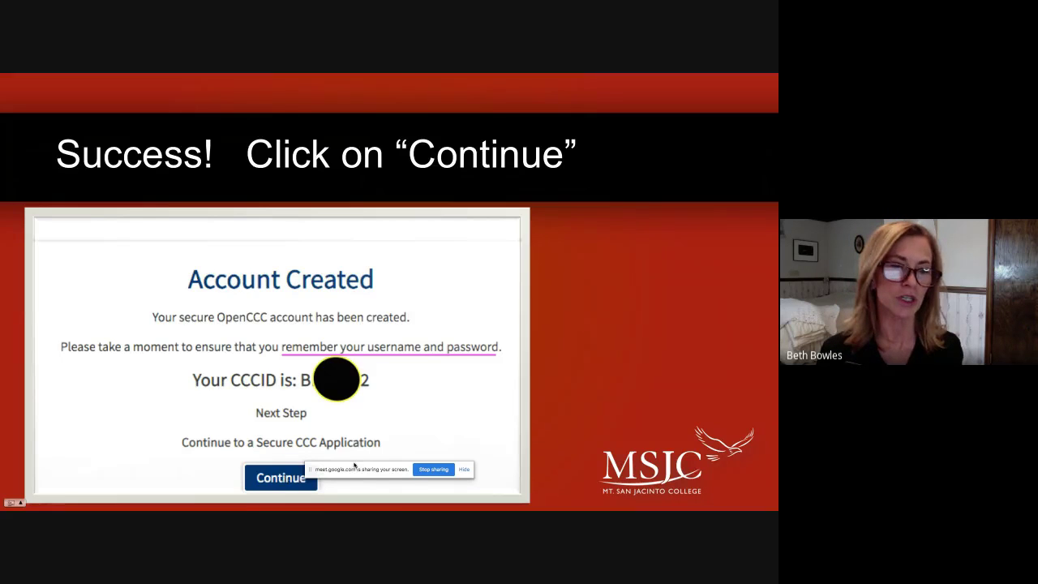
click(560, 410)
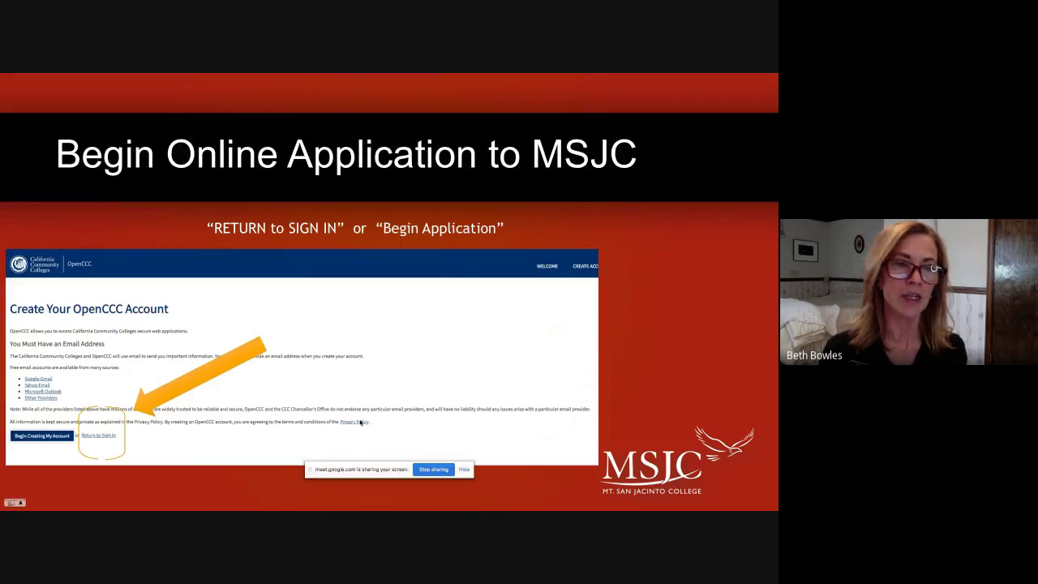
click(107, 439)
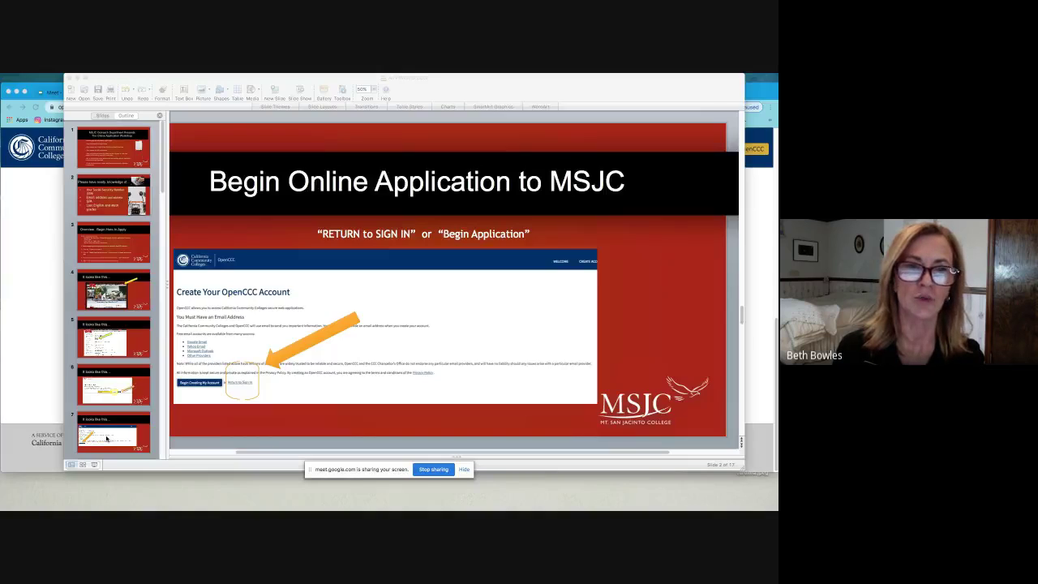
Step: Switch back to Chrome, return to the MSJC Application to College page and open the OpenCCC sign-in page
key(super+Tab)
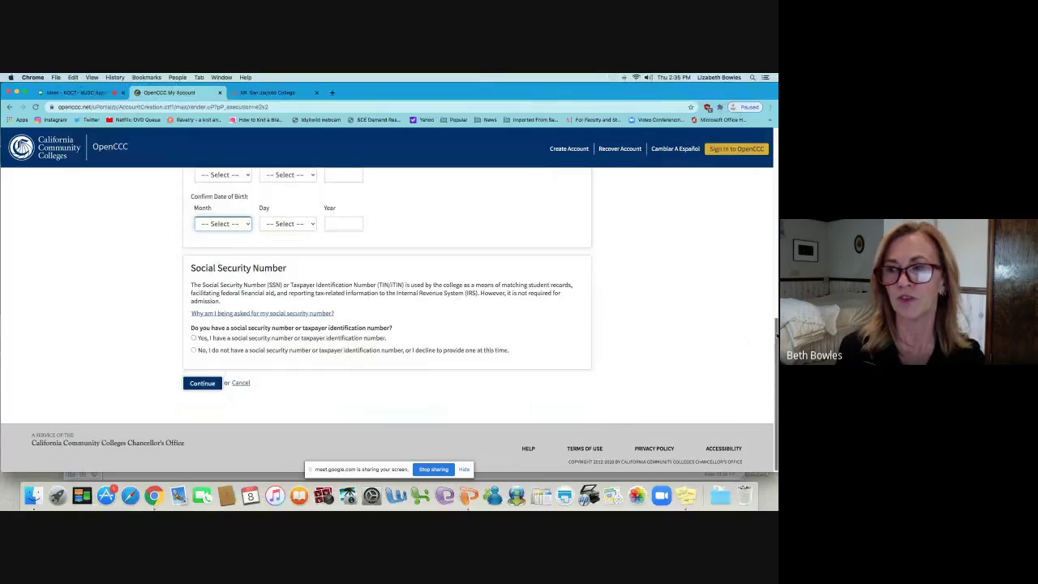
scroll(776, 322, up, 1)
scroll(776, 323, up, 8)
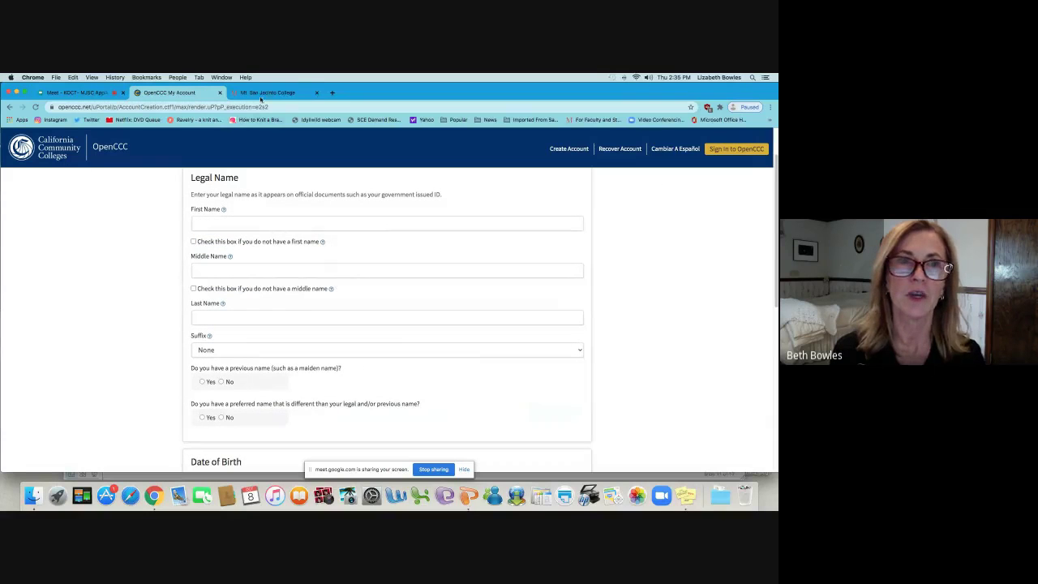
click(9, 107)
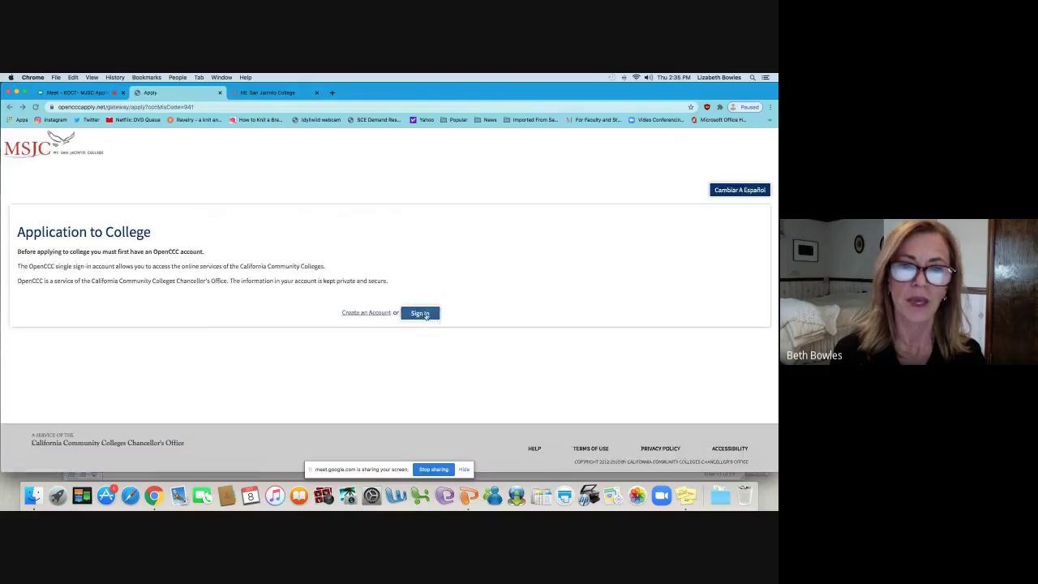
click(420, 314)
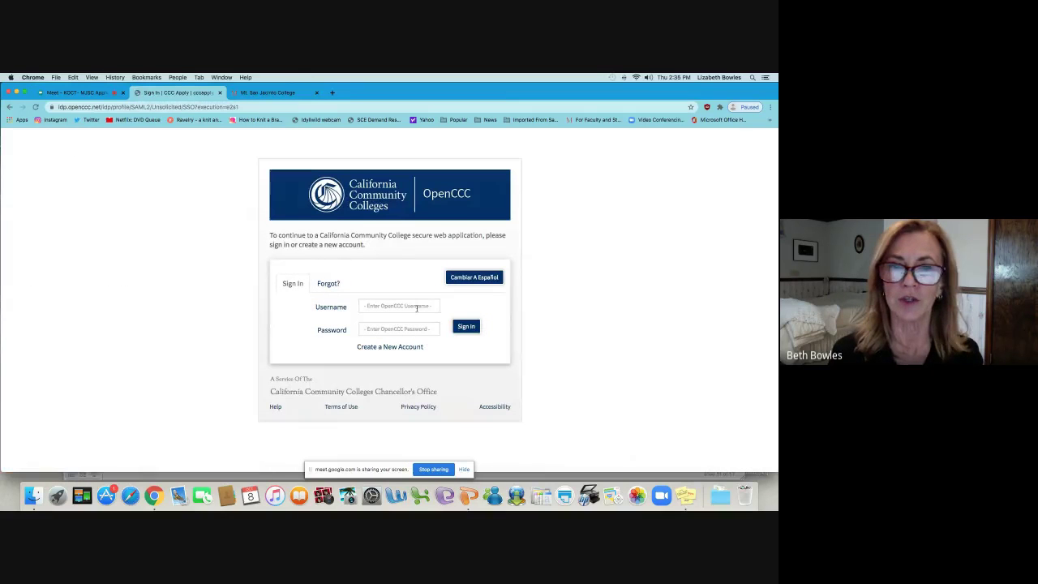
Step: Sign in to OpenCCC with the test account's username and password
click(417, 307)
click(412, 324)
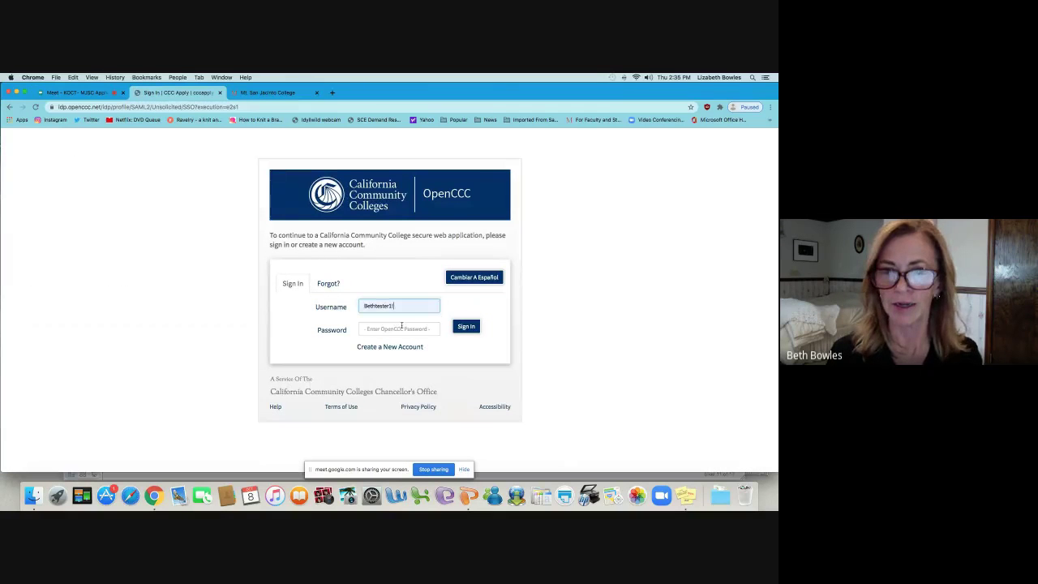
click(418, 329)
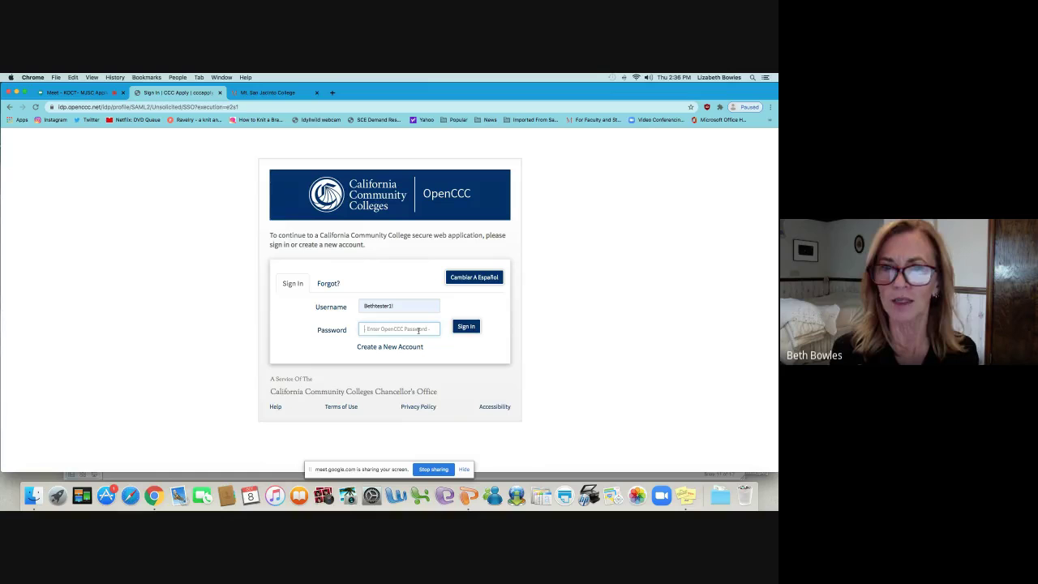
text(•)
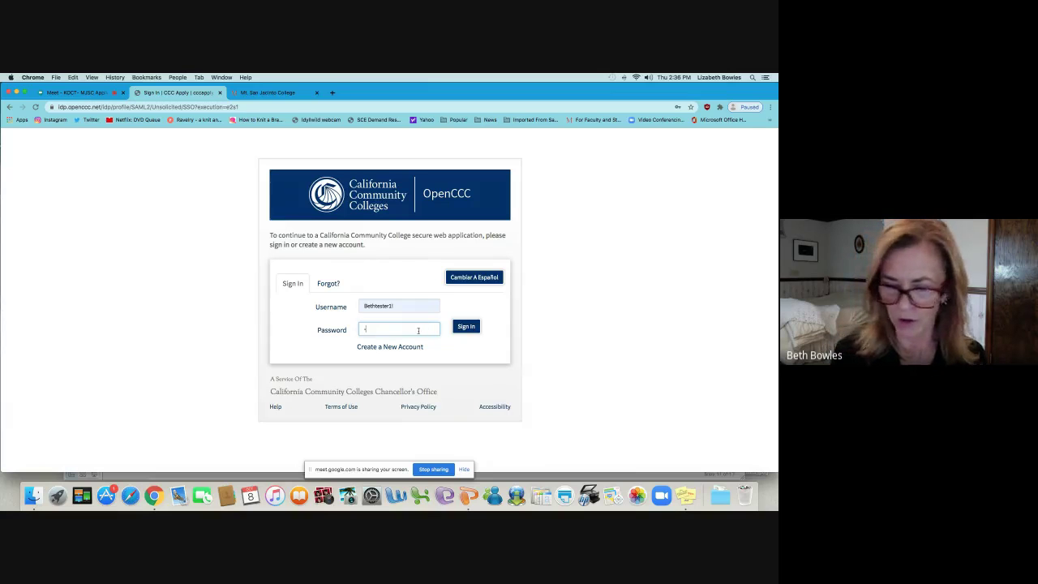
text(•••)
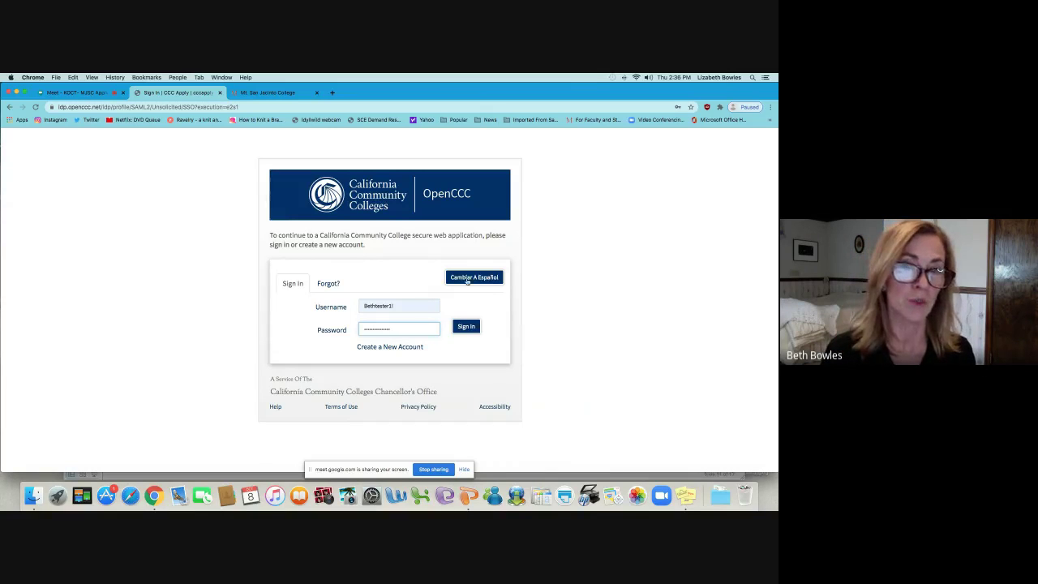
click(466, 327)
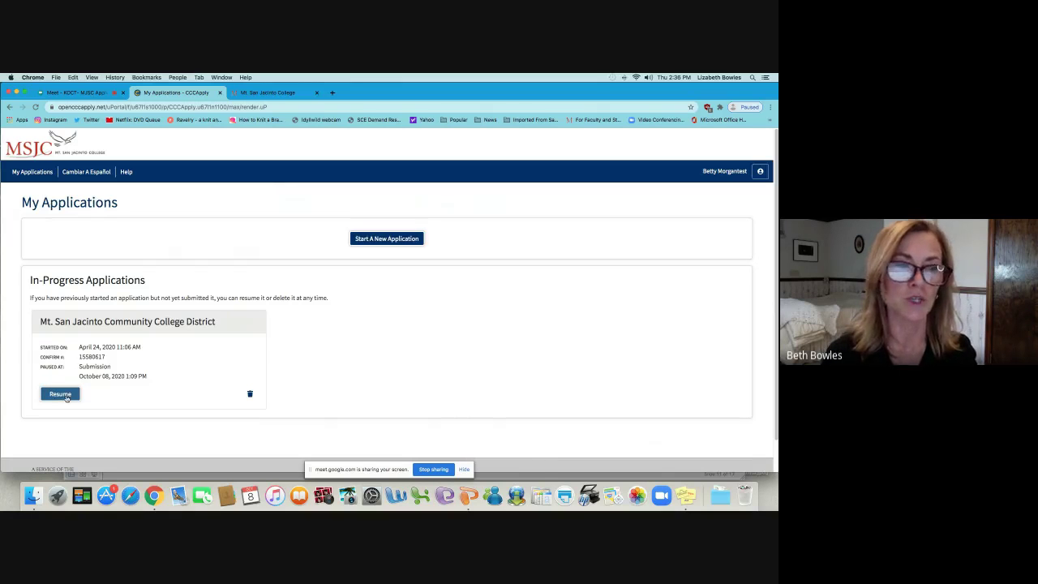
Step: View a blank new application, then return to My Applications and resume the in-progress Mt. San Jacinto Community College District application
click(388, 239)
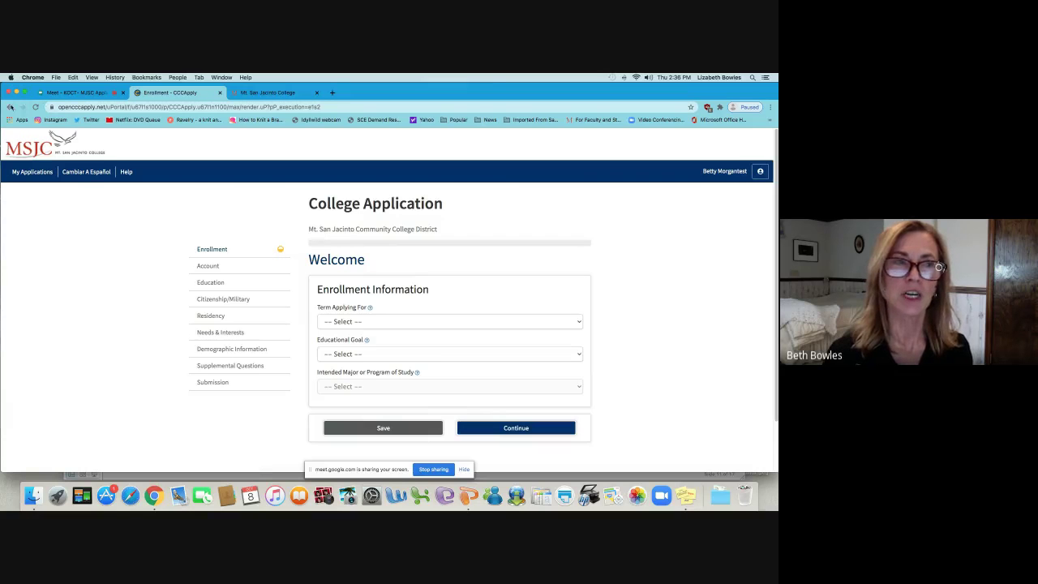
click(9, 106)
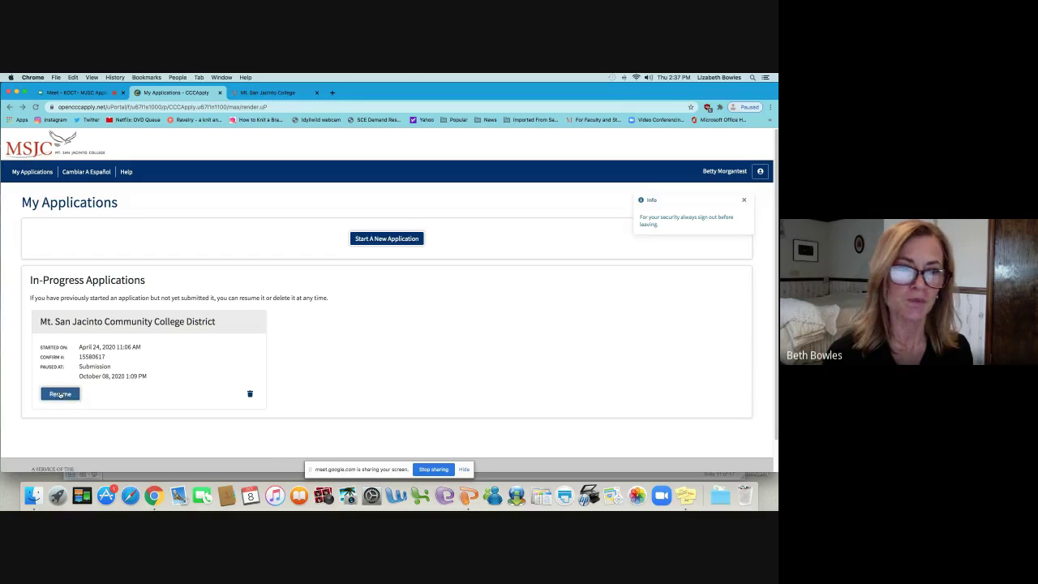
click(60, 394)
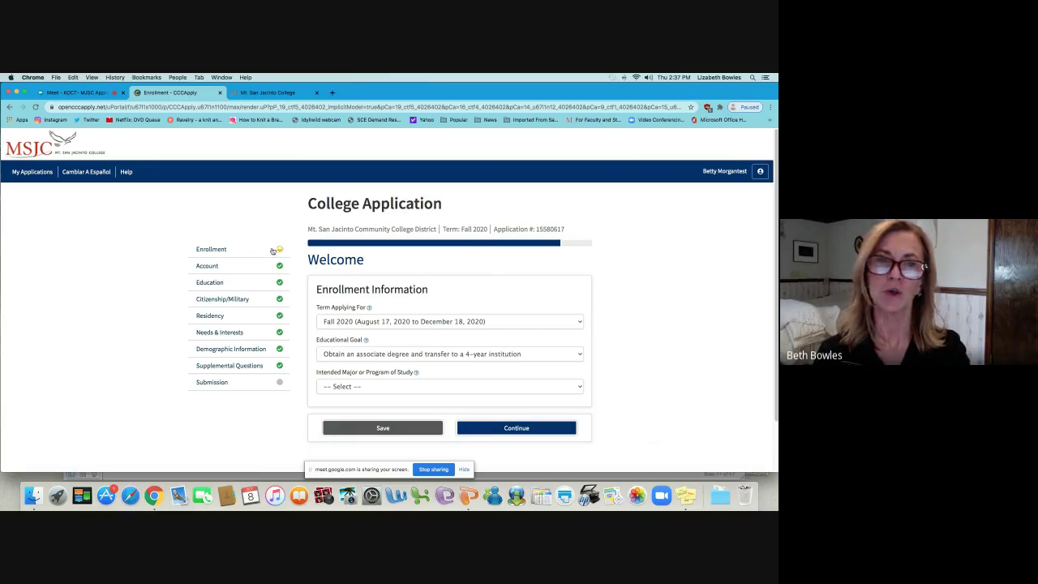
Step: Set the term applying for to Fall 2021 (August 16, 2021 to December 17, 2021)
click(495, 323)
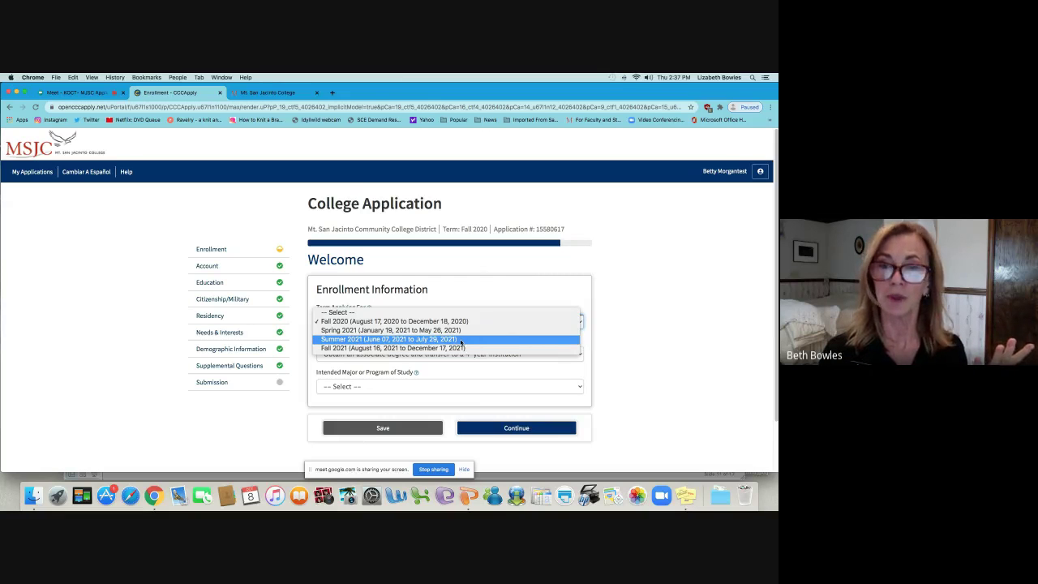
click(460, 341)
click(456, 322)
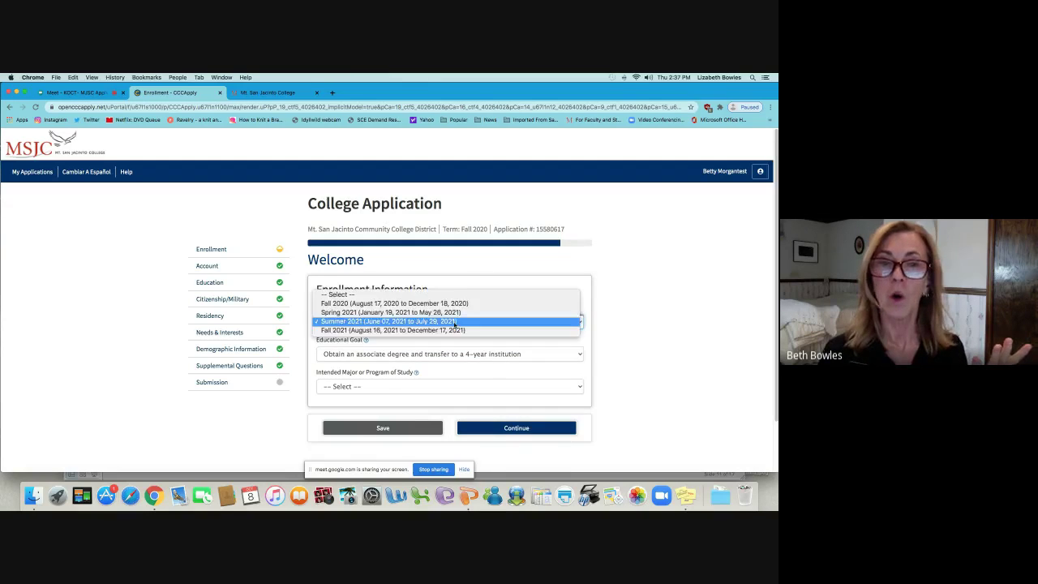
click(446, 331)
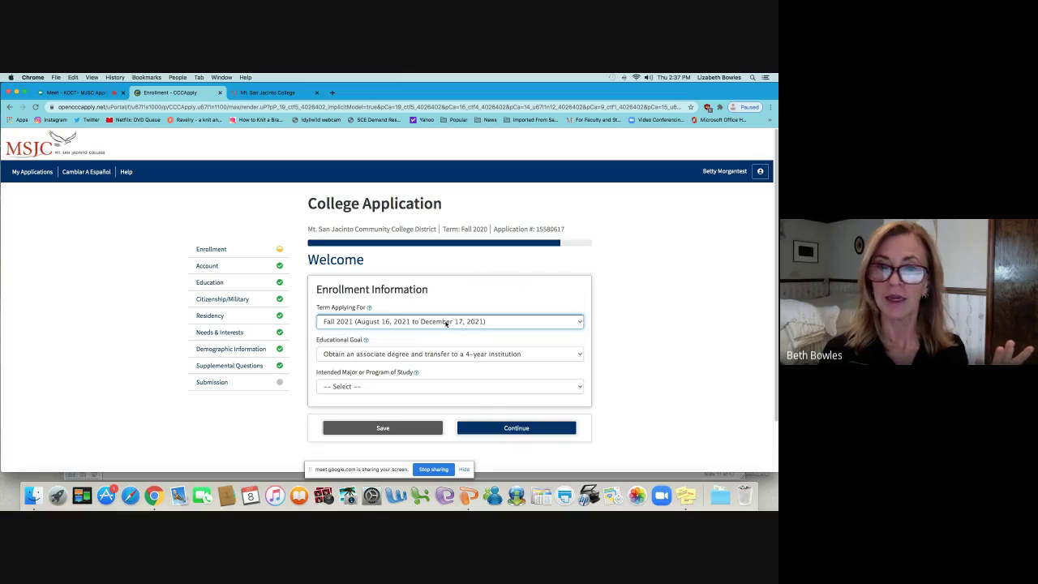
Step: Change the term applying for to Summer 2021 (June 07, 2021 to July 29, 2021), then set it back to Fall 2021
click(446, 323)
click(445, 313)
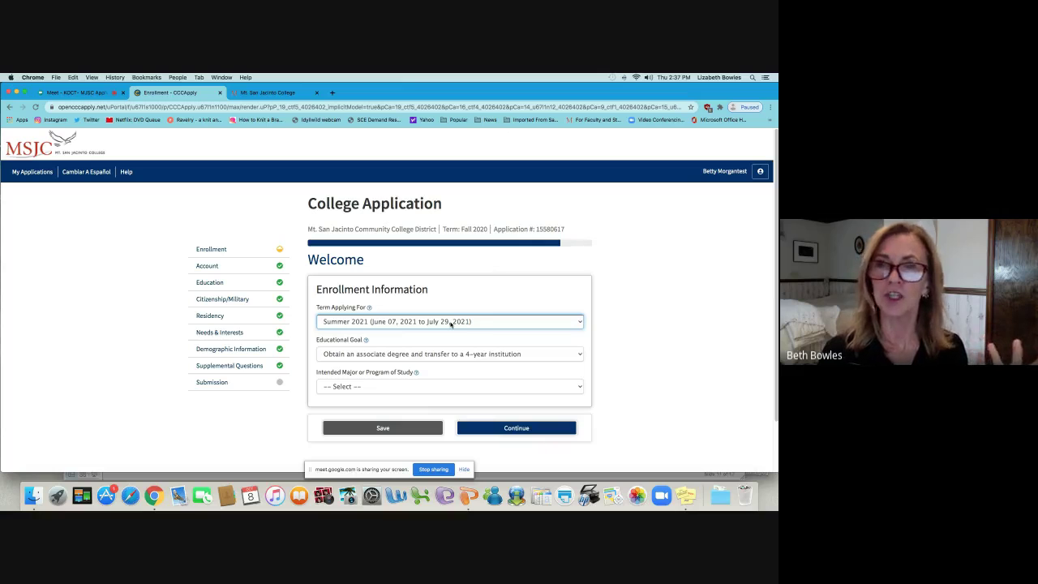
click(451, 323)
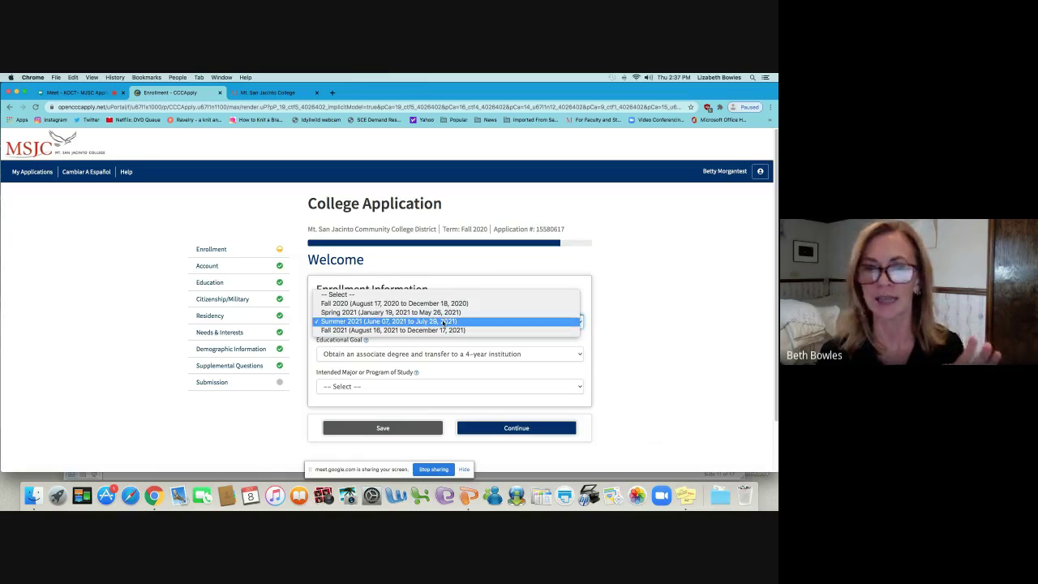
click(439, 331)
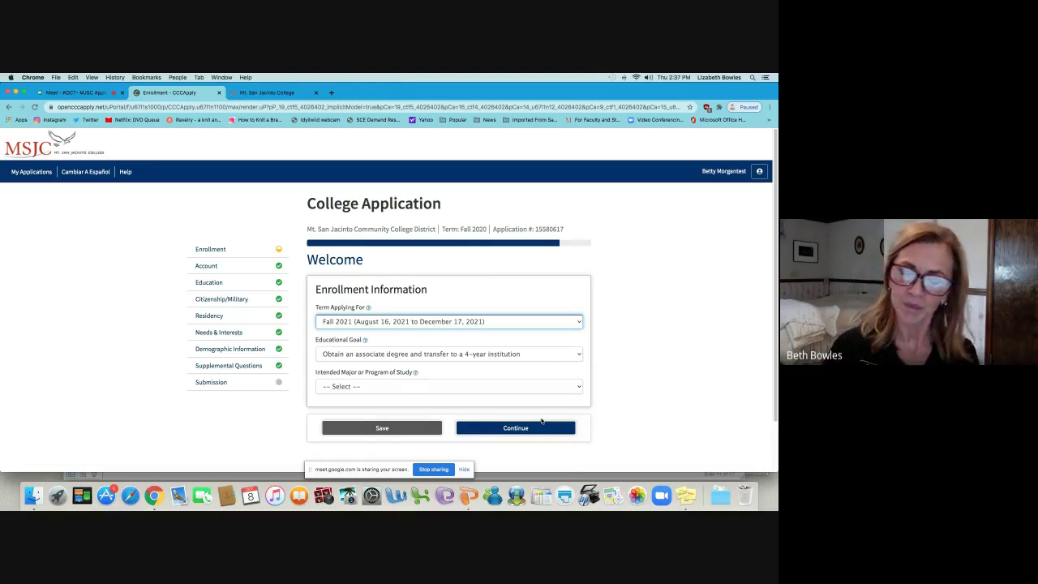
Step: Clear the educational goal, review its options, and select "Obtain an associate degree and transfer to a 4-year institution" again
click(576, 355)
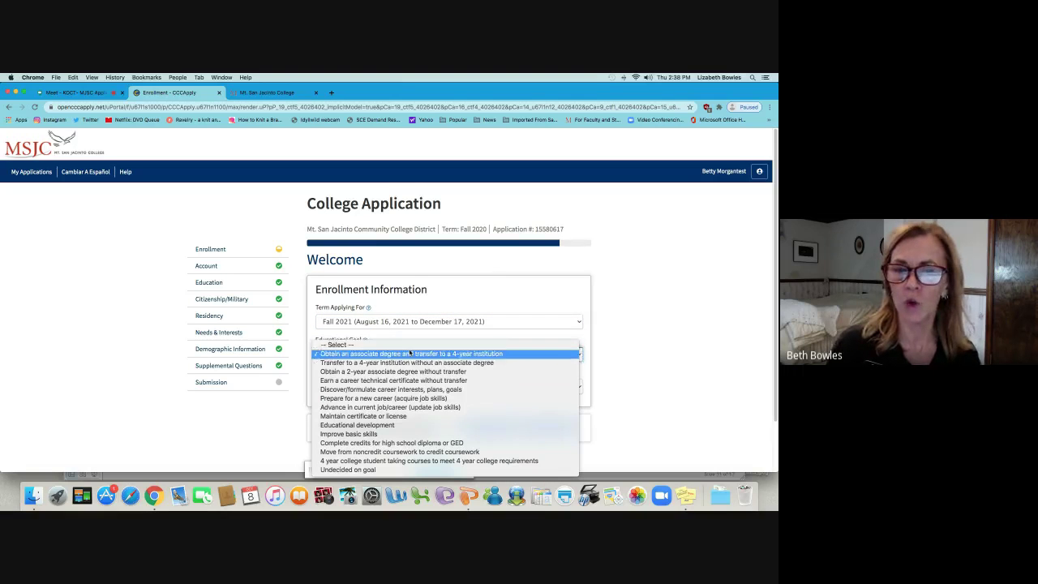
click(364, 345)
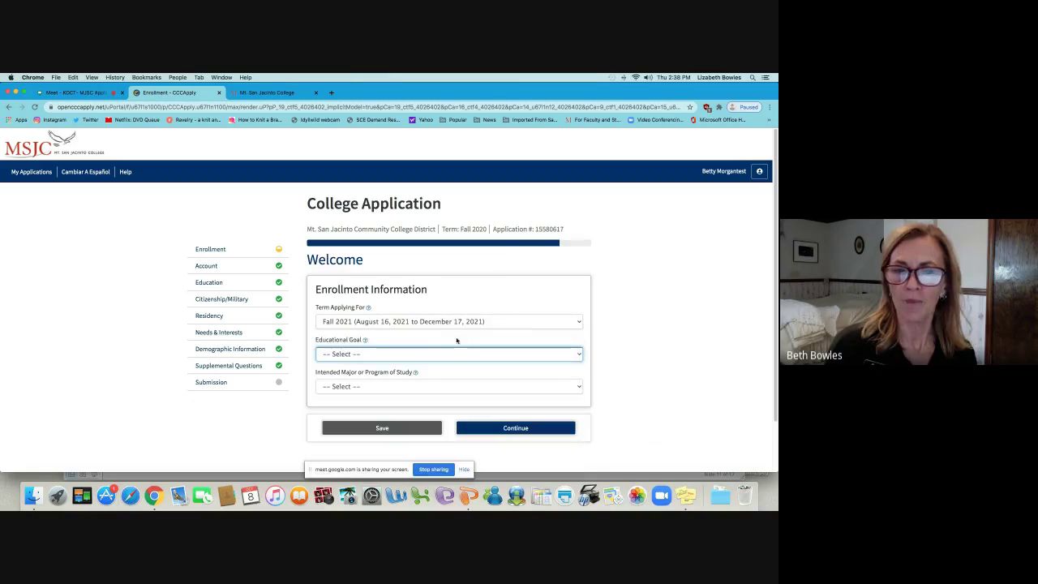
click(383, 355)
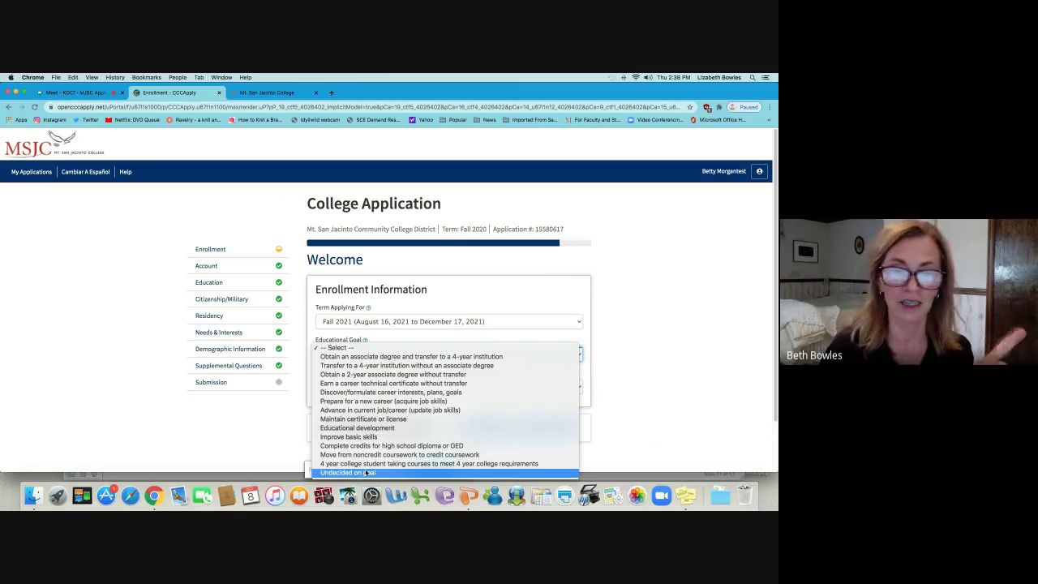
click(381, 349)
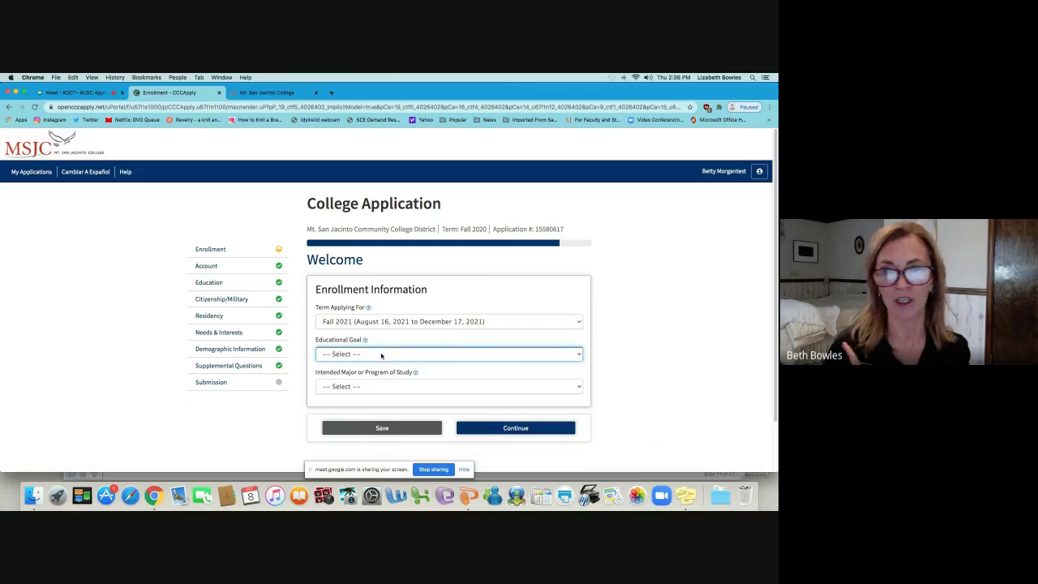
click(381, 355)
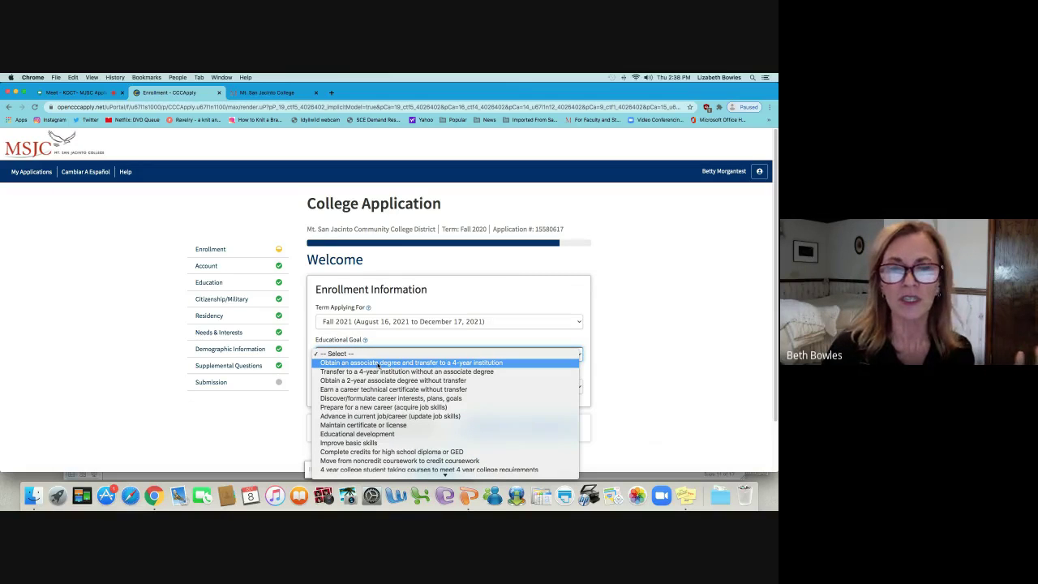
click(378, 364)
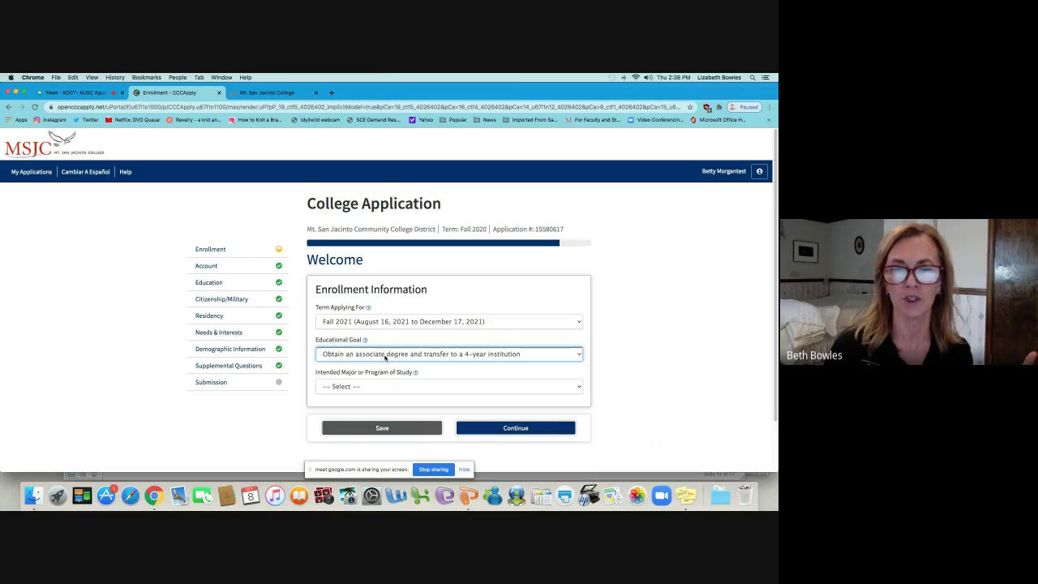
click(386, 355)
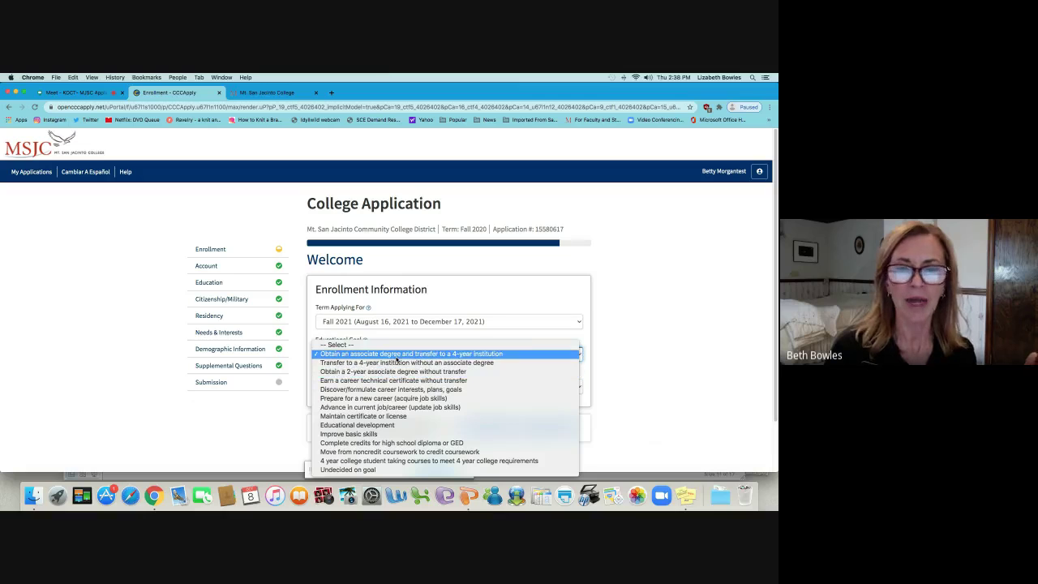
click(397, 354)
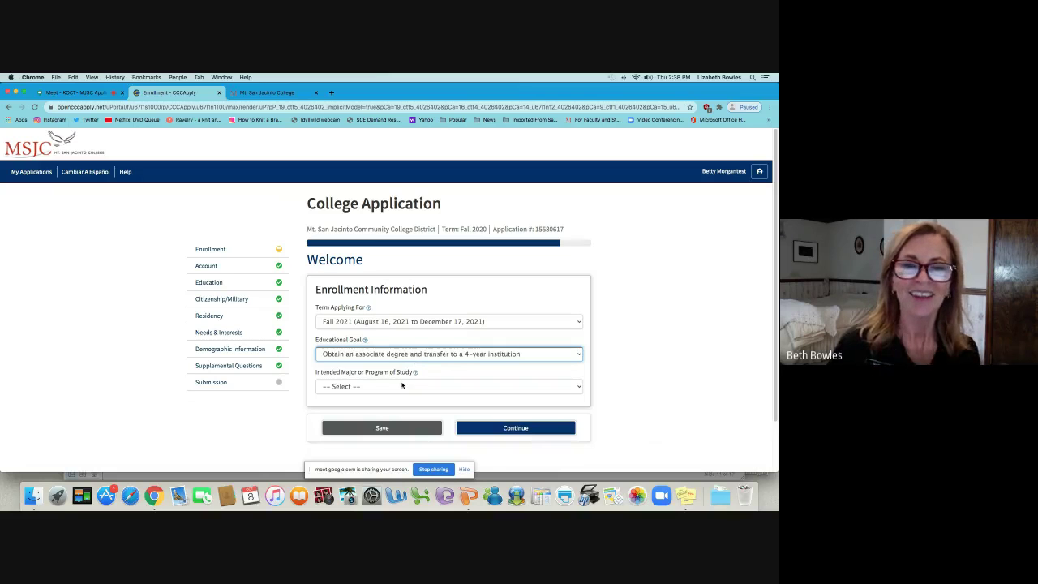
Step: Look through the available options for the intended major or program of study without choosing one
click(403, 386)
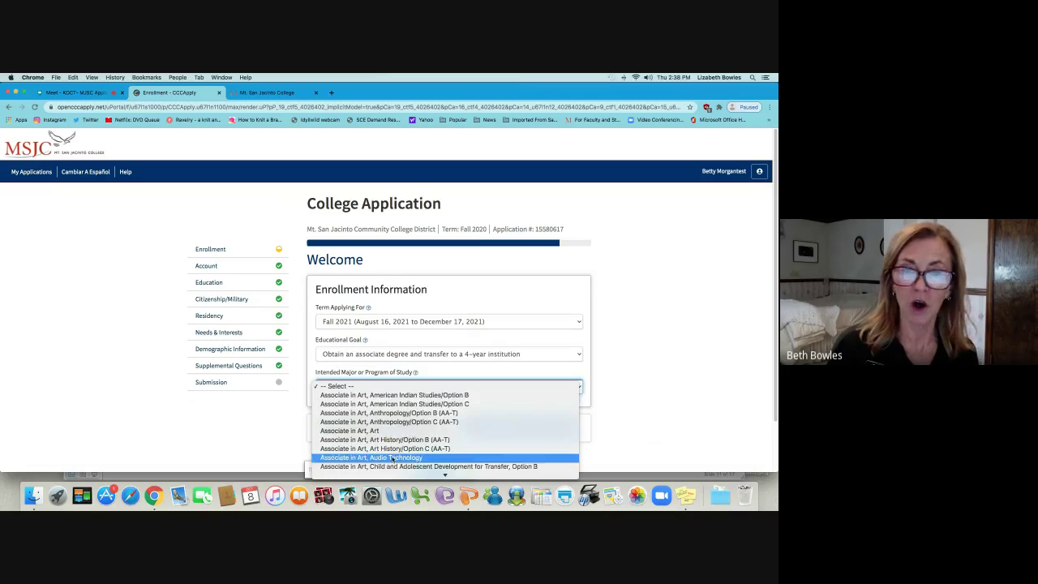
mouse_move(412, 507)
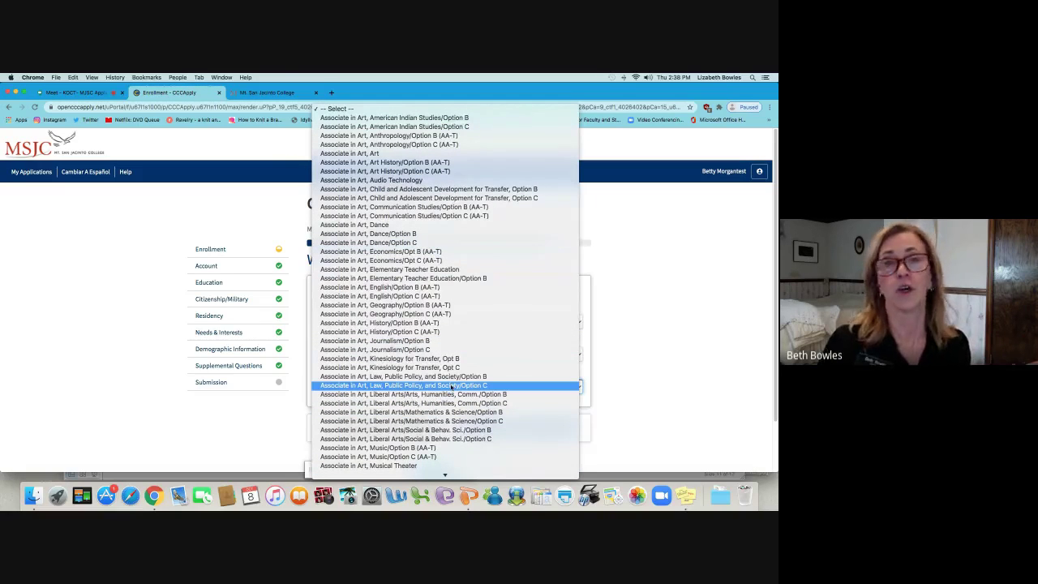
scroll(457, 234, down, 20)
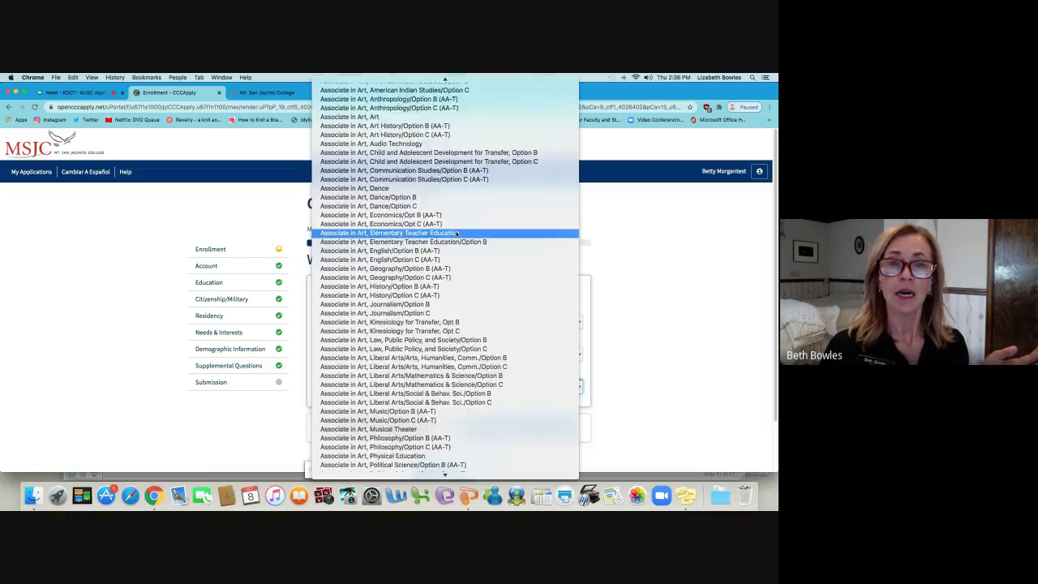
scroll(457, 234, up, 20)
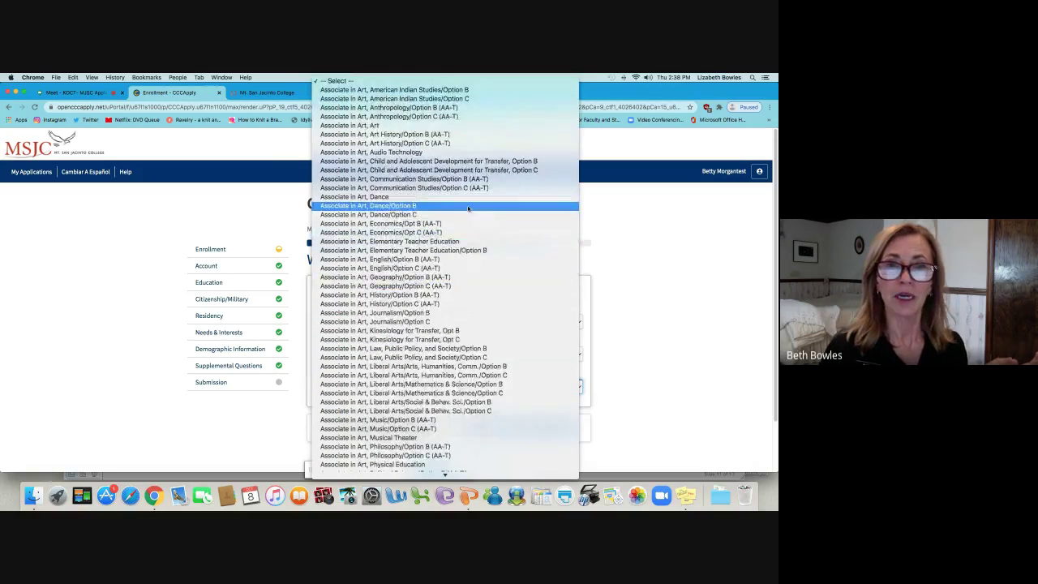
scroll(467, 200, down, 3)
scroll(468, 162, up, 3)
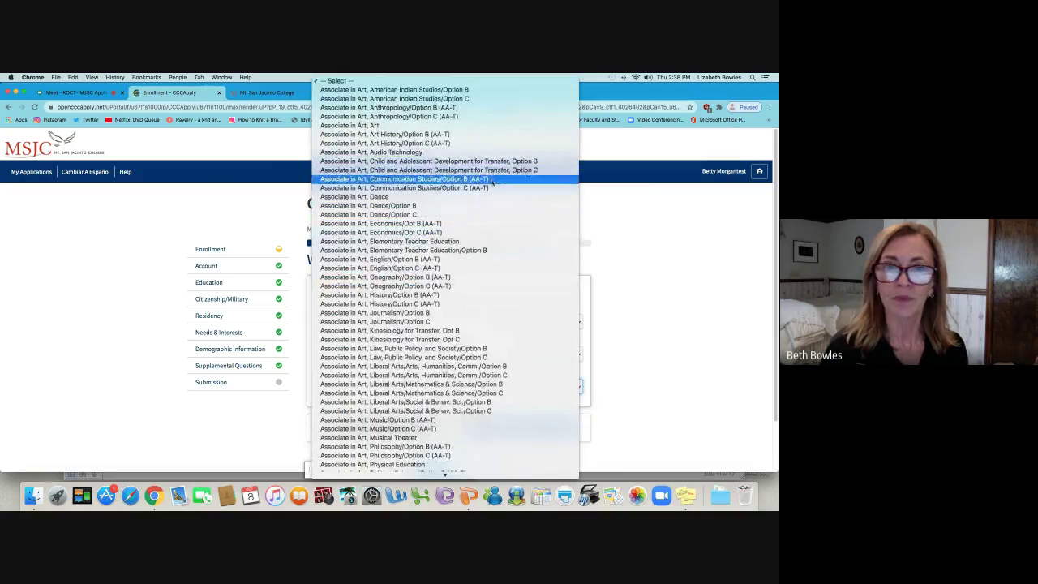
click(580, 343)
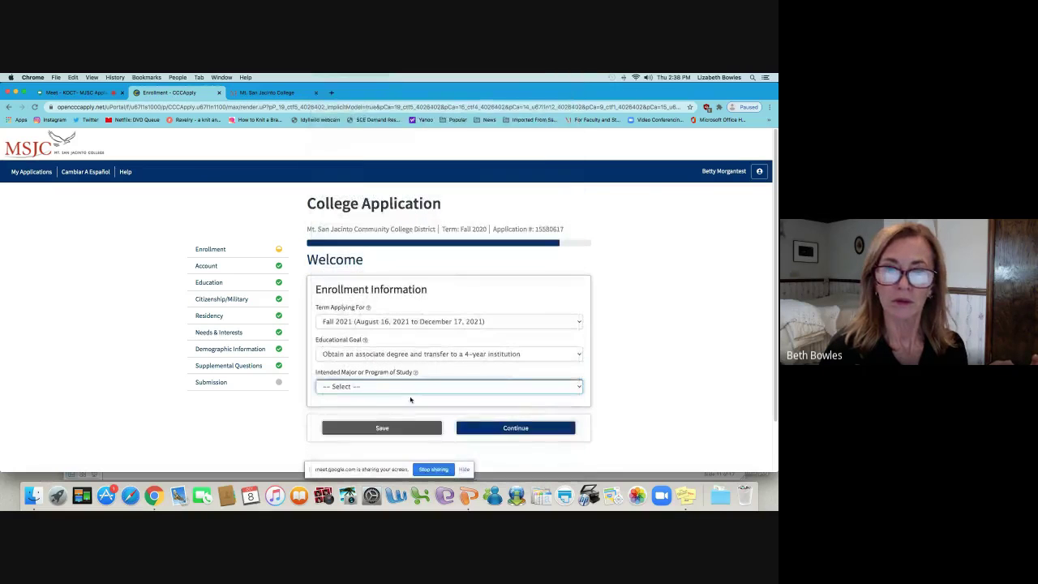
Step: Set the intended major to "Associate in Art, Liberal Arts/Arts, Humanities, Comm./Option C" and continue to the Account section
click(413, 387)
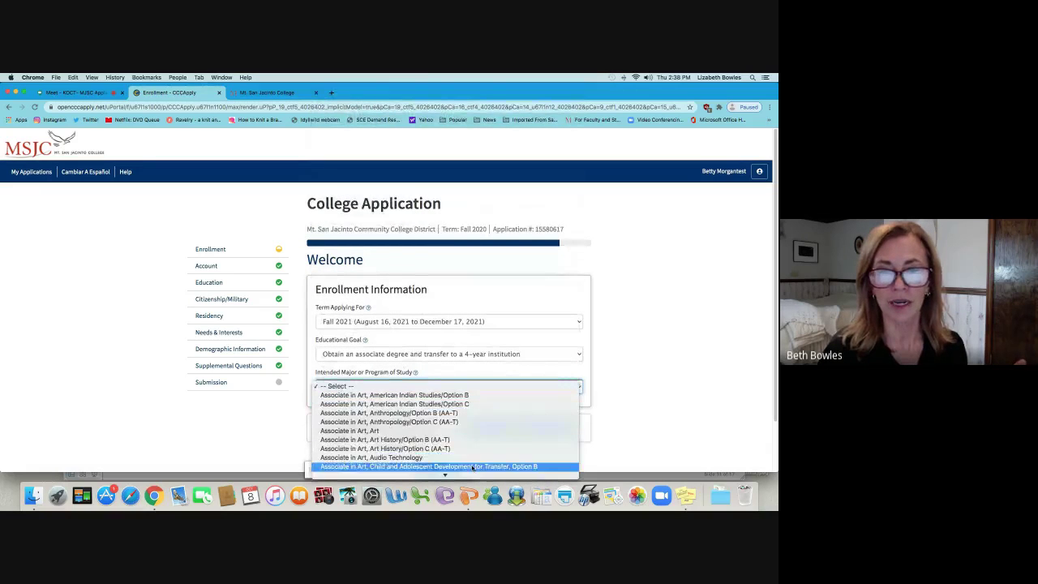
mouse_move(484, 473)
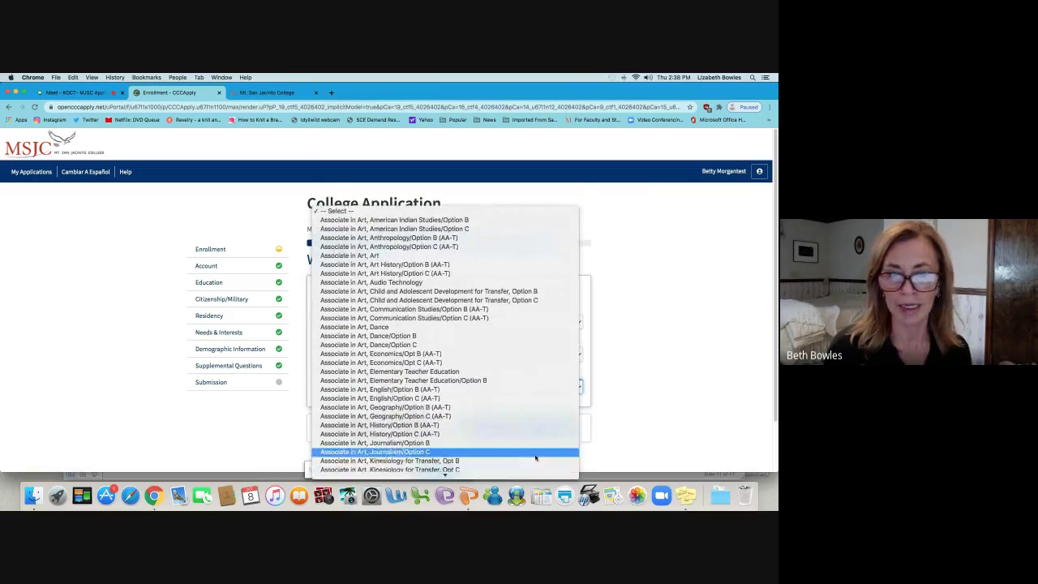
mouse_move(547, 477)
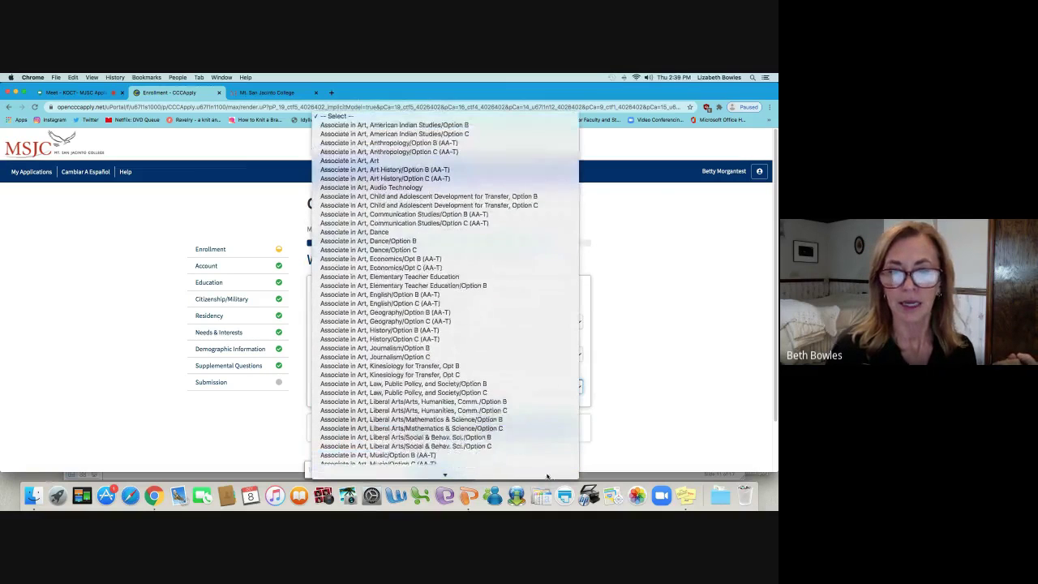
click(484, 410)
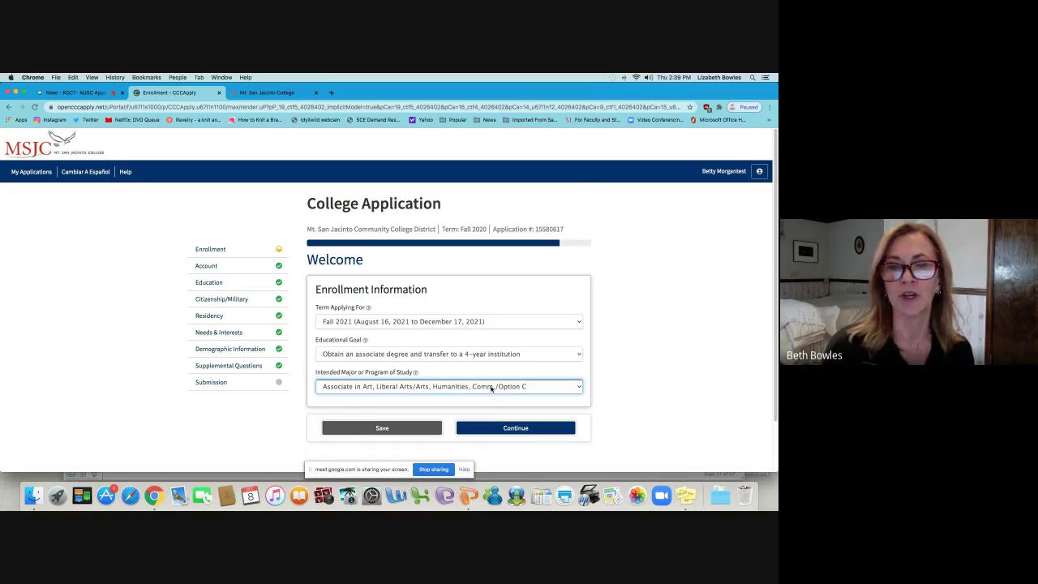
click(491, 388)
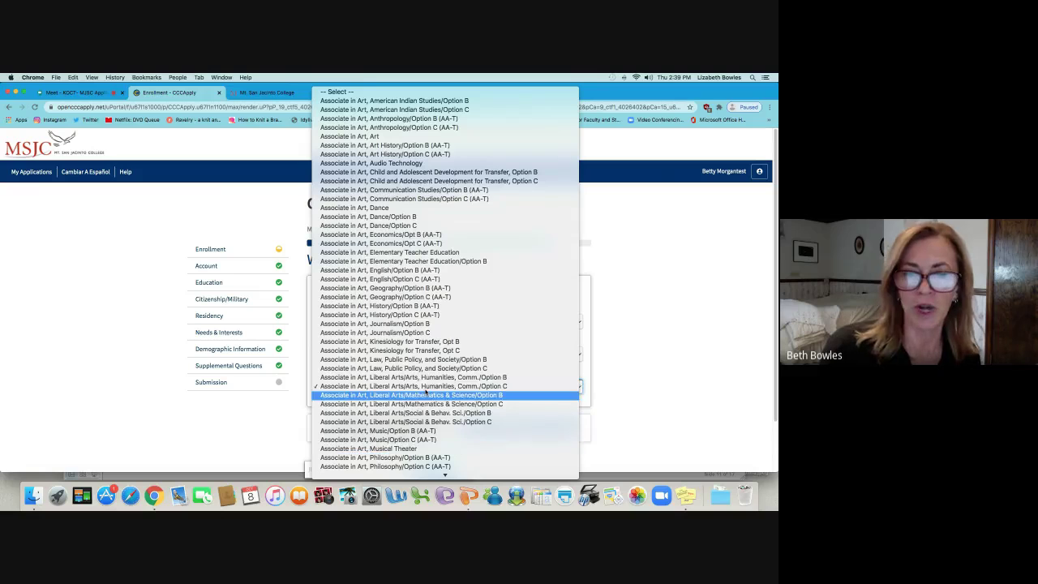
click(403, 387)
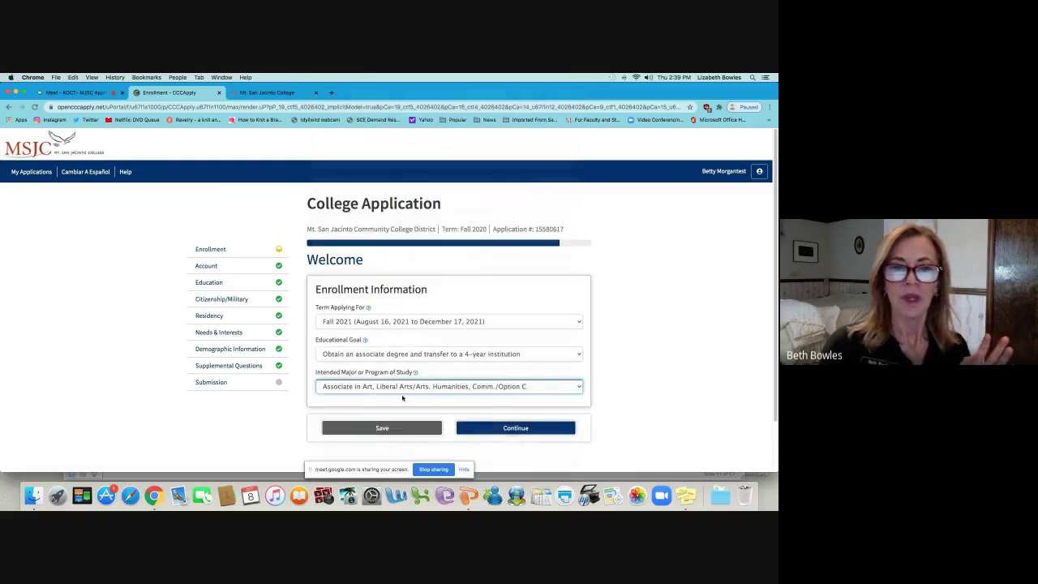
click(534, 427)
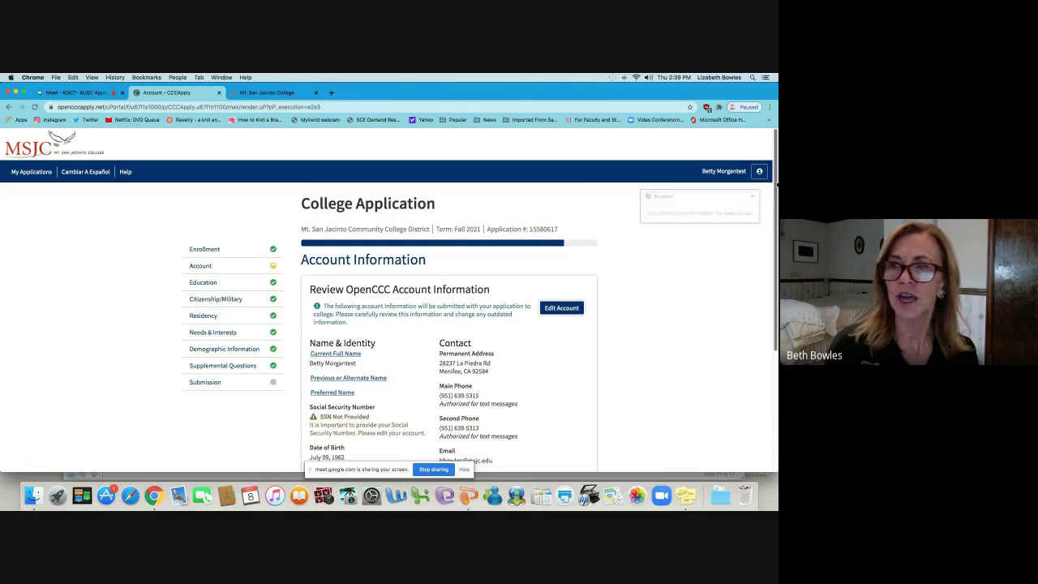
Step: Review the account information, keep the mailing address set as the same as the permanent address, and continue to the Education section
scroll(776, 172, down, 2)
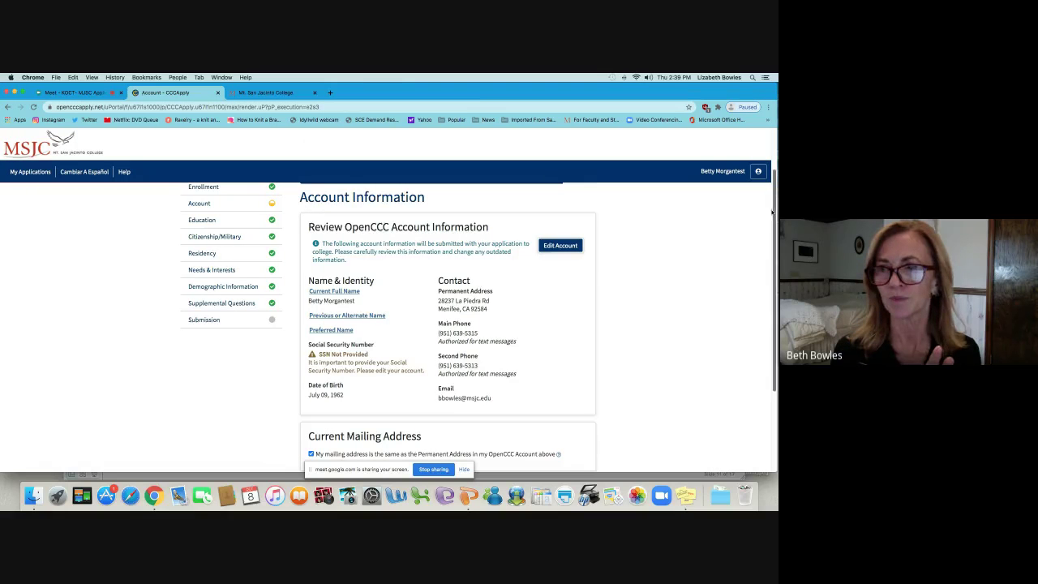
drag(774, 216, 771, 323)
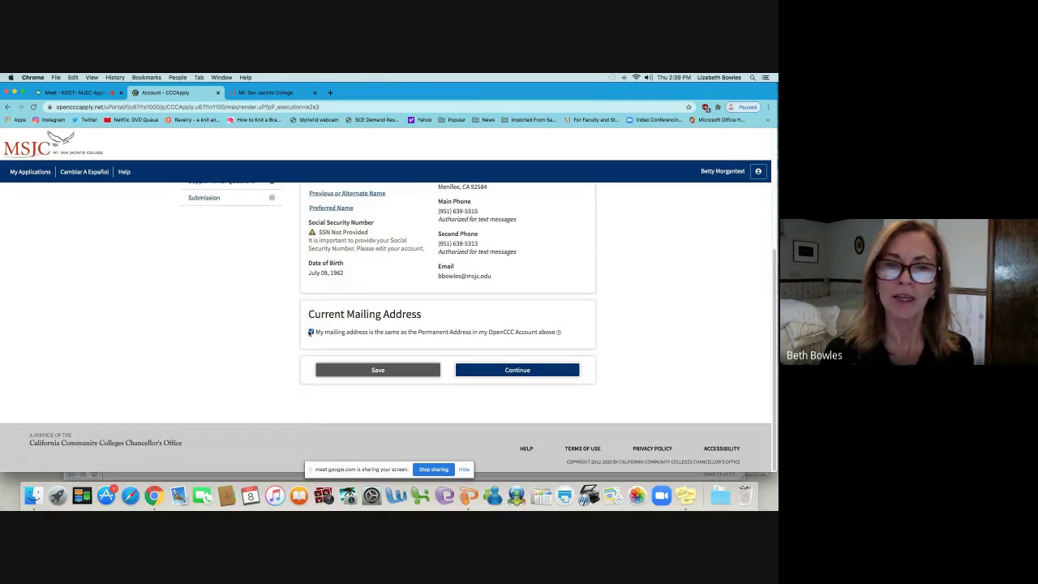
click(311, 332)
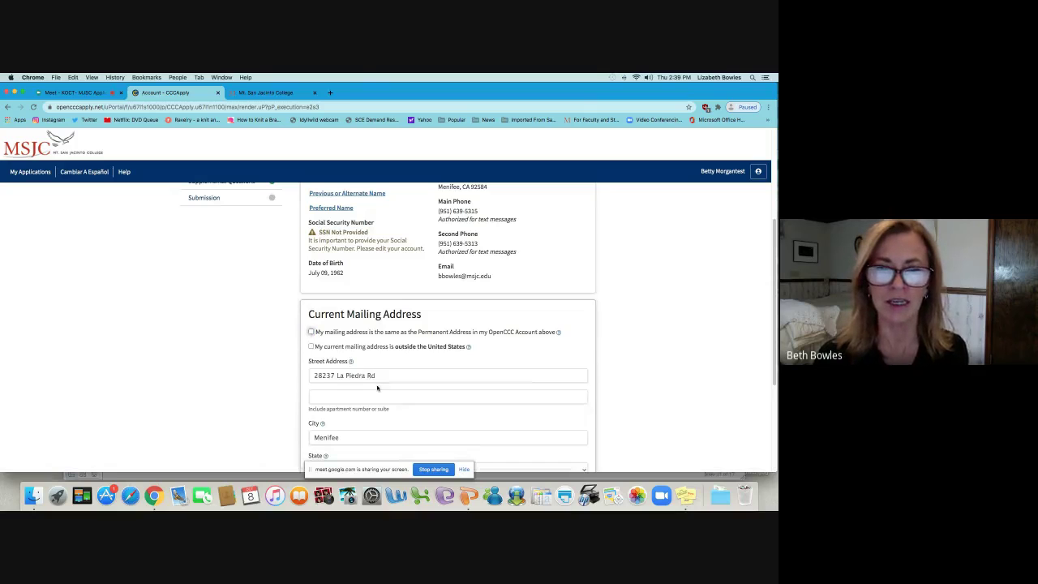
click(311, 331)
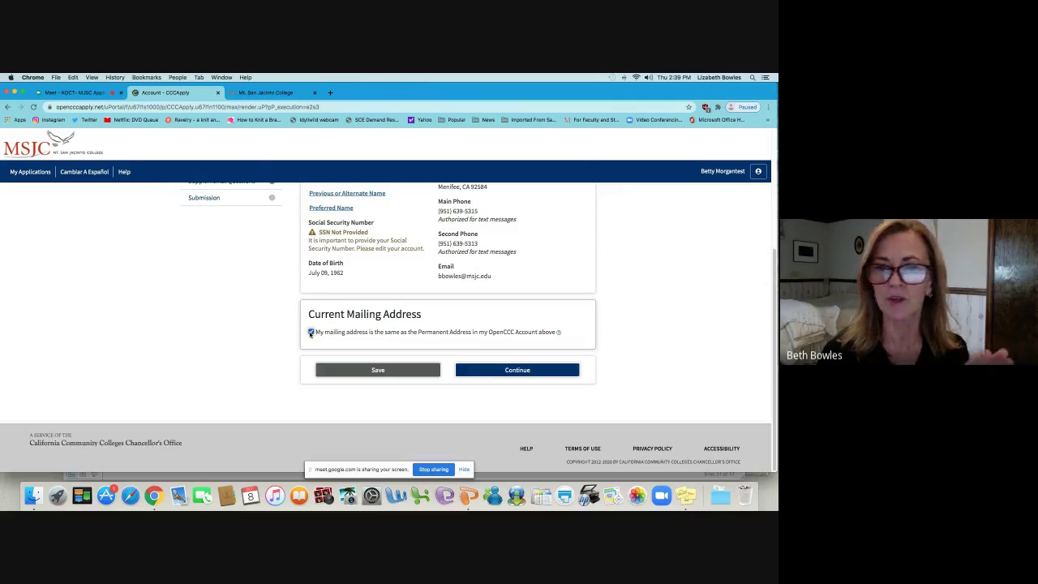
click(514, 370)
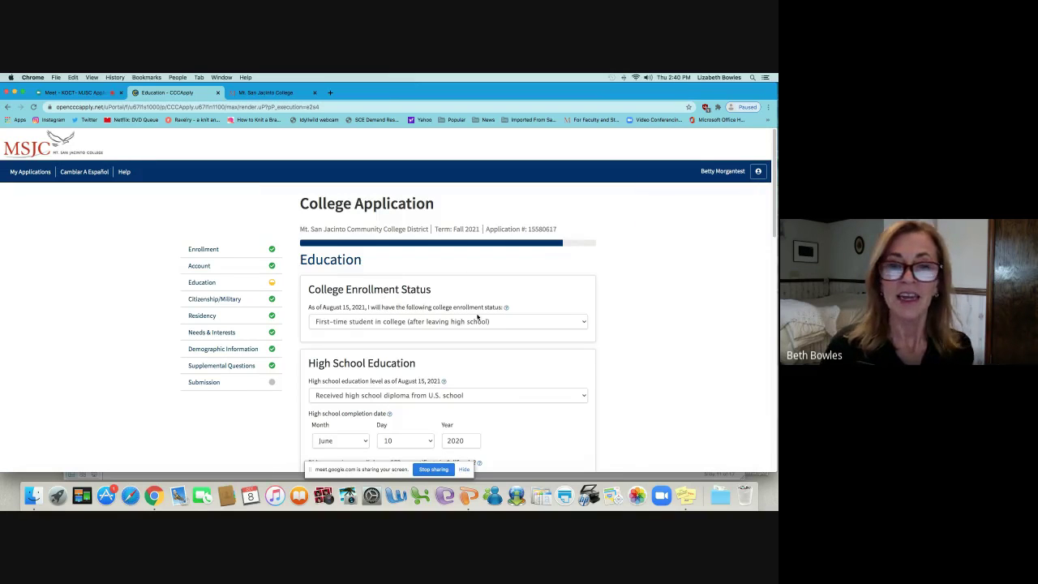
Step: Clear the college enrollment status, reselect "First-time student in college (after leaving high school)" and check its other options
click(431, 327)
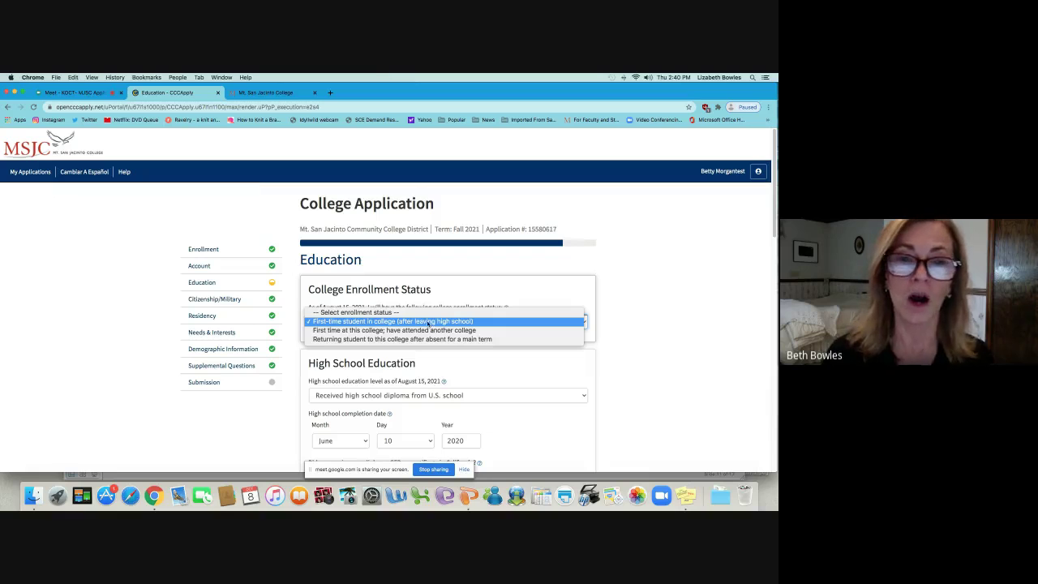
click(452, 312)
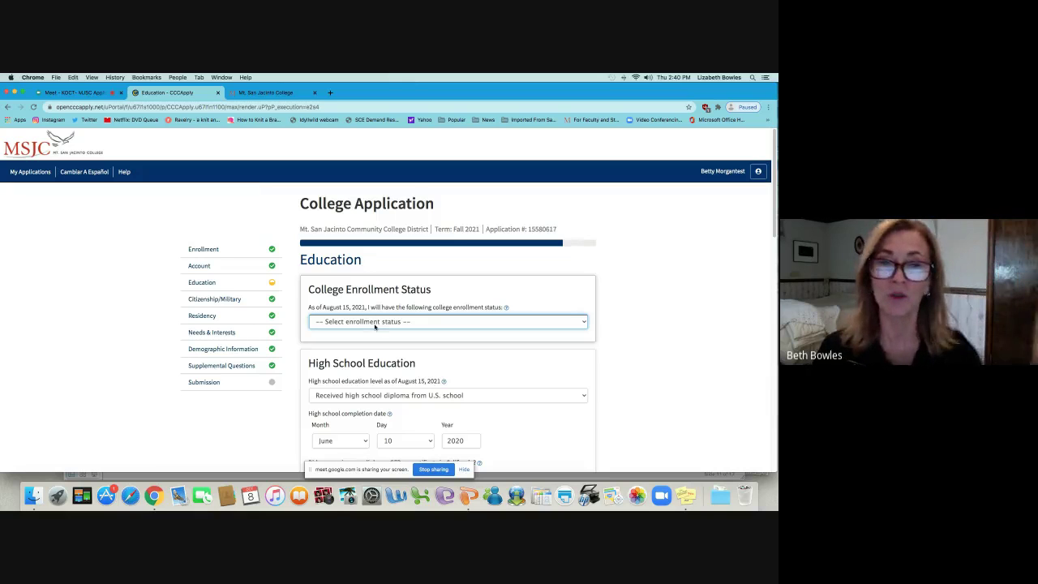
click(375, 323)
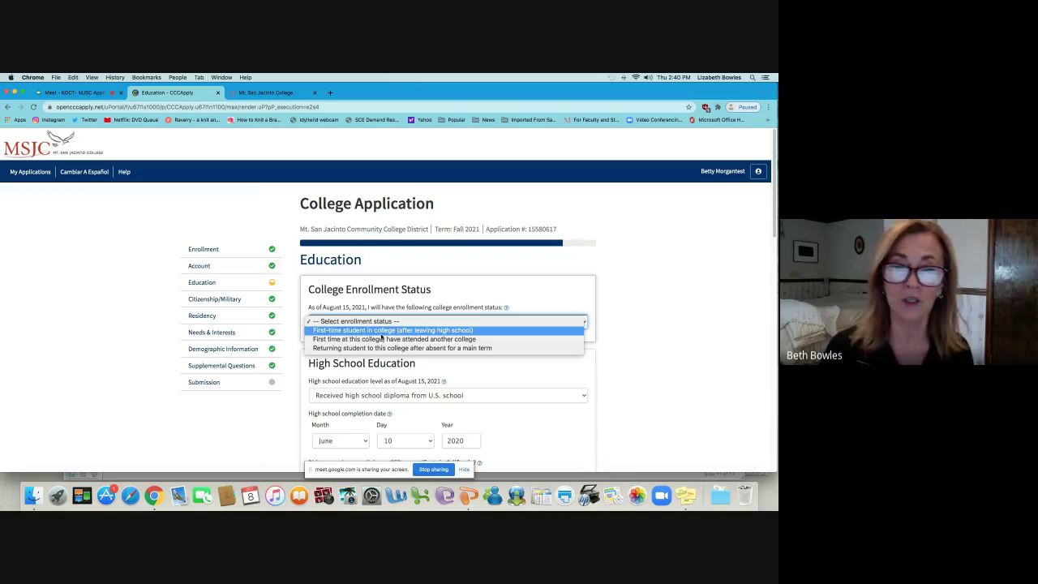
click(381, 331)
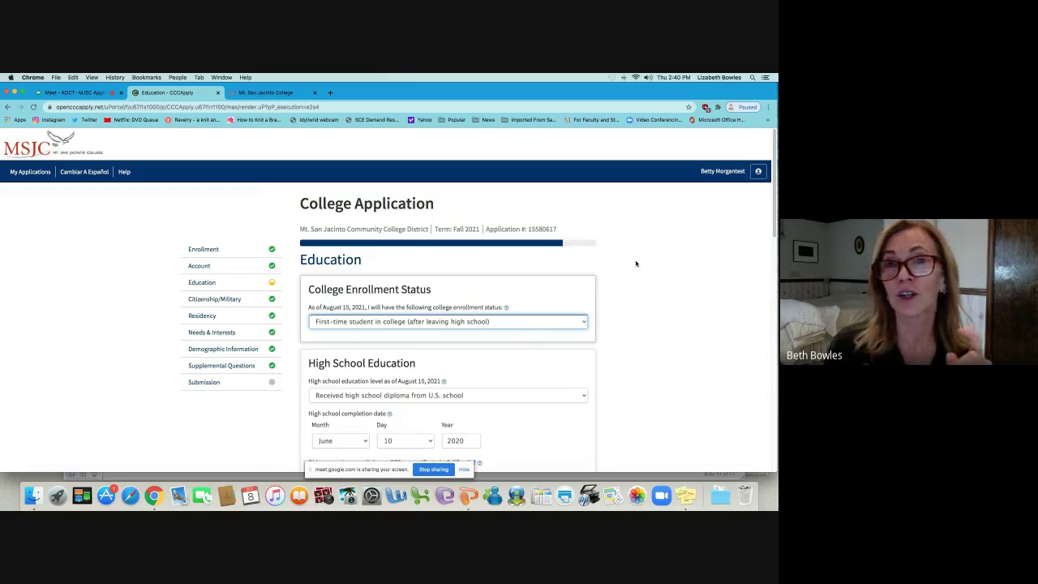
click(519, 321)
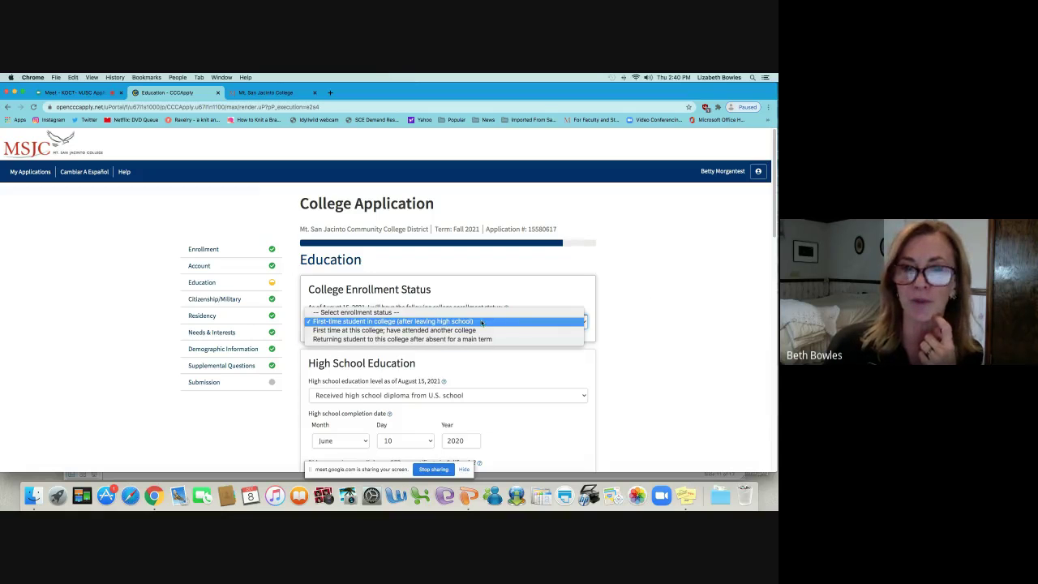
click(480, 322)
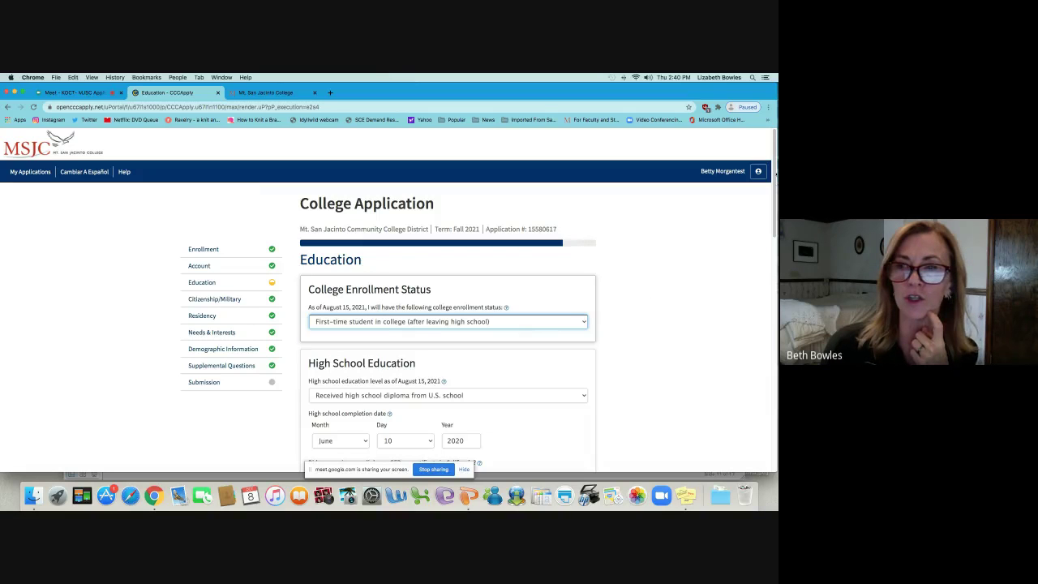
Step: Clear the high school education level and reselect "Received high school diploma from U.S. school"
scroll(775, 185, down, 3)
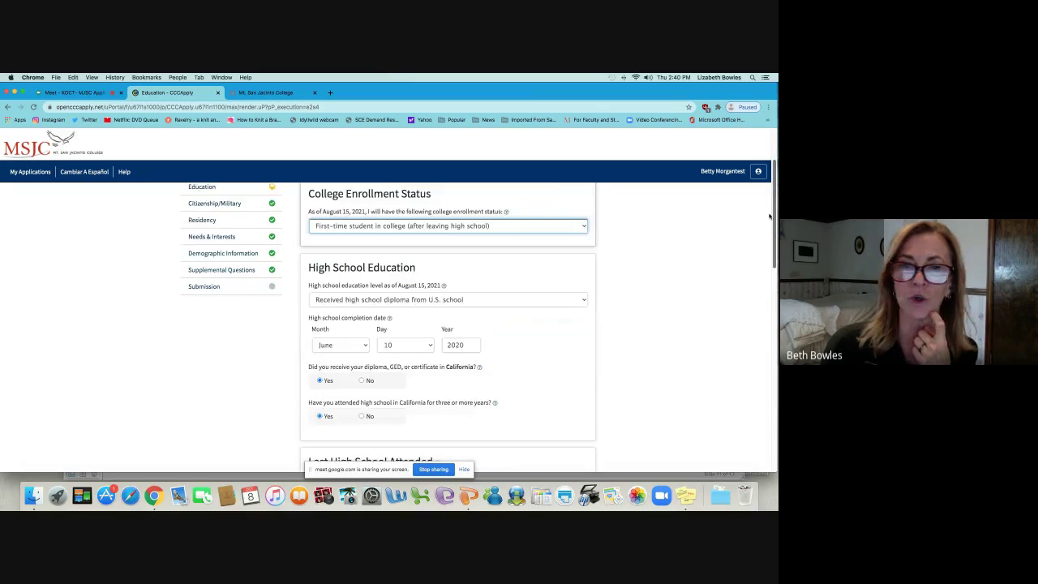
click(423, 296)
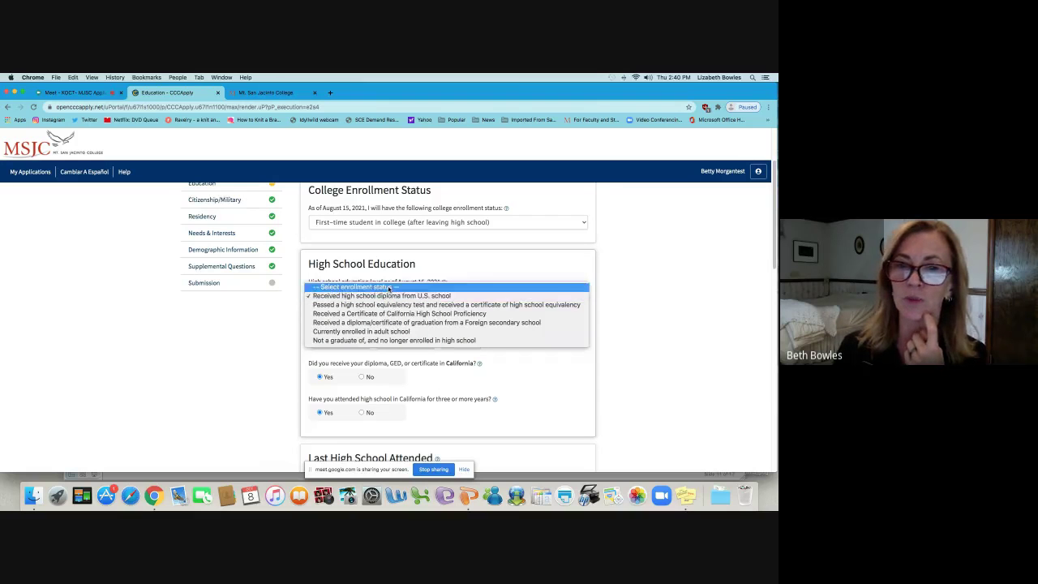
click(410, 287)
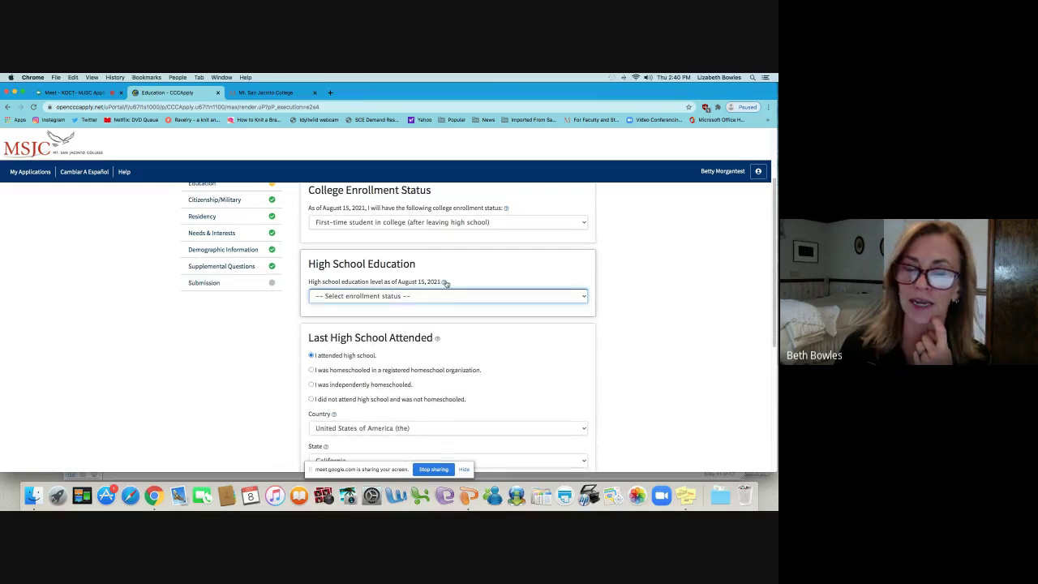
click(418, 295)
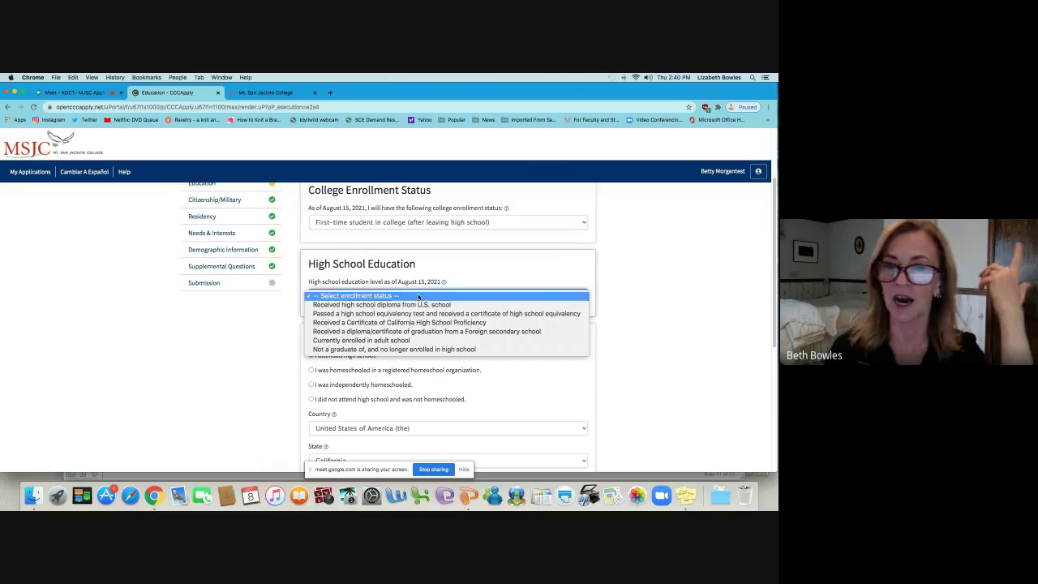
click(421, 305)
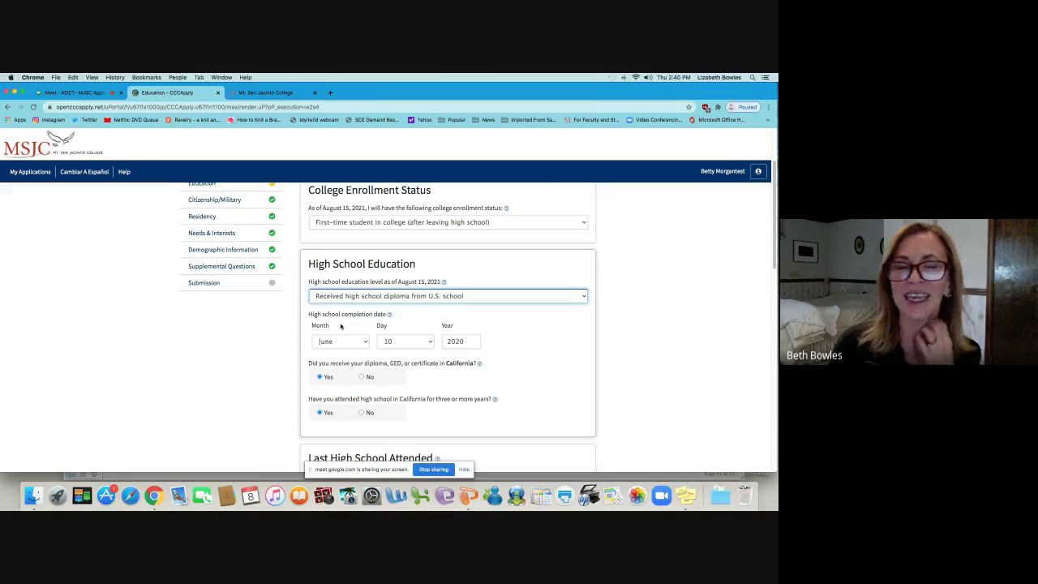
Step: Set the high school completion date to June 4, 2021
click(360, 345)
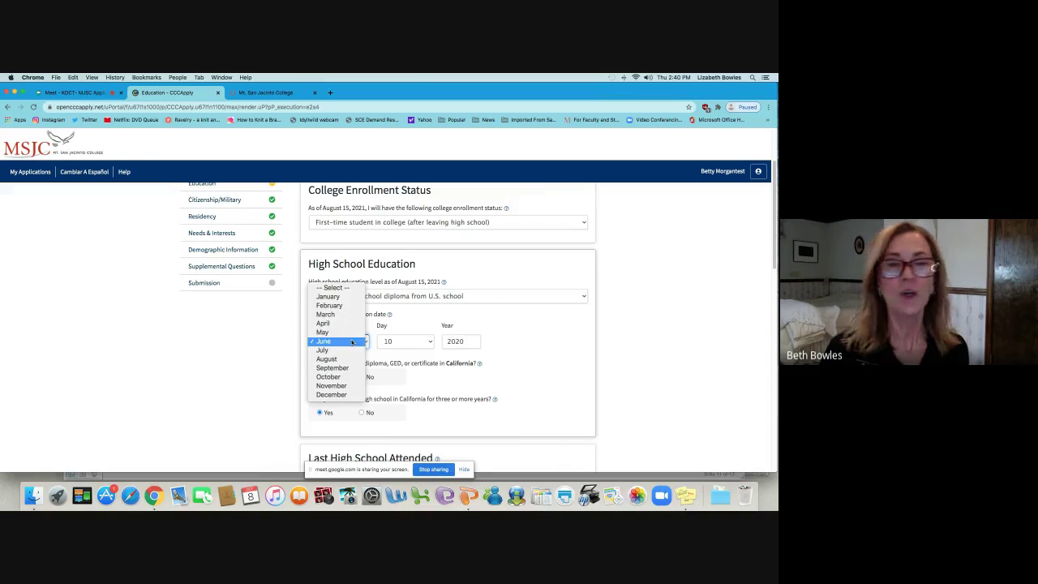
click(354, 342)
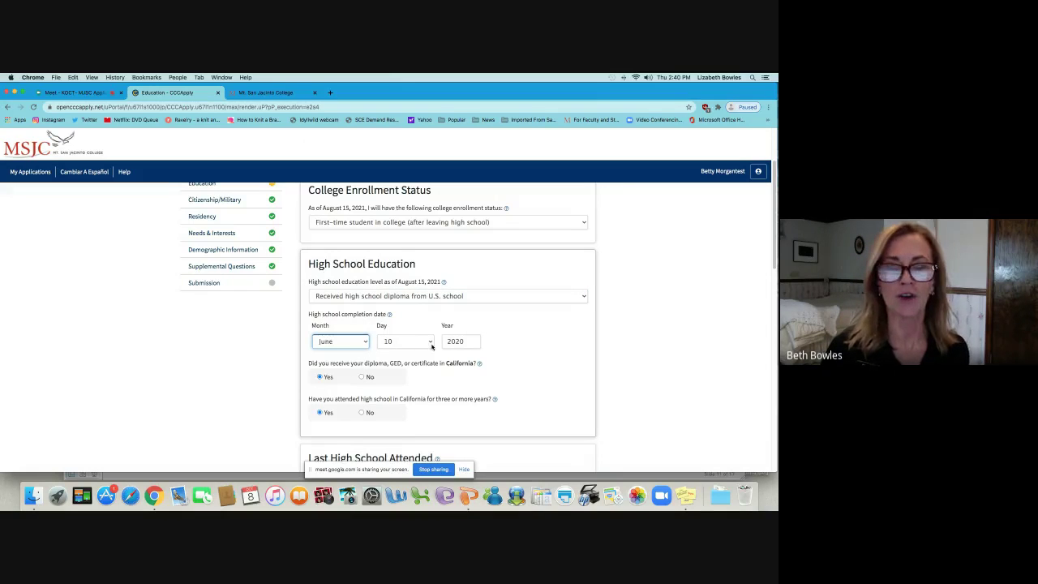
click(420, 344)
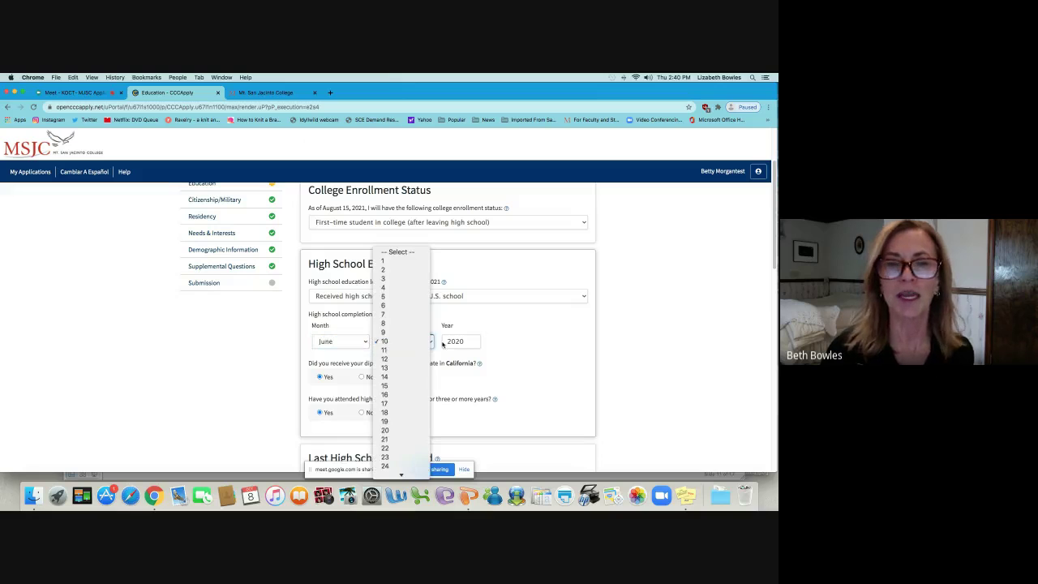
click(467, 342)
click(467, 341)
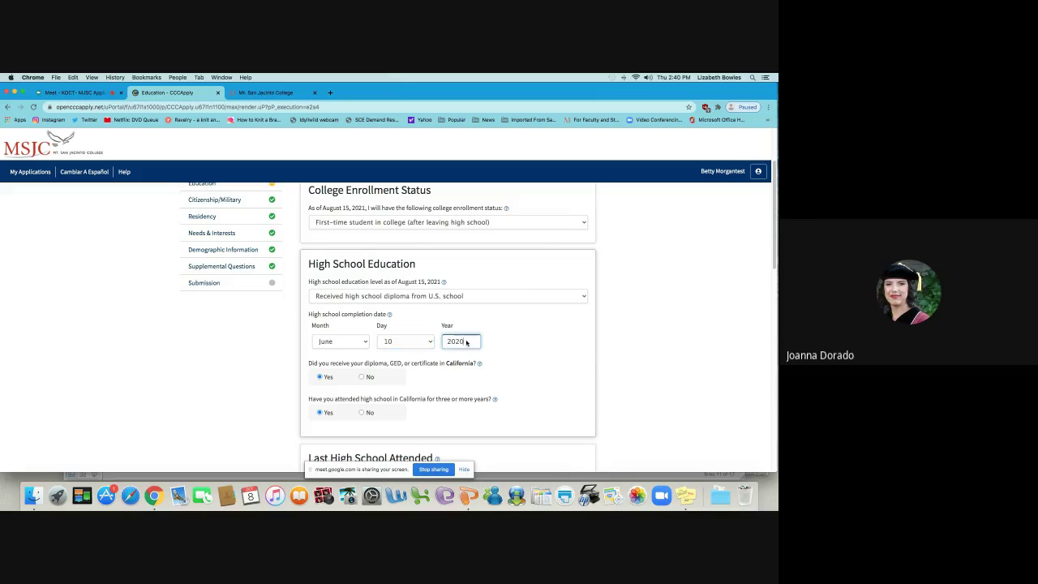
click(411, 344)
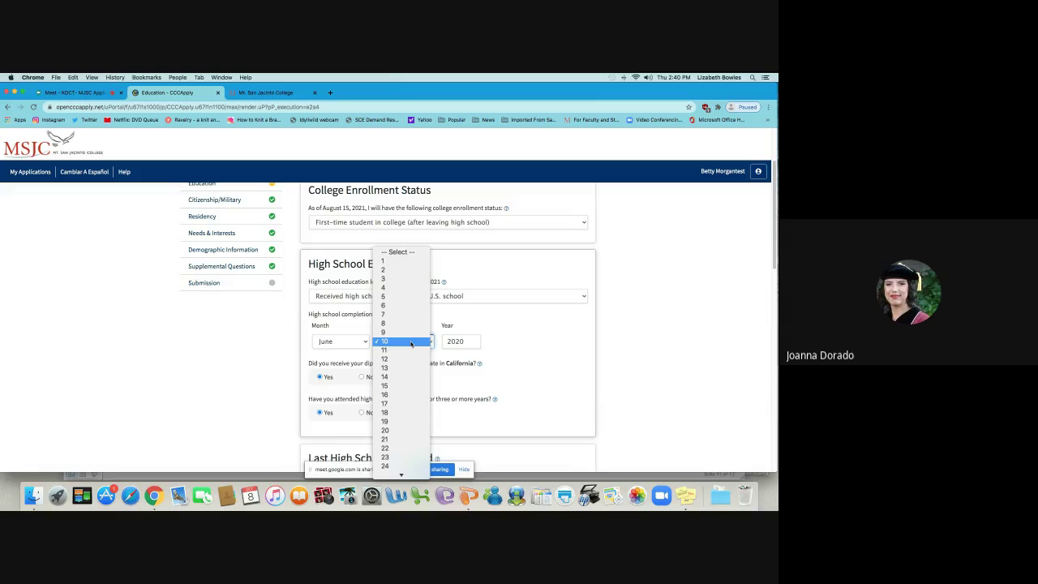
click(348, 345)
click(363, 342)
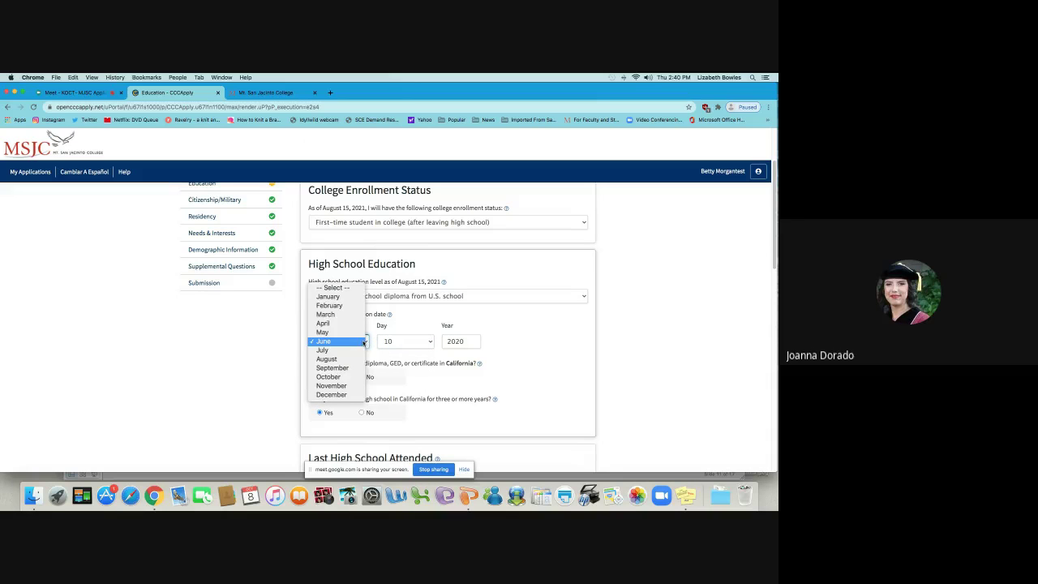
click(389, 340)
click(389, 341)
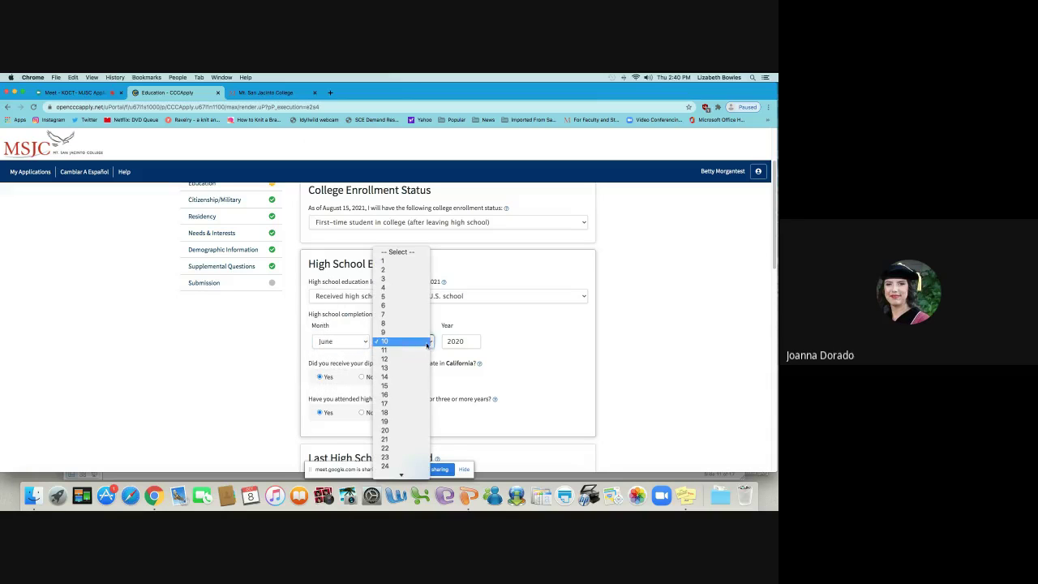
click(402, 280)
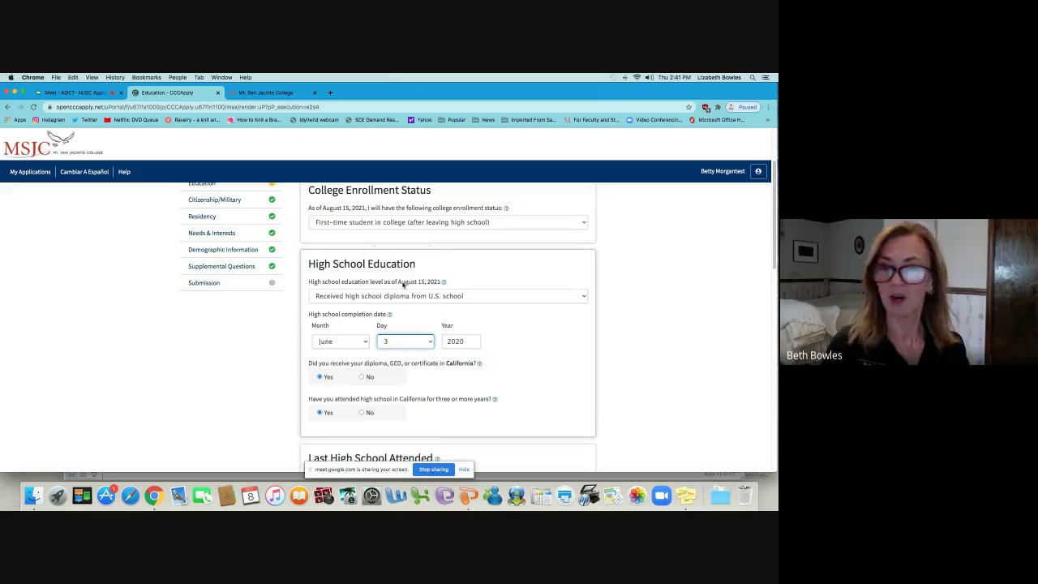
click(382, 344)
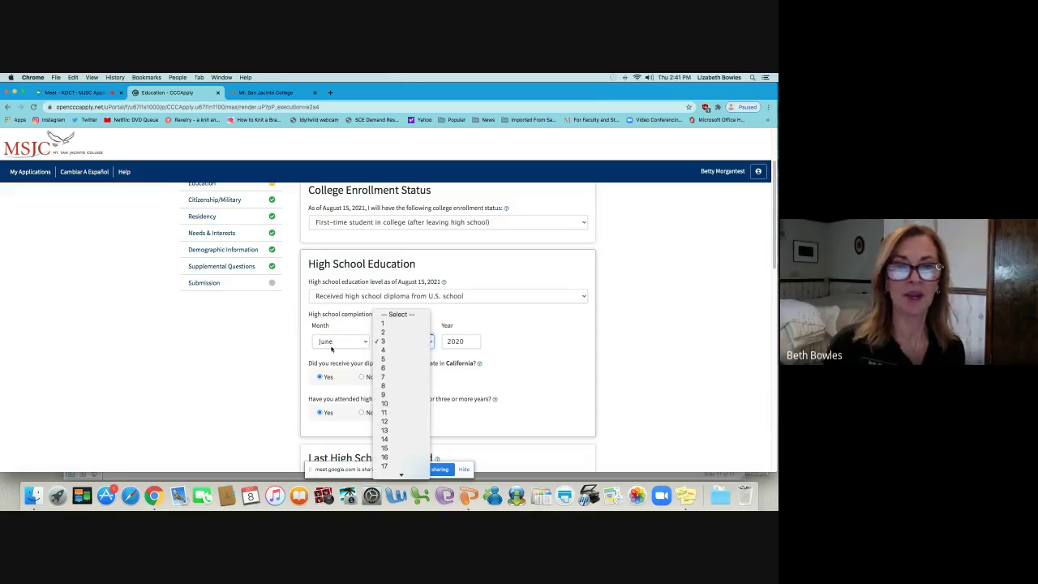
click(384, 349)
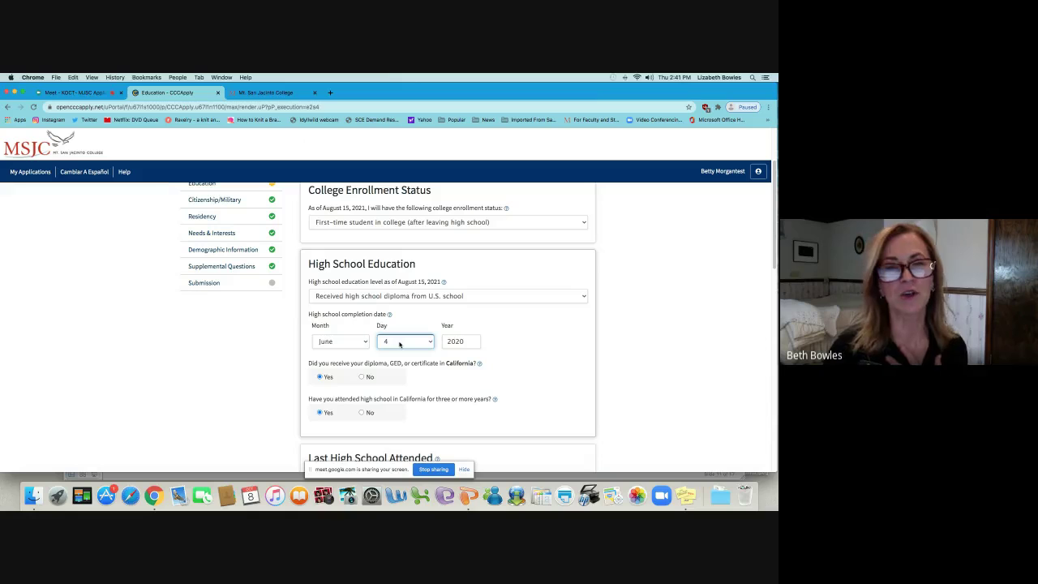
click(468, 344)
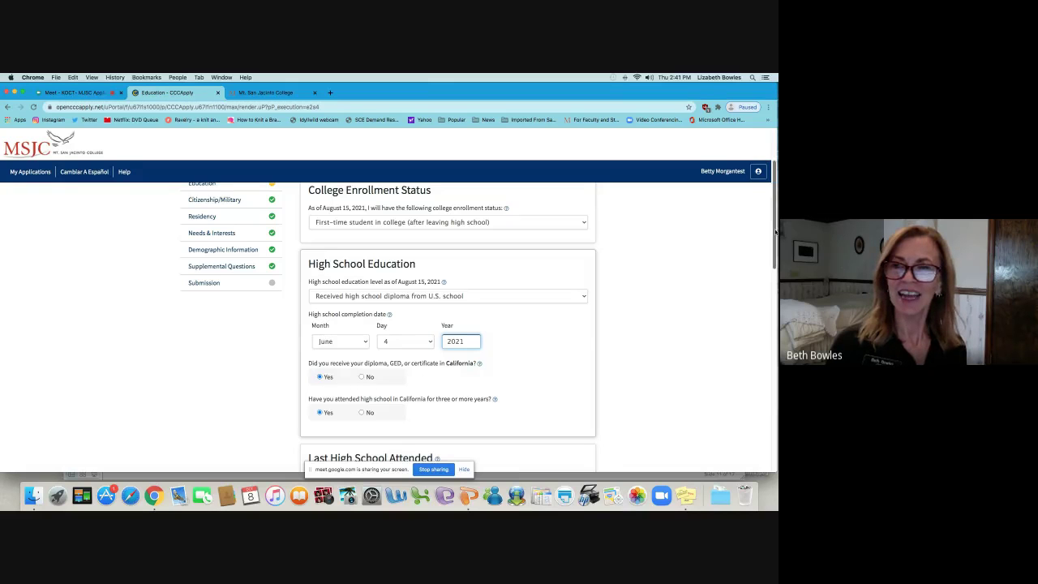
Step: Answer Yes to receiving the diploma in California and Yes to attending high school in California for three or more years
drag(778, 241, 774, 233)
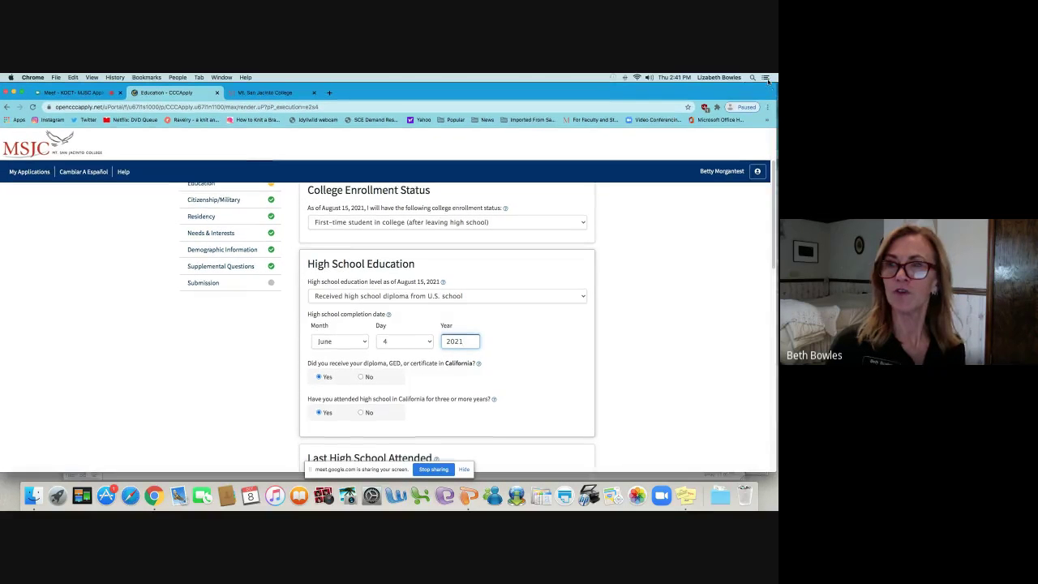
drag(775, 176, 774, 209)
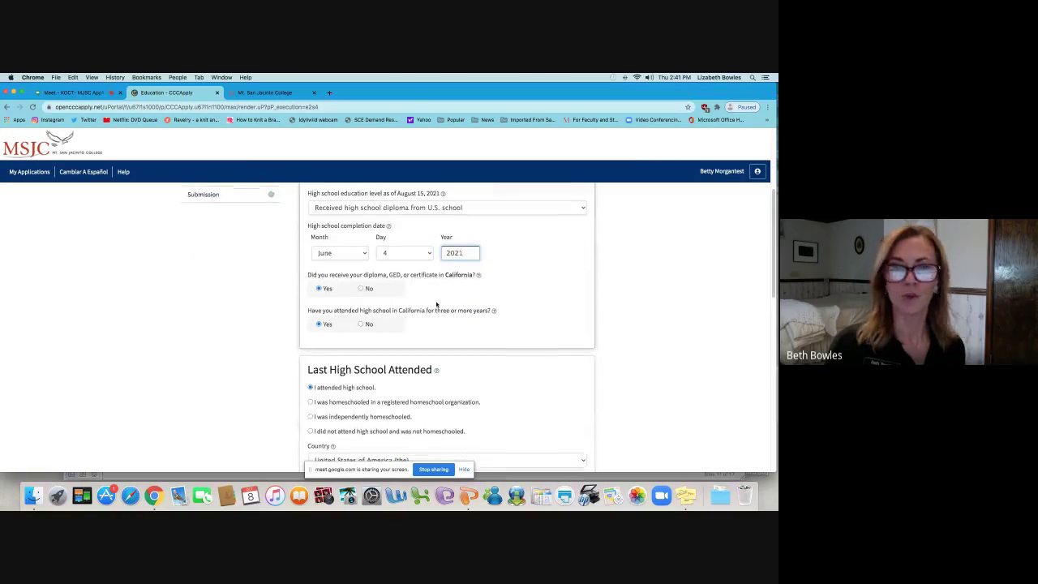
click(352, 289)
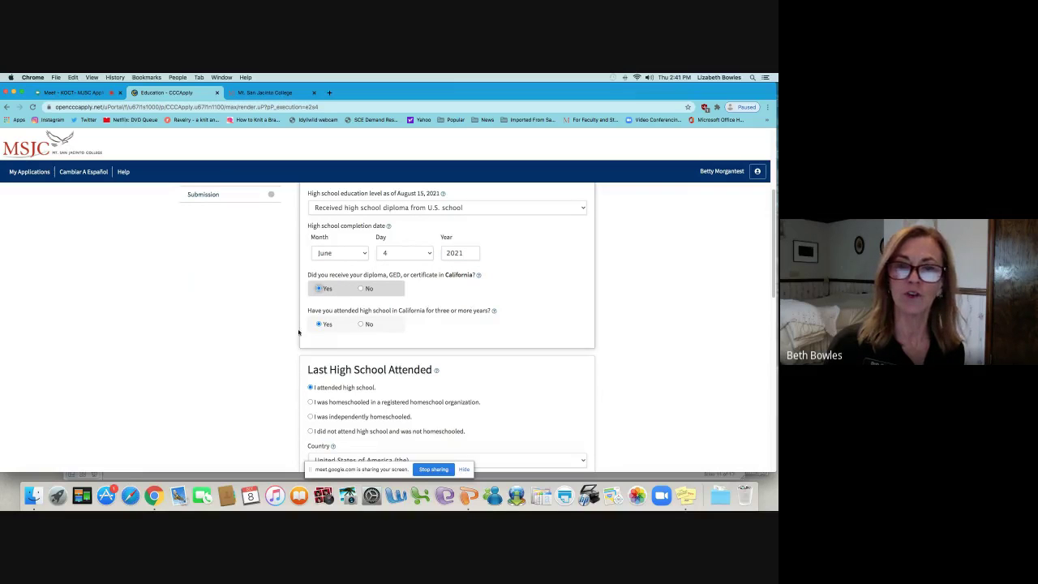
click(321, 325)
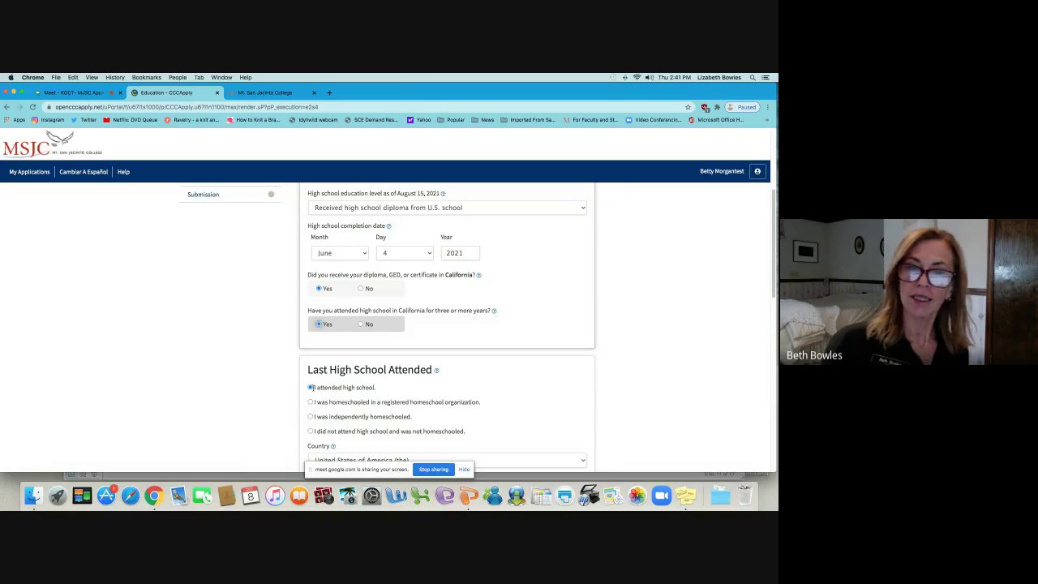
Step: For the last high school attended, choose "I attended high school" and select California as the state
click(311, 388)
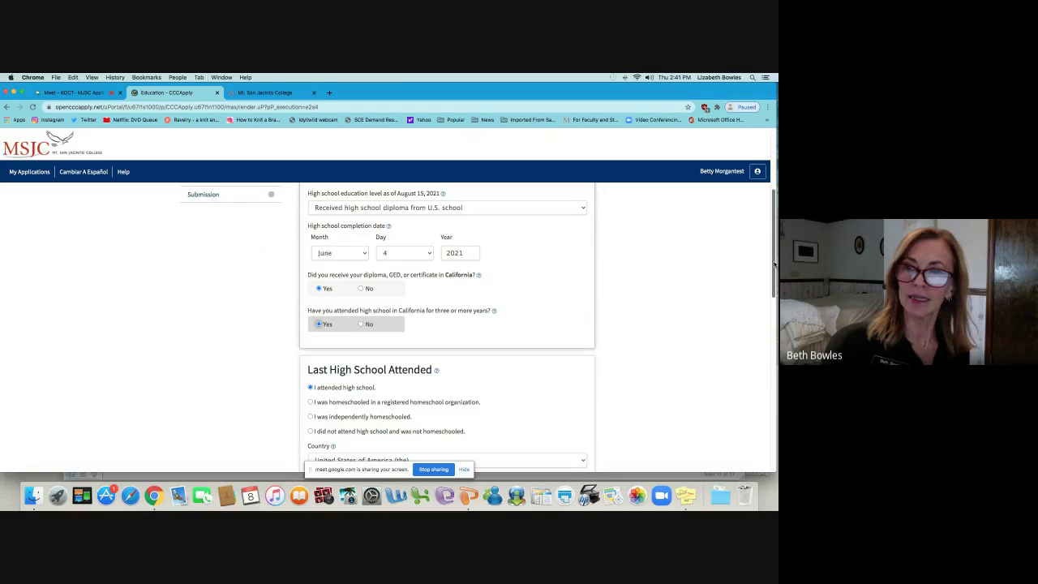
scroll(775, 263, down, 5)
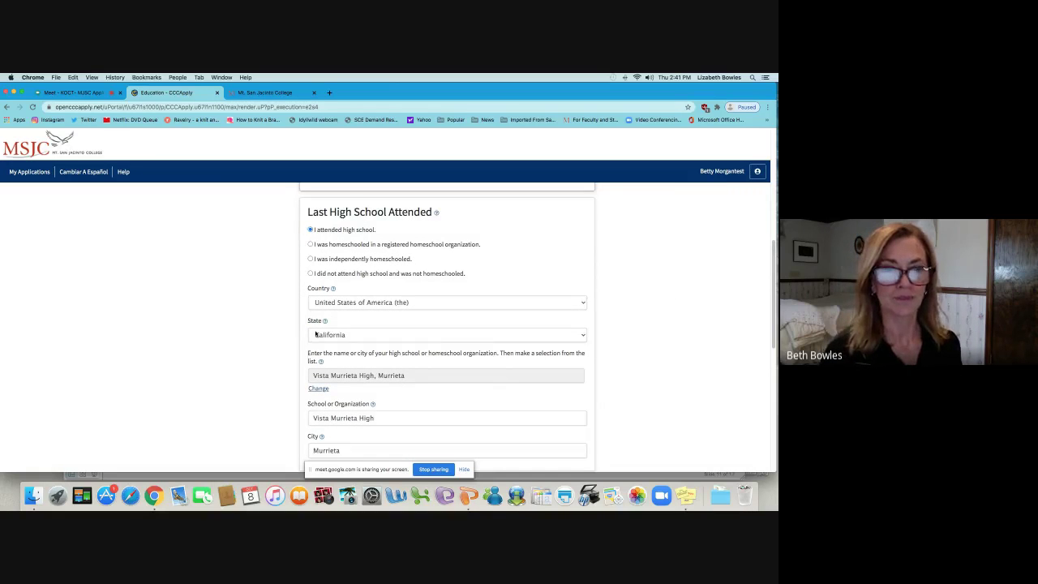
click(370, 337)
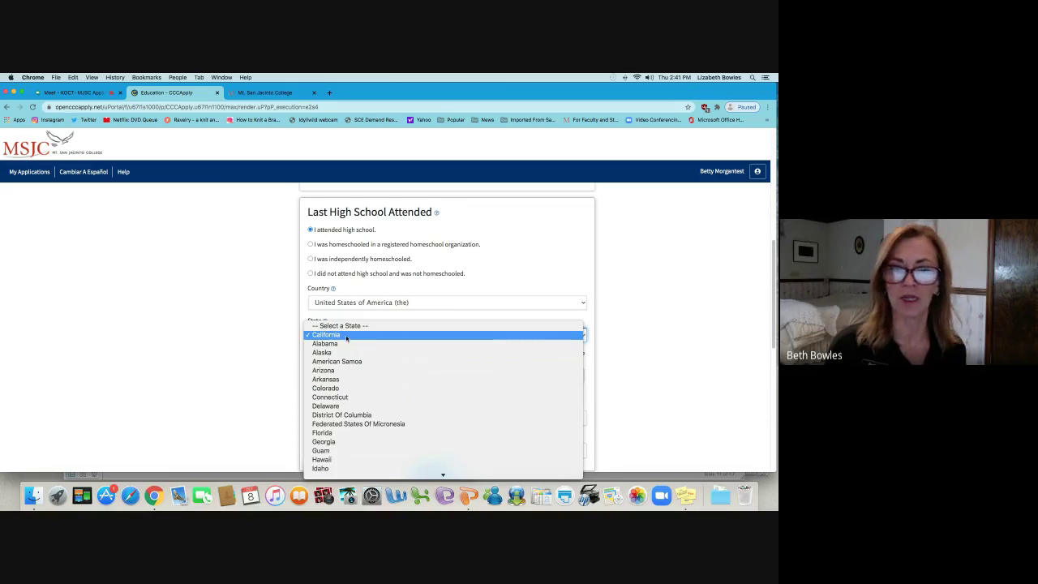
click(346, 337)
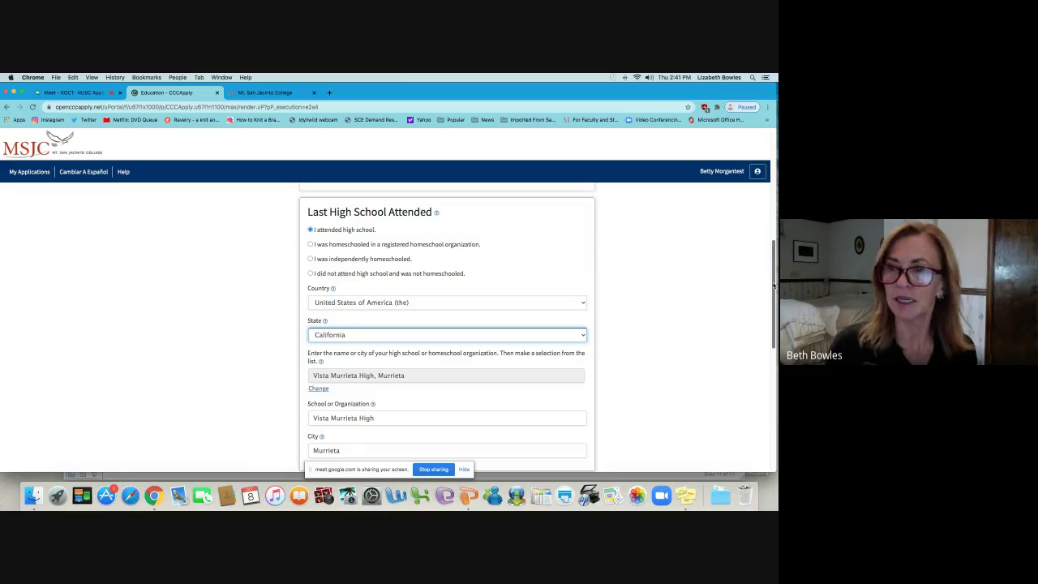
Step: Change the last high school attended by searching for "Perris" and choosing Perris High in Perris
scroll(774, 284, down, 3)
click(327, 302)
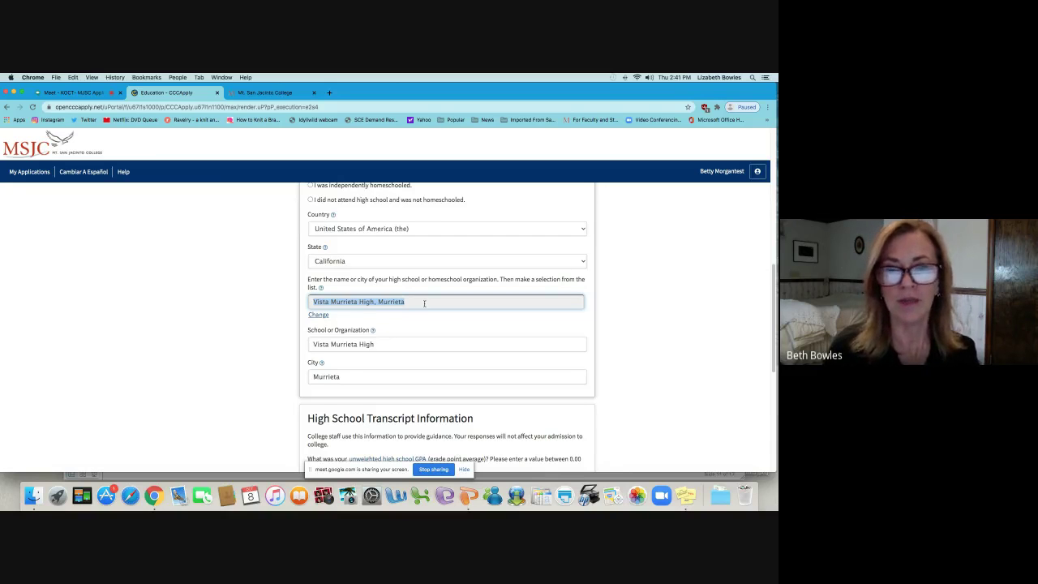
click(393, 300)
drag(415, 301, 312, 303)
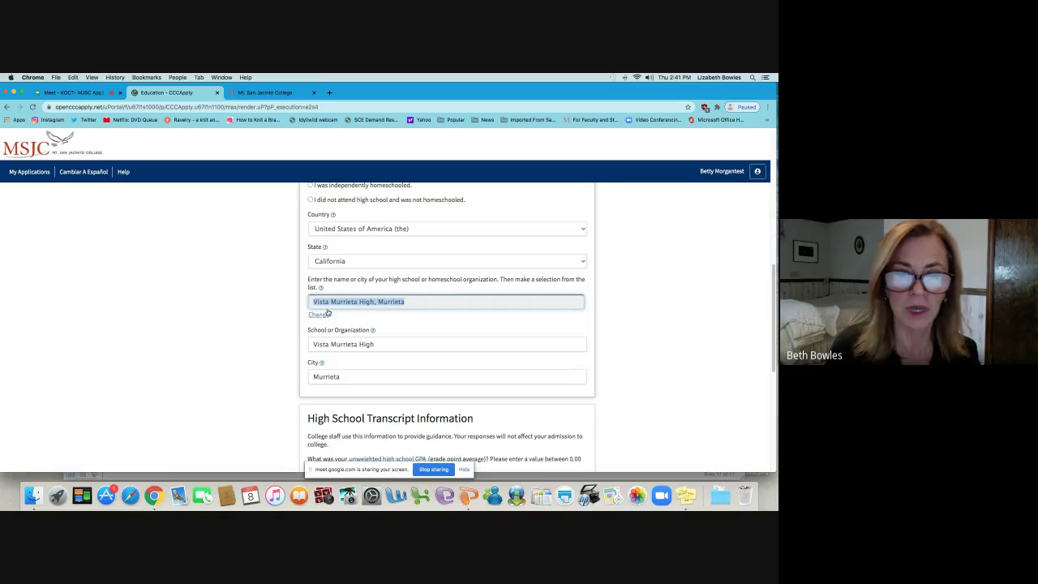
click(323, 315)
text(Perrus)
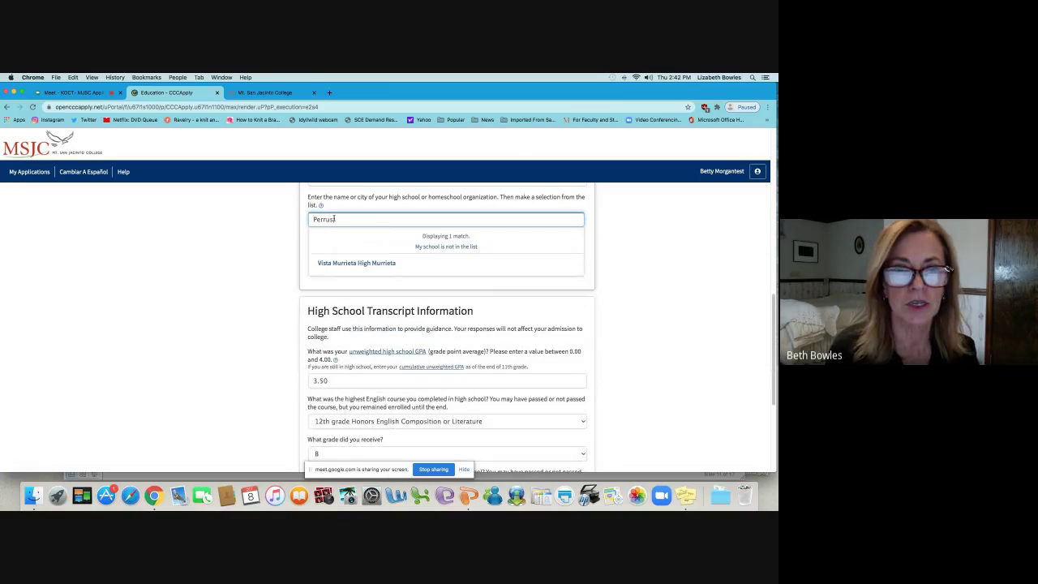
key(BackSpace)
key(BackSpace)
text(is)
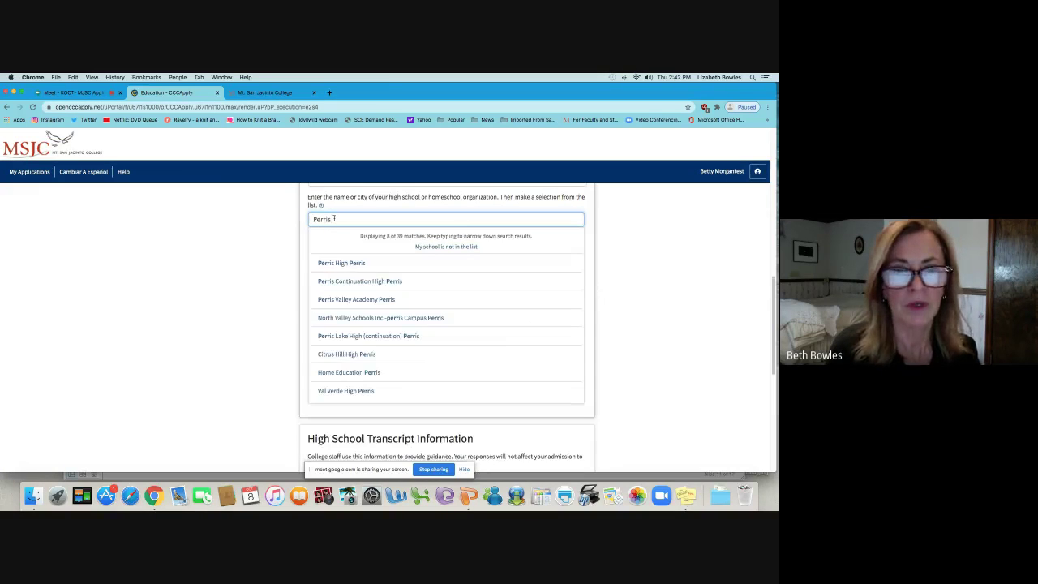
click(356, 264)
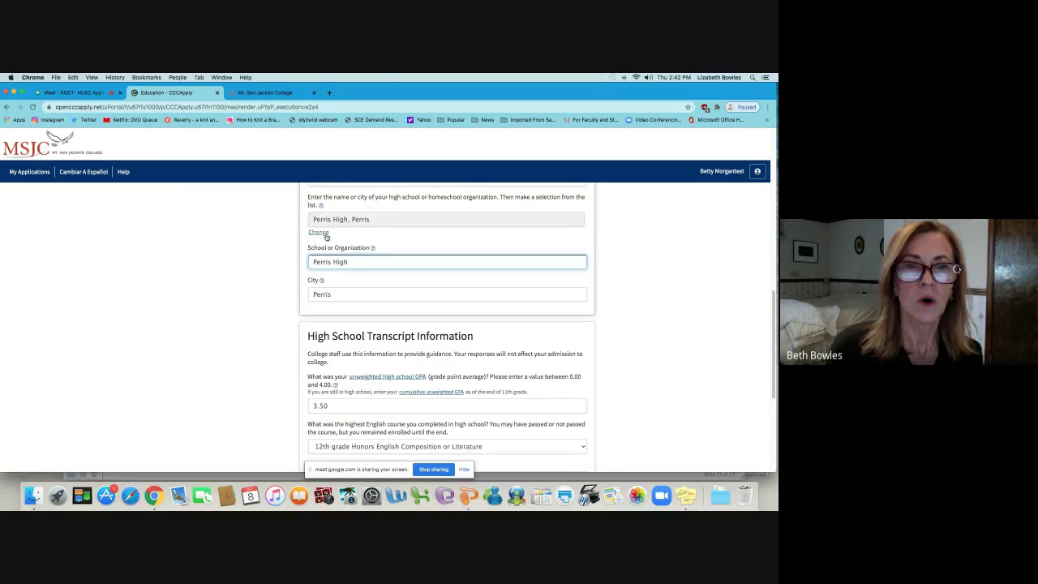
Step: Change the last high school attended to Heritage High in Romoland and go on to the High School Transcript Information
click(324, 235)
text(Heri)
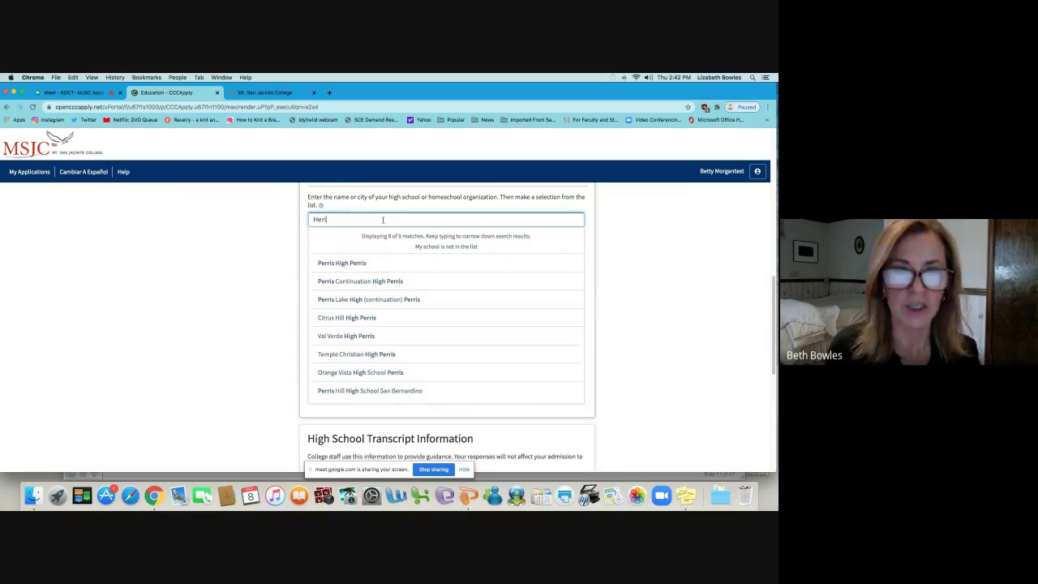
text(tage)
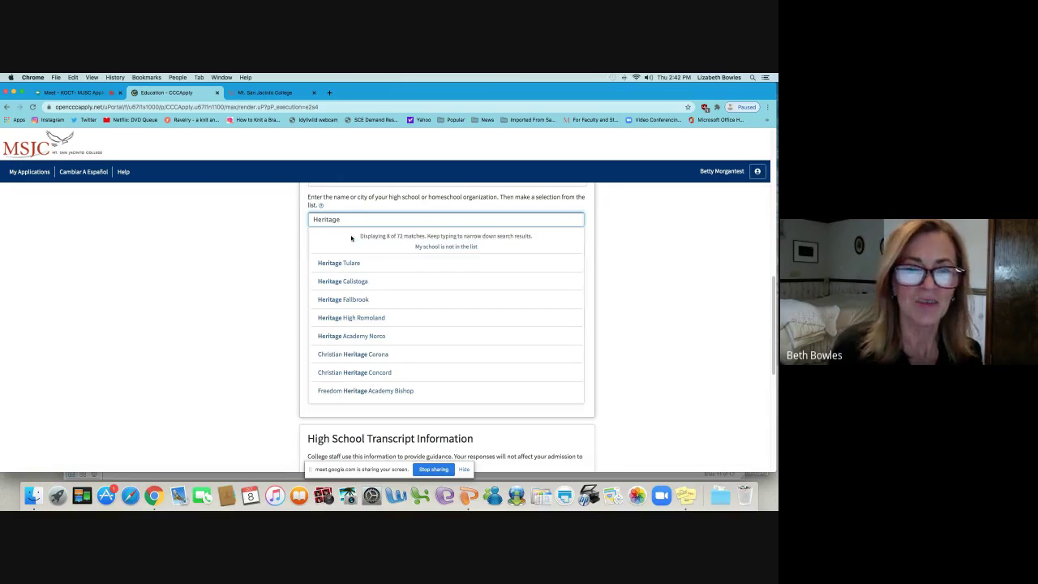
text(hi)
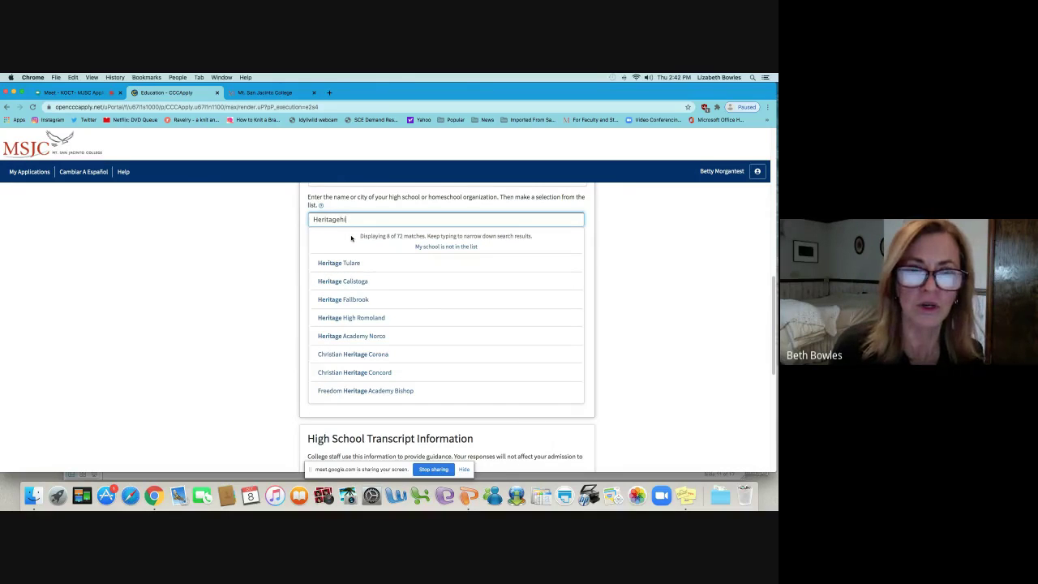
key(BackSpace)
text(hig)
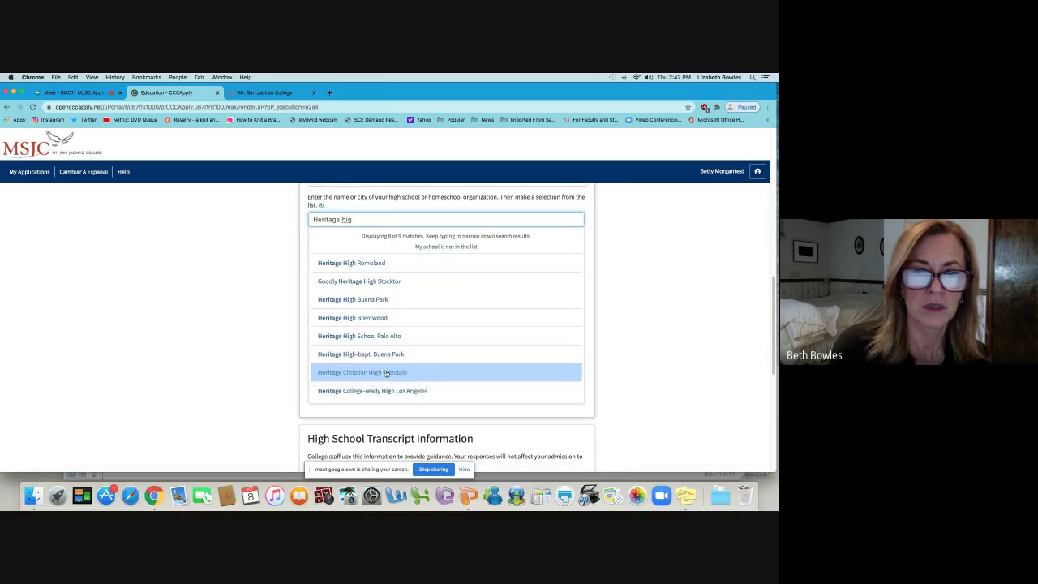
click(371, 263)
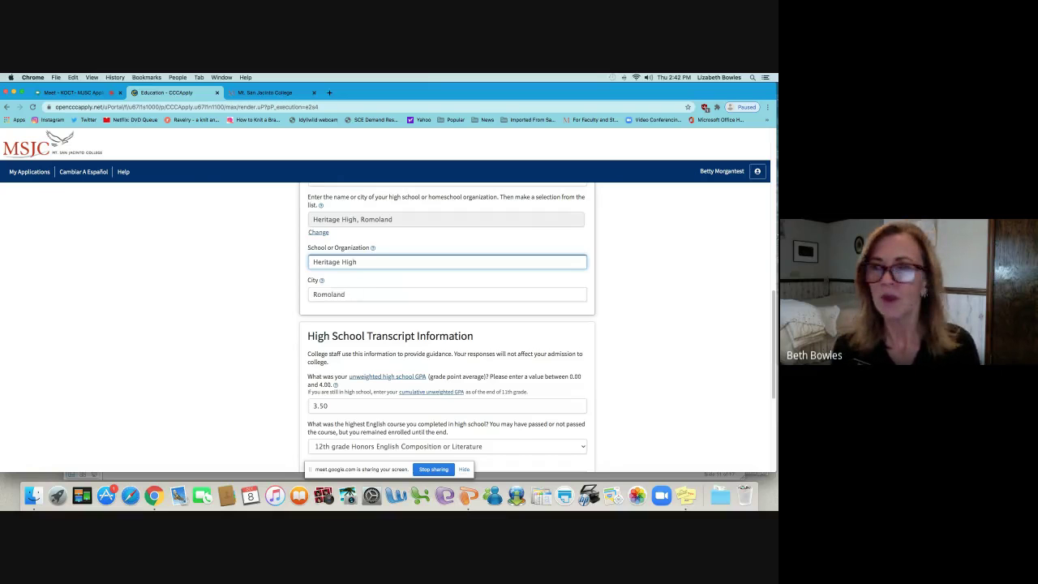
drag(775, 336, 776, 347)
scroll(776, 346, down, 3)
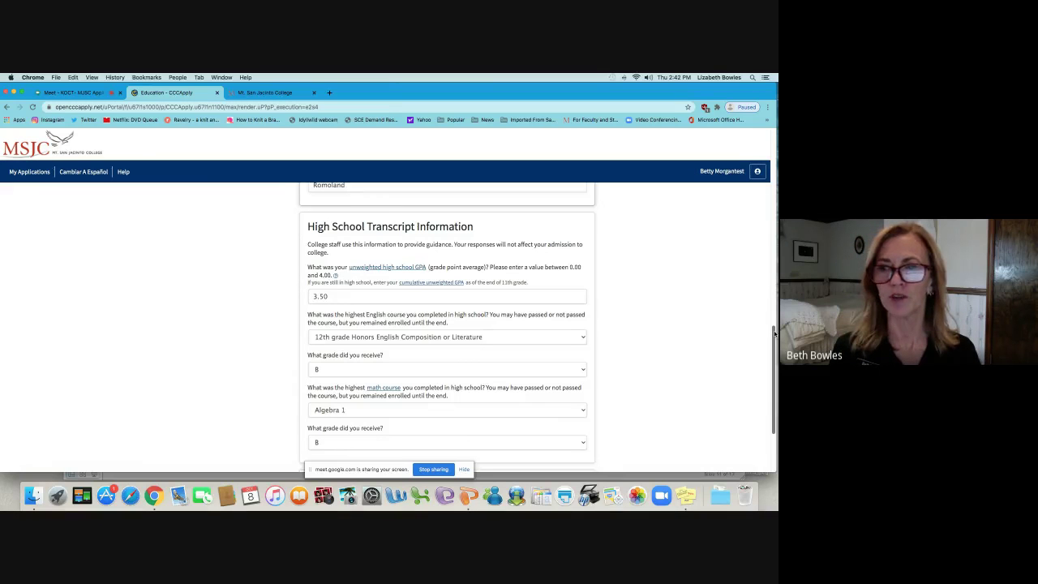
Step: Set the highest high school English course to 12th grade English Composition or Literature with a grade of B
scroll(774, 332, down, 1)
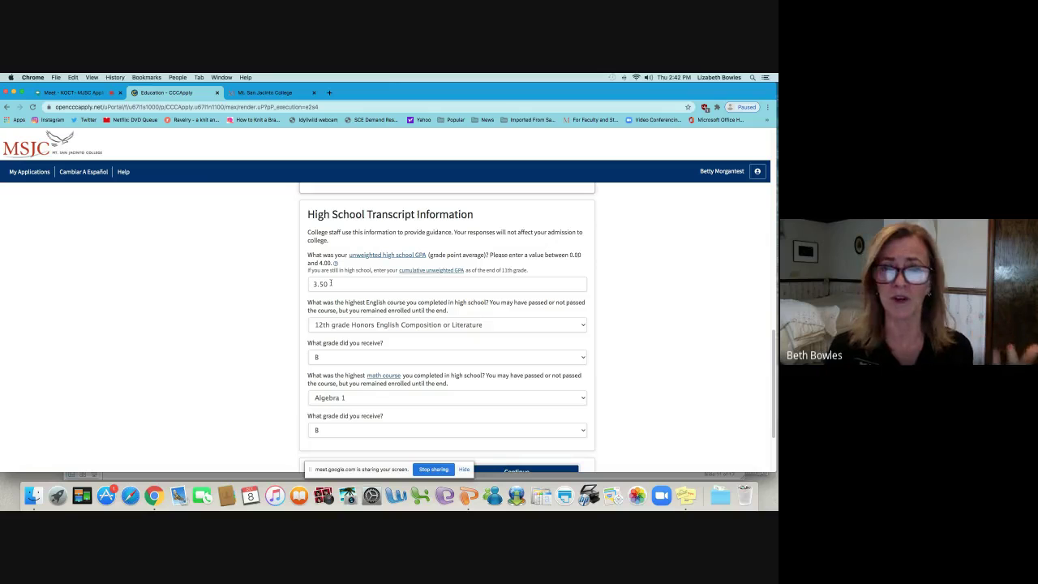
click(352, 288)
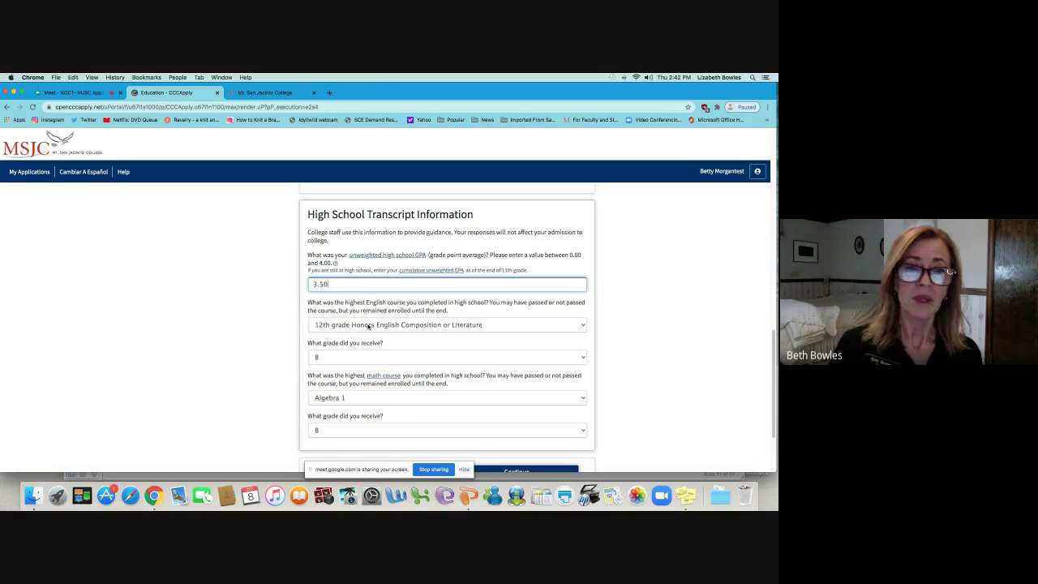
click(472, 325)
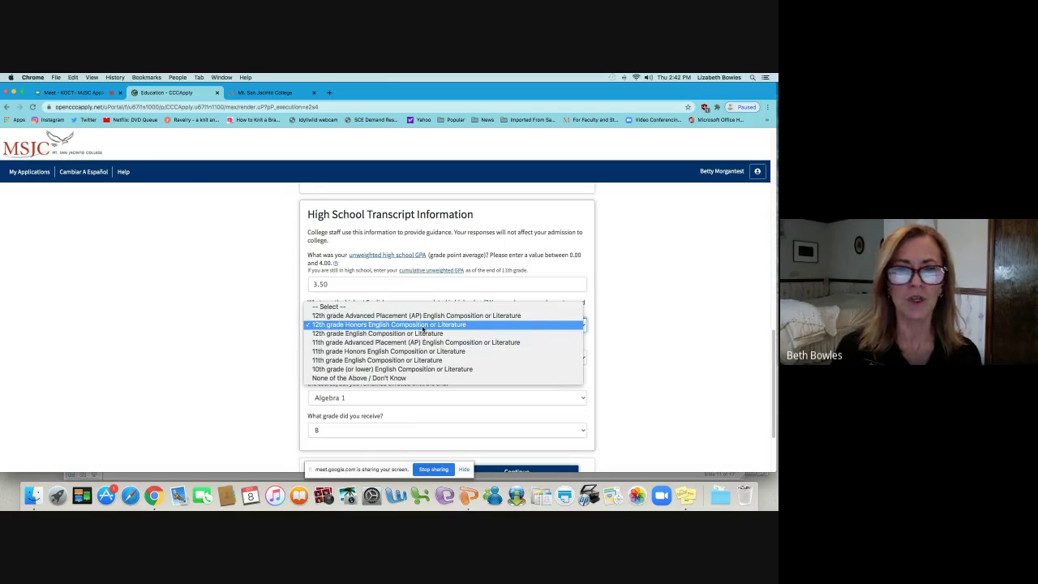
click(381, 335)
click(343, 357)
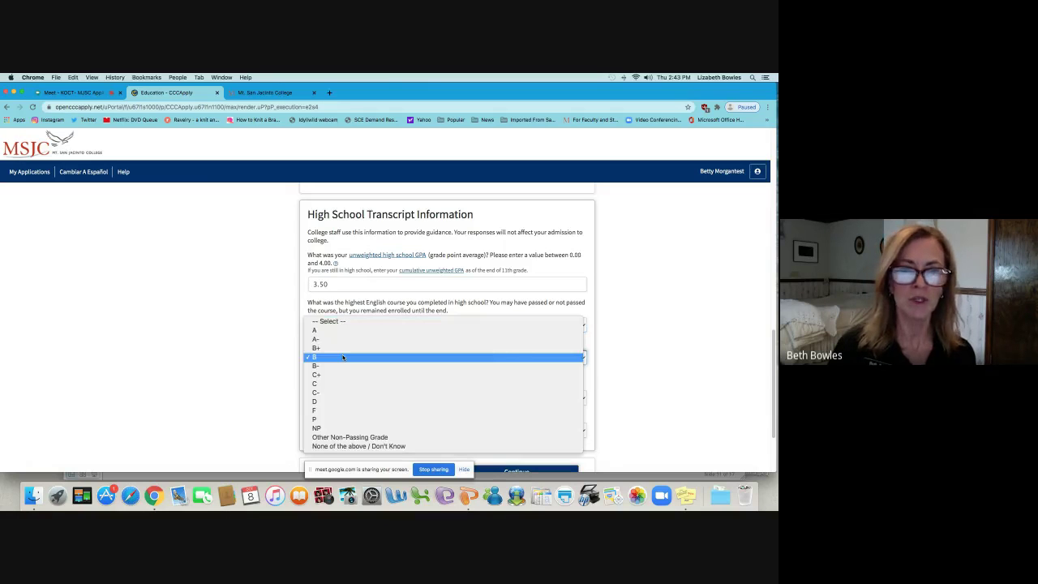
click(342, 357)
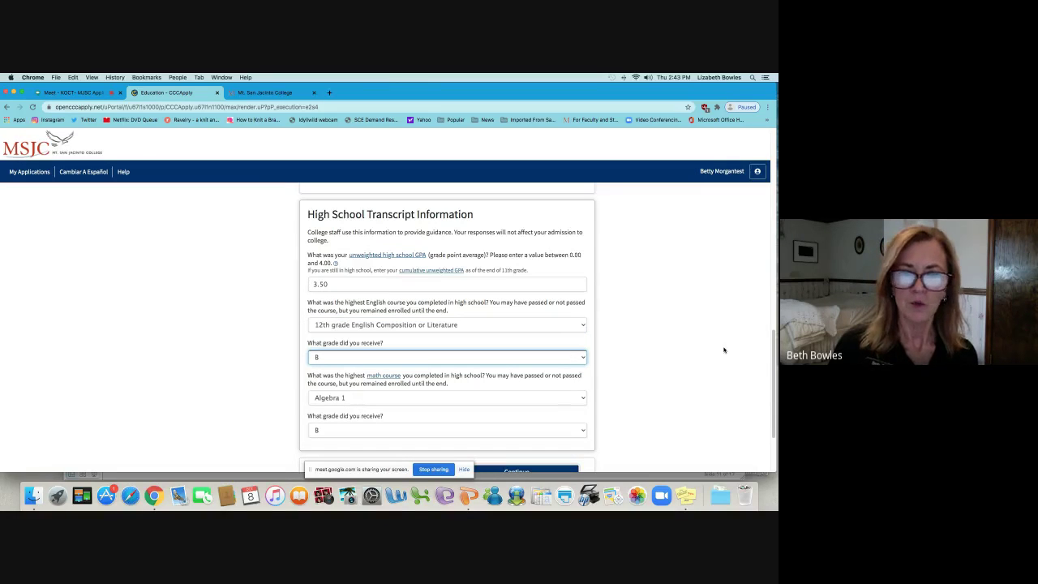
scroll(363, 255, down, 3)
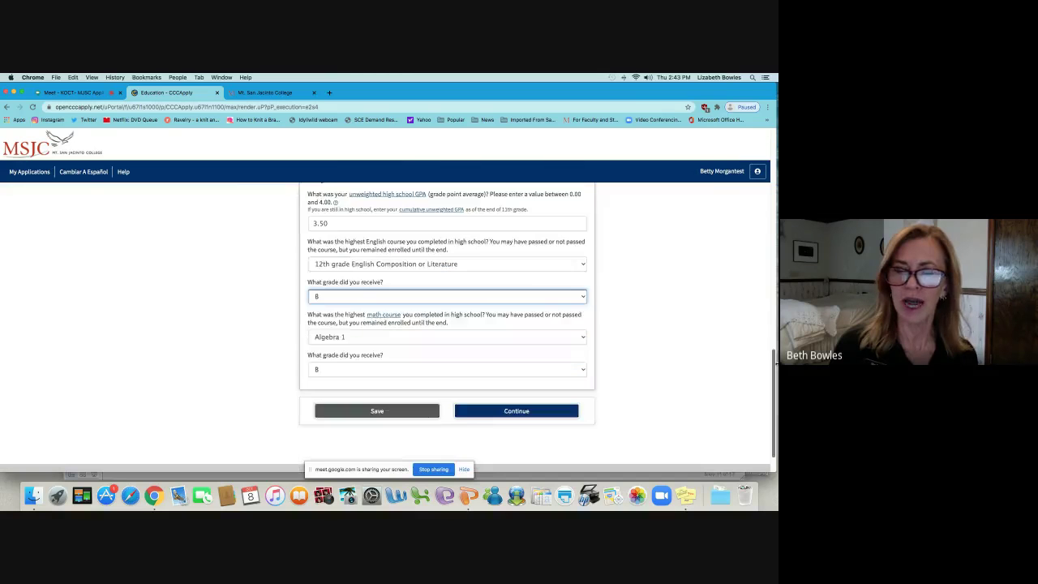
click(364, 256)
click(668, 245)
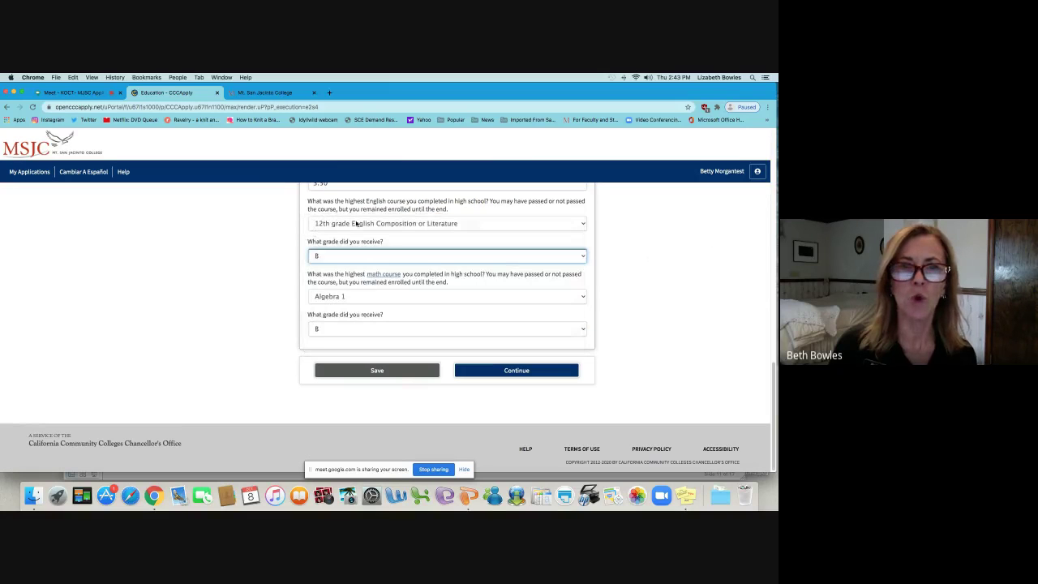
Step: Choose Algebra 1 as the highest math course with a grade of B and continue to the Citizenship/Military section
click(355, 298)
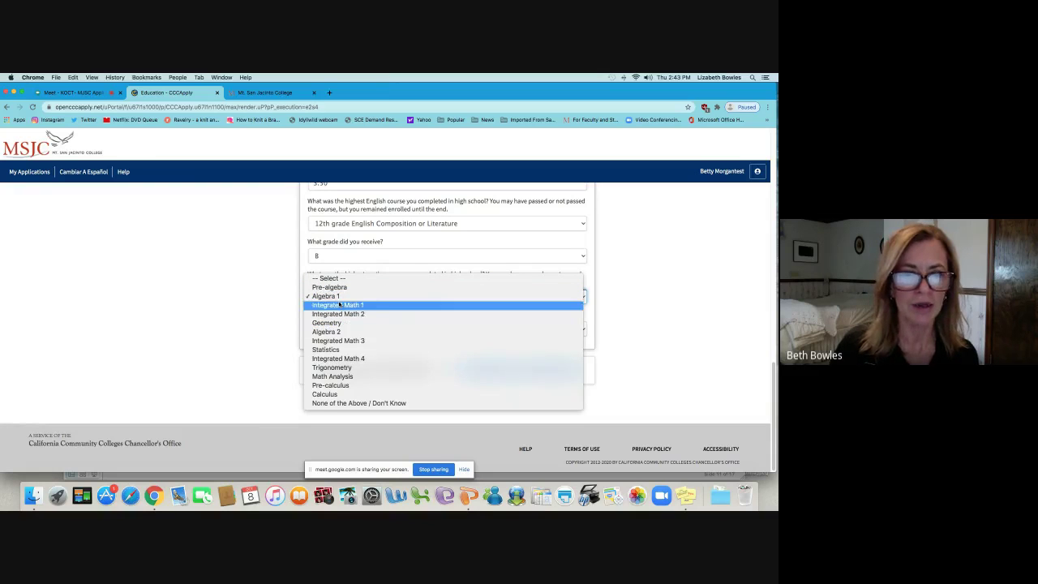
click(339, 296)
click(380, 328)
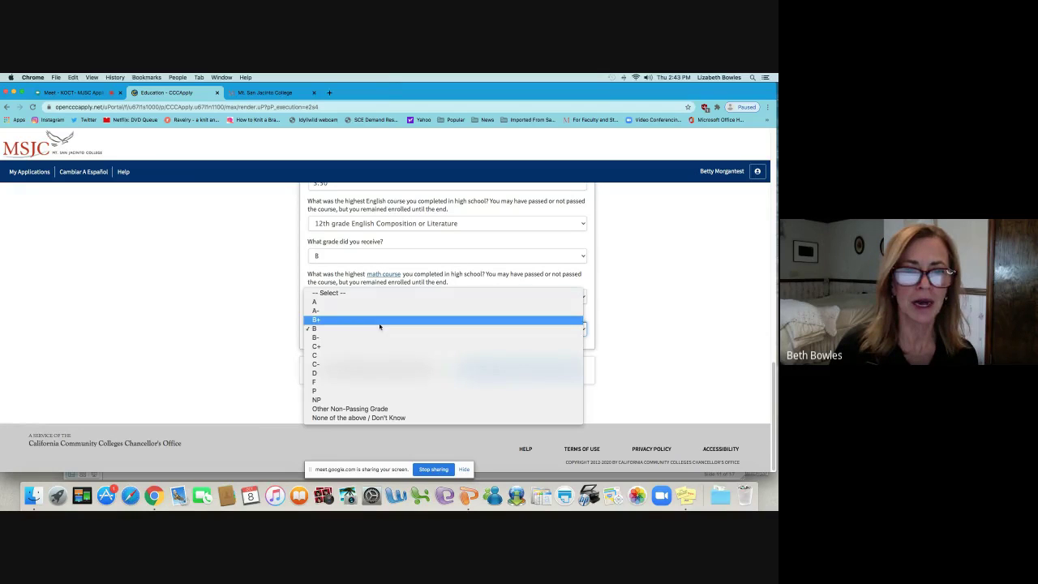
click(387, 326)
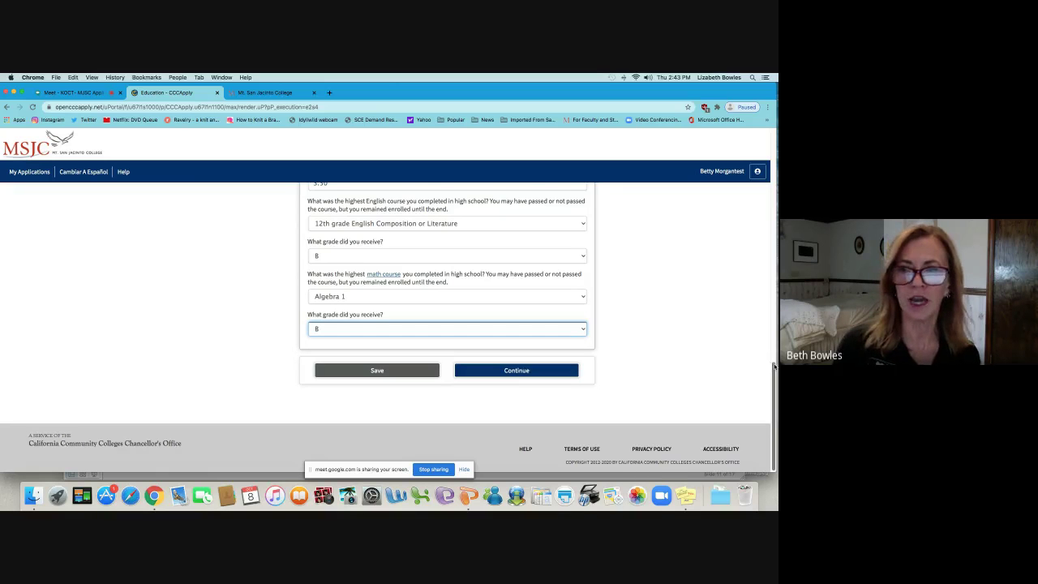
mouse_move(774, 367)
mouse_down()
mouse_move(775, 294)
mouse_move(770, 380)
mouse_up()
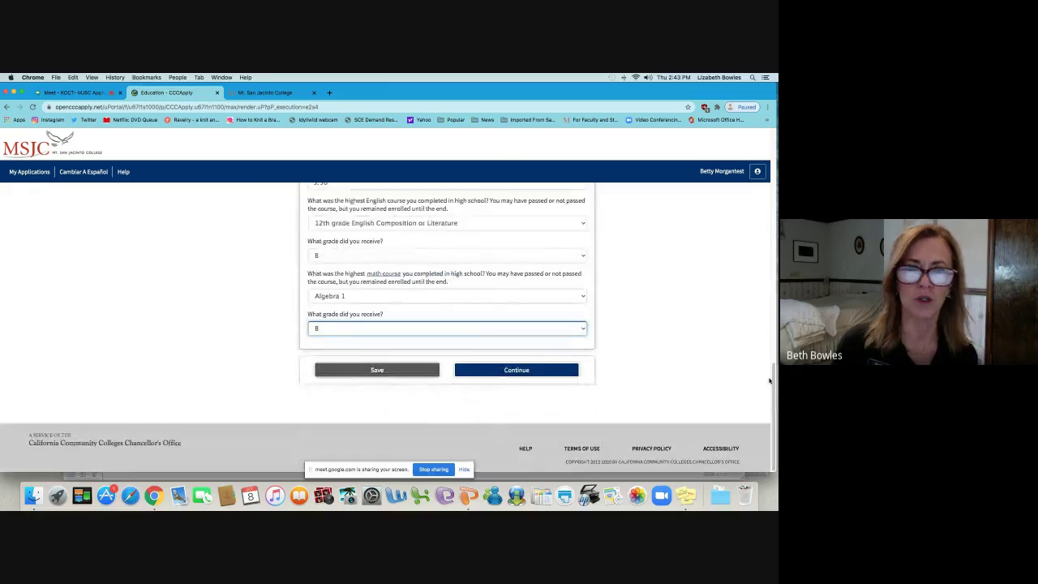
click(504, 372)
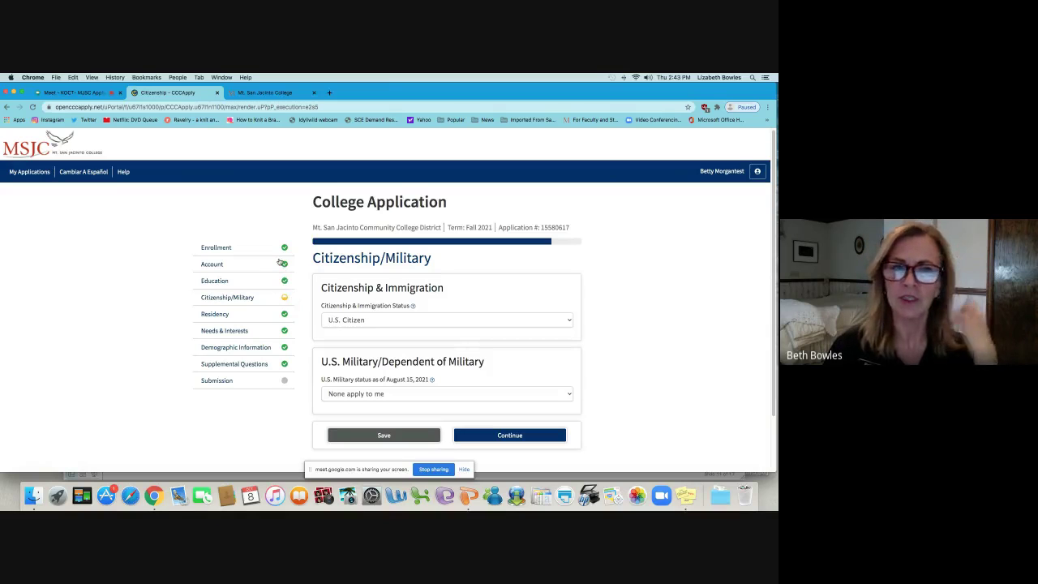
Step: Try Permanent Resident and Temporary Resident / Amnesty as the citizenship and immigration status
click(355, 321)
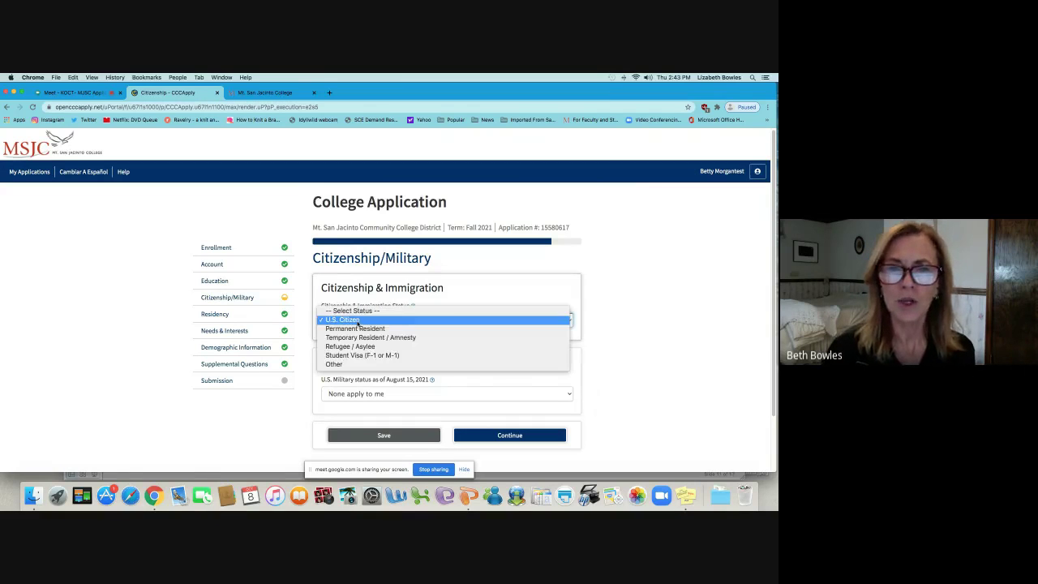
click(525, 322)
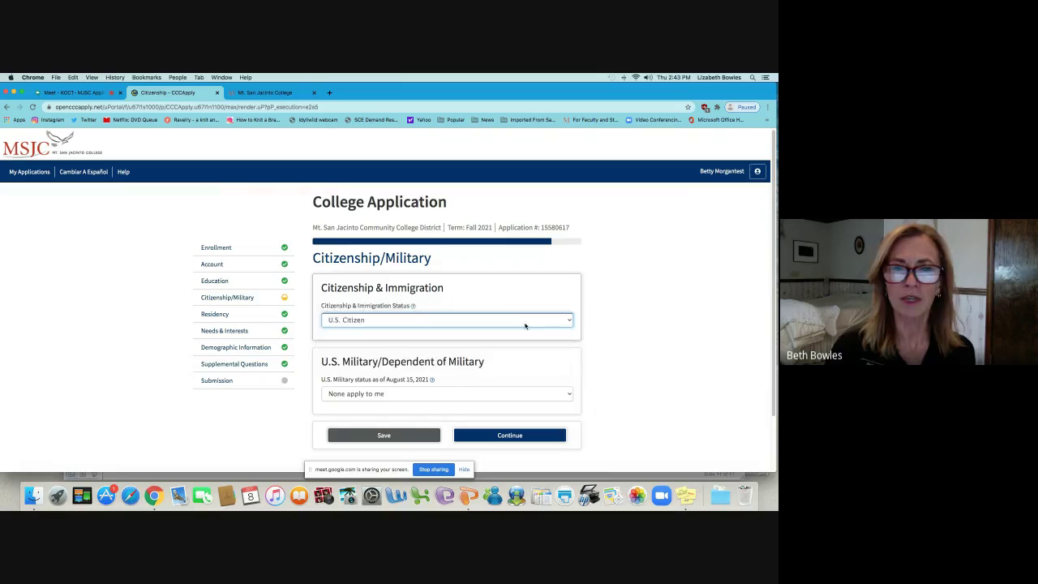
click(420, 321)
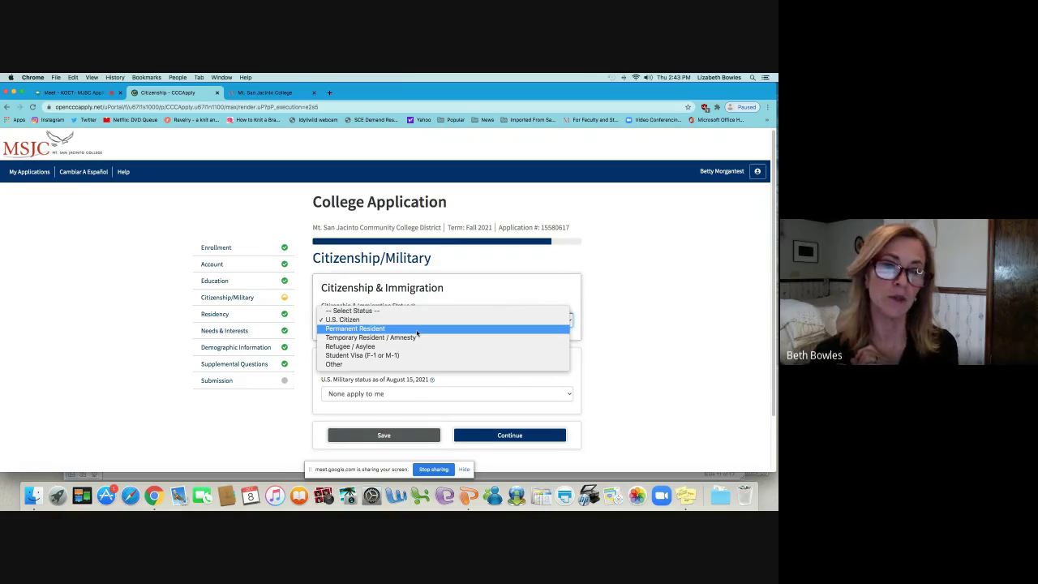
click(417, 330)
click(394, 365)
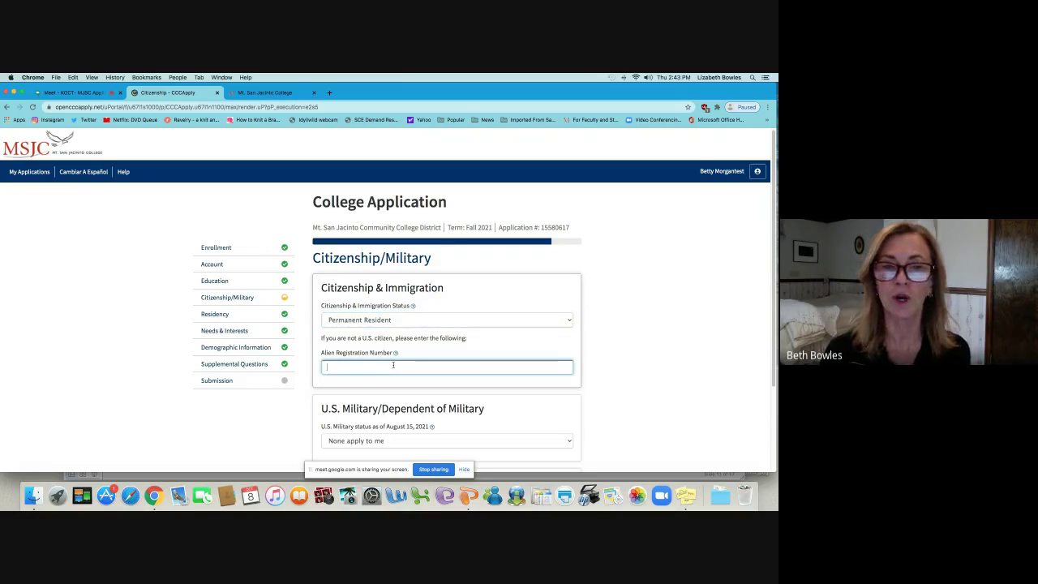
click(402, 322)
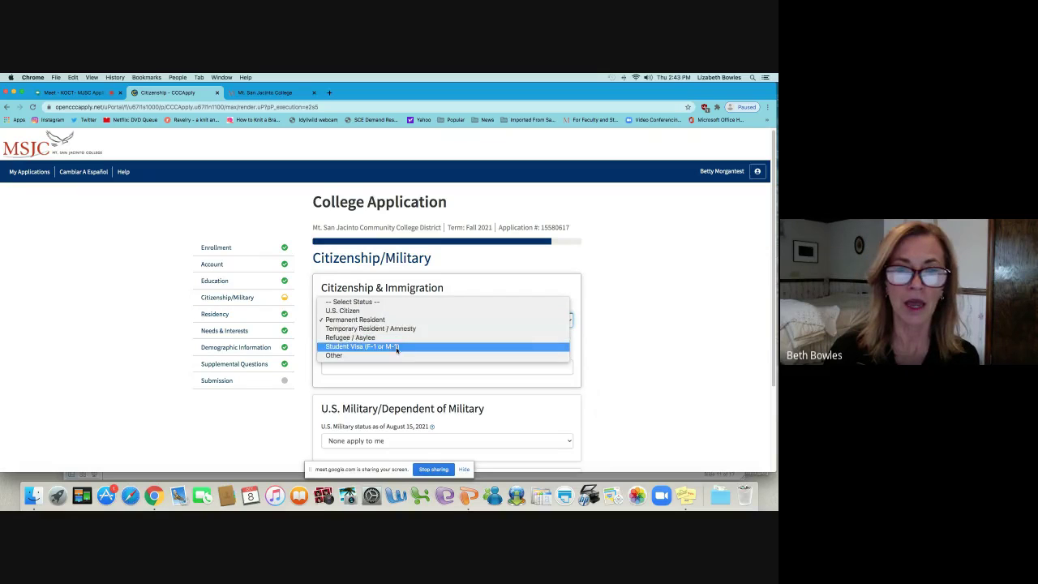
click(396, 332)
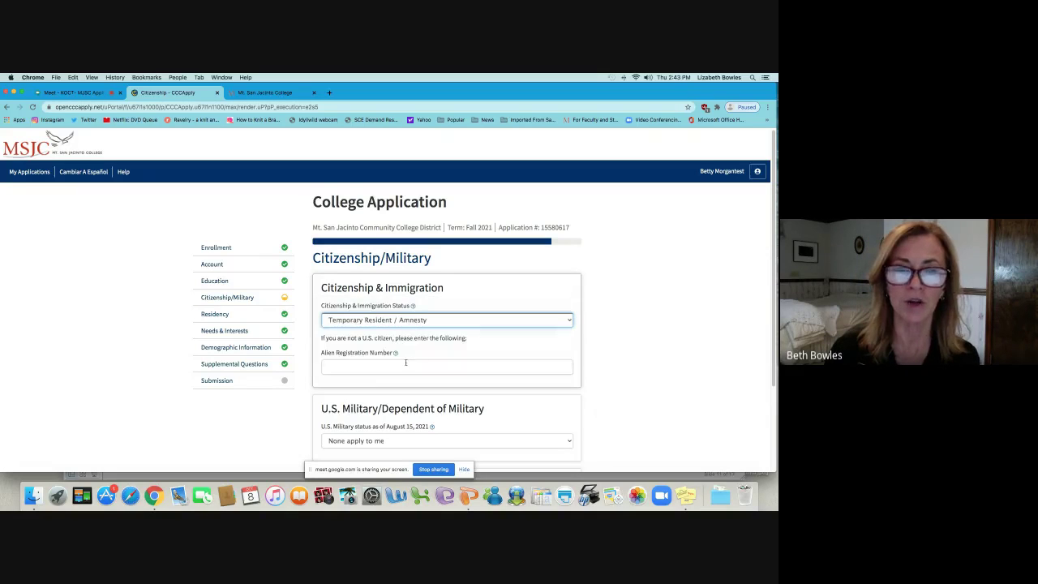
Step: Set the citizenship and immigration status to U.S. Citizen and the U.S. military status to "None apply to me"
click(435, 324)
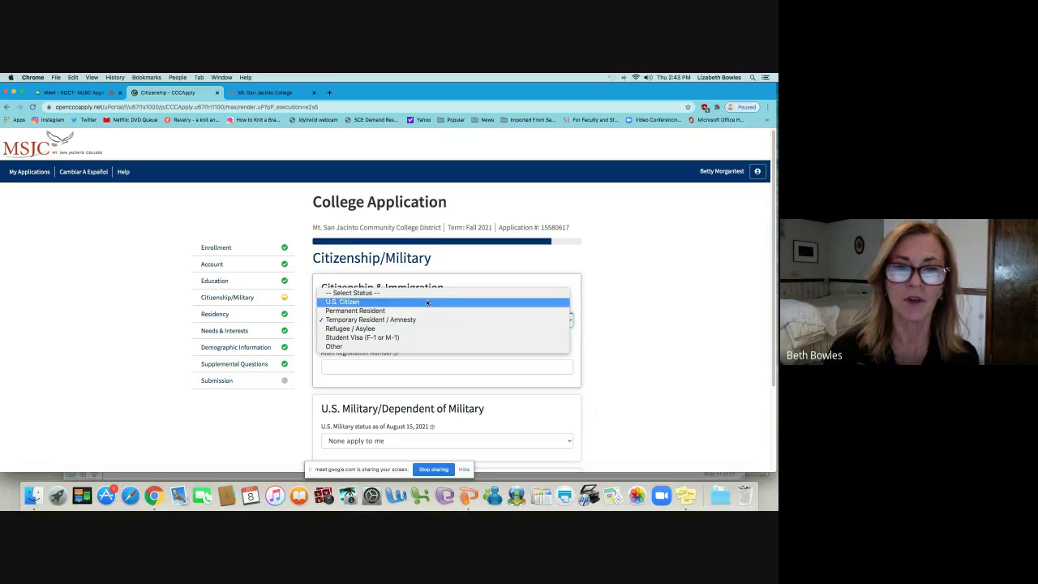
click(427, 302)
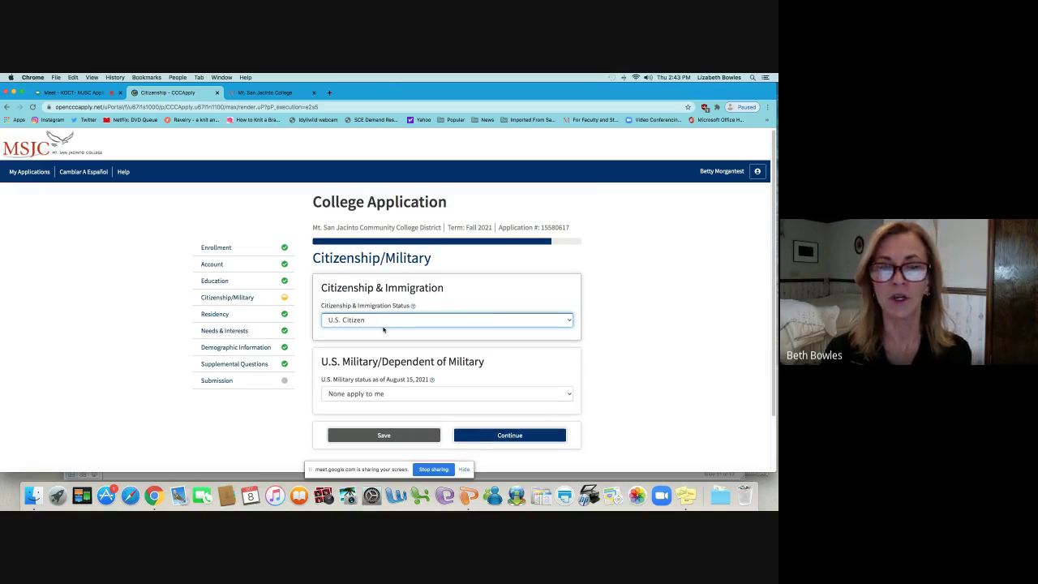
scroll(775, 311, down, 3)
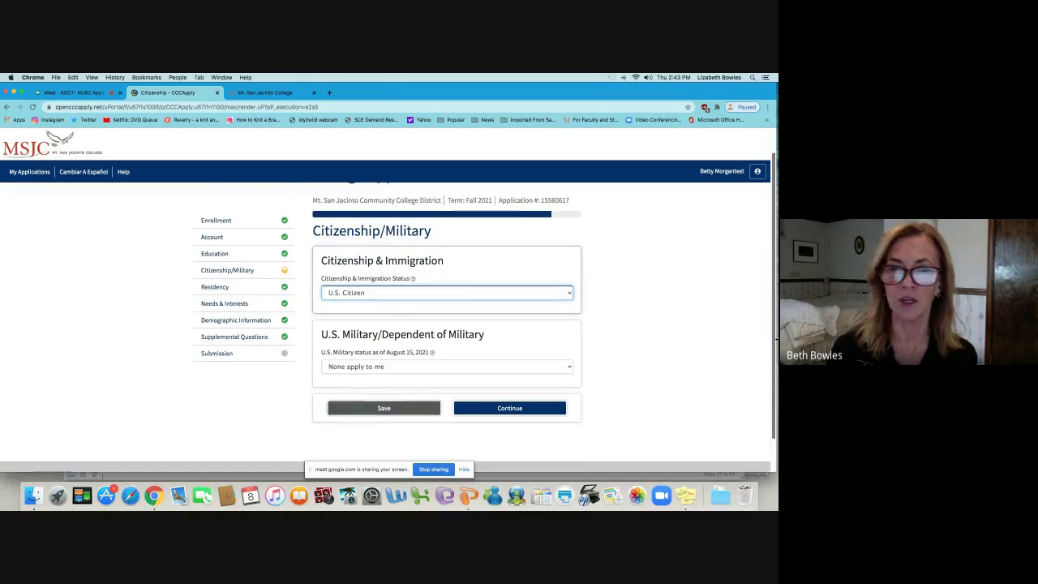
click(411, 326)
click(410, 321)
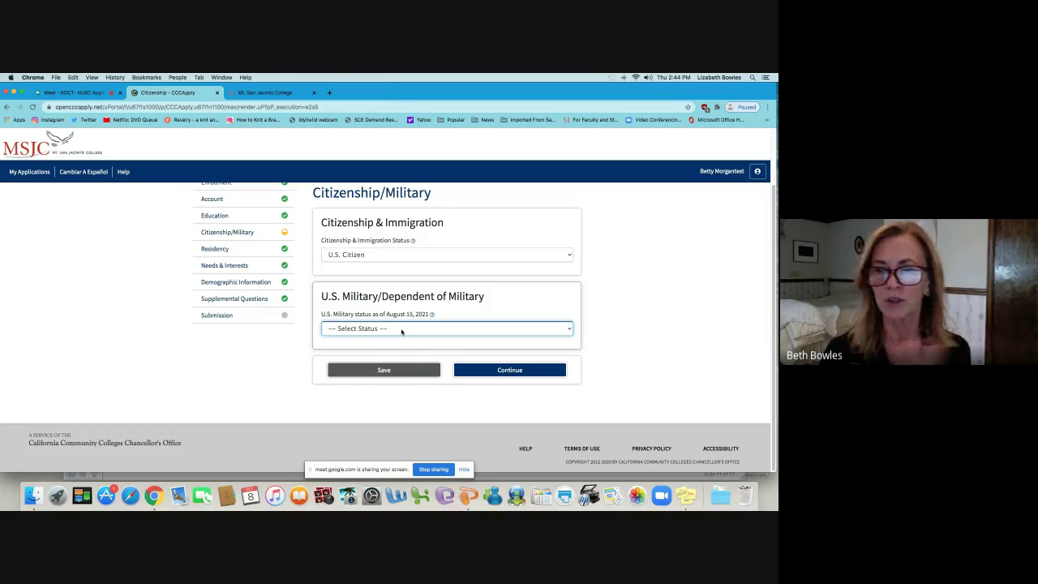
click(402, 328)
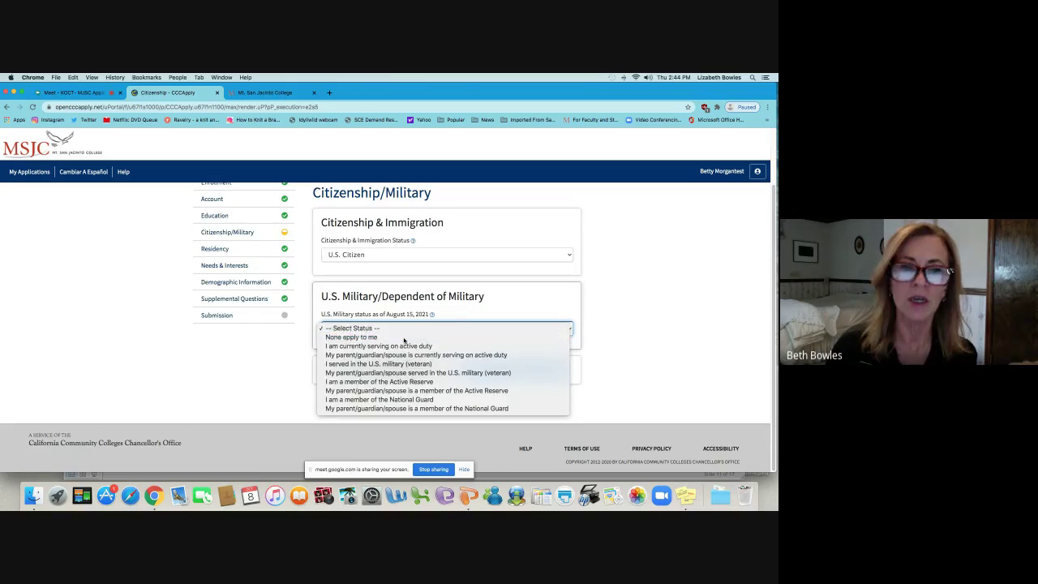
click(404, 337)
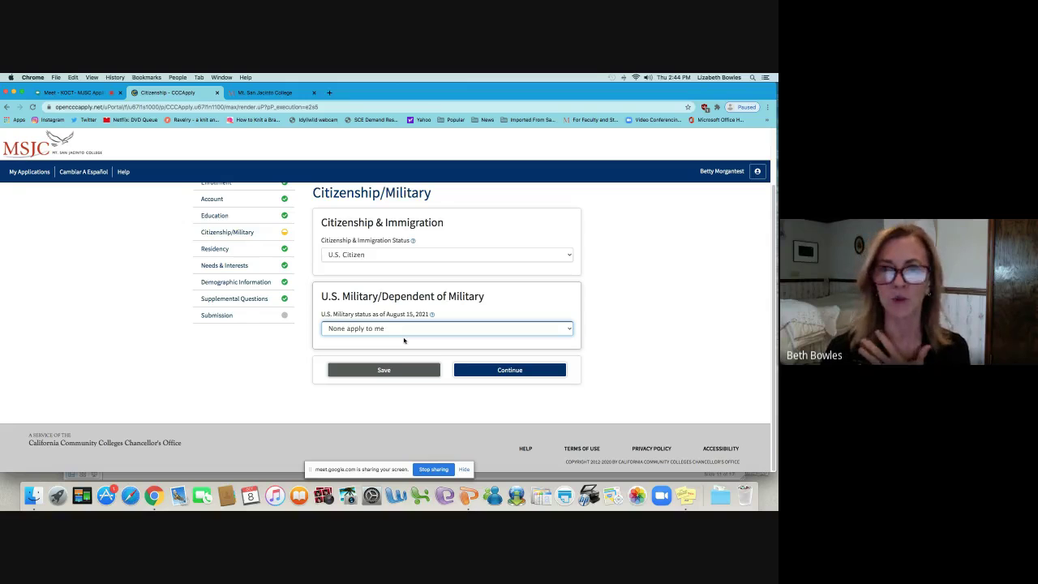
Step: Try the military status "My parent/guardian/spouse is currently serving on active duty" and view the choices for the member's State of Legal Residence
click(400, 334)
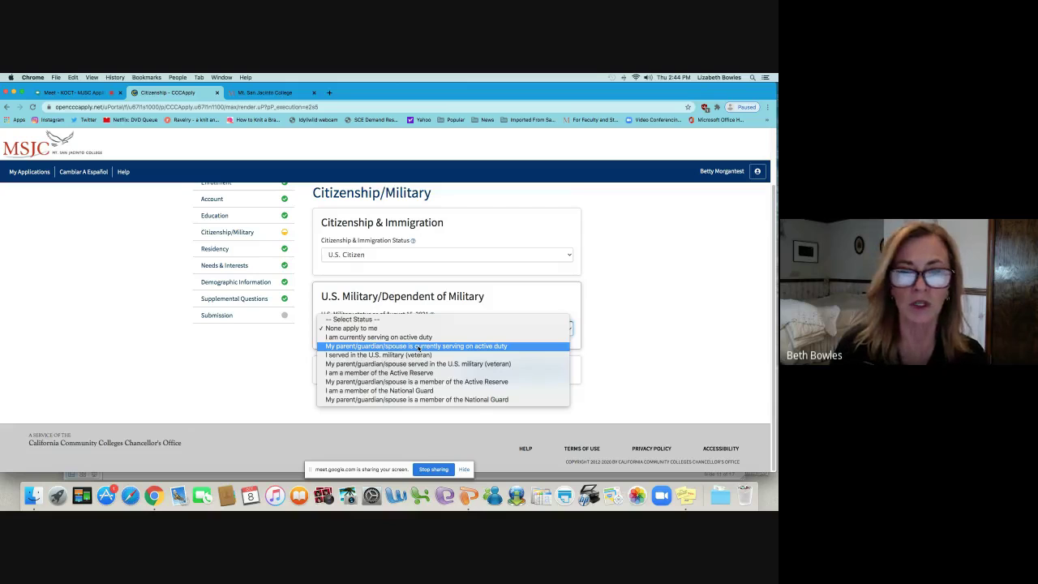
click(418, 346)
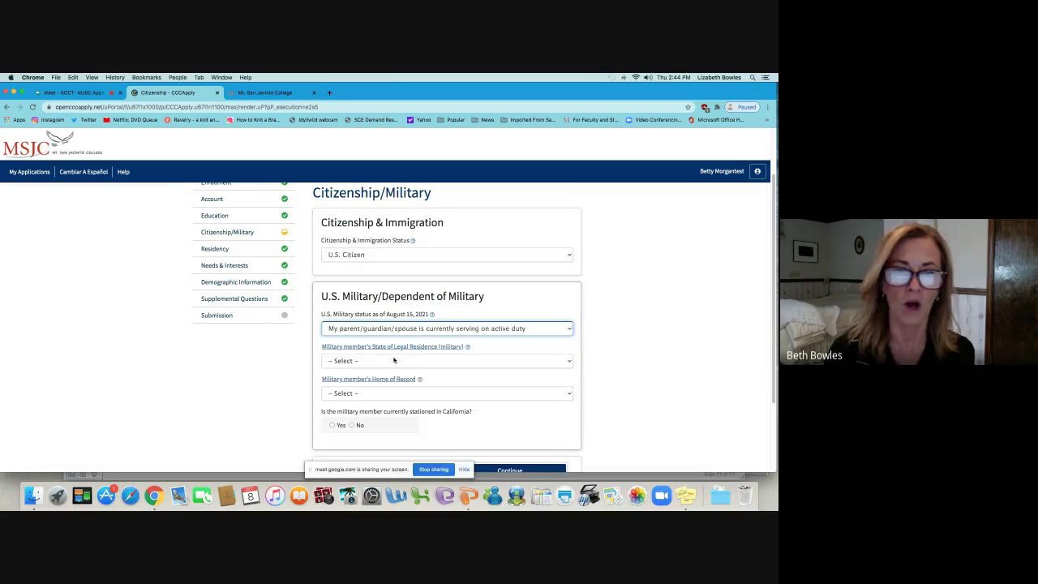
click(394, 360)
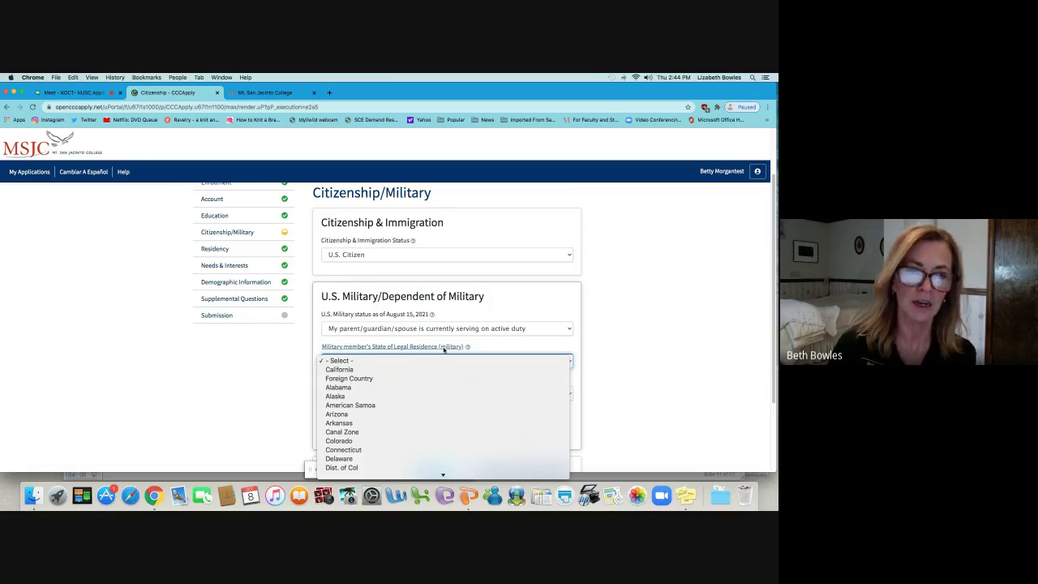
click(757, 341)
scroll(775, 352, down, 1)
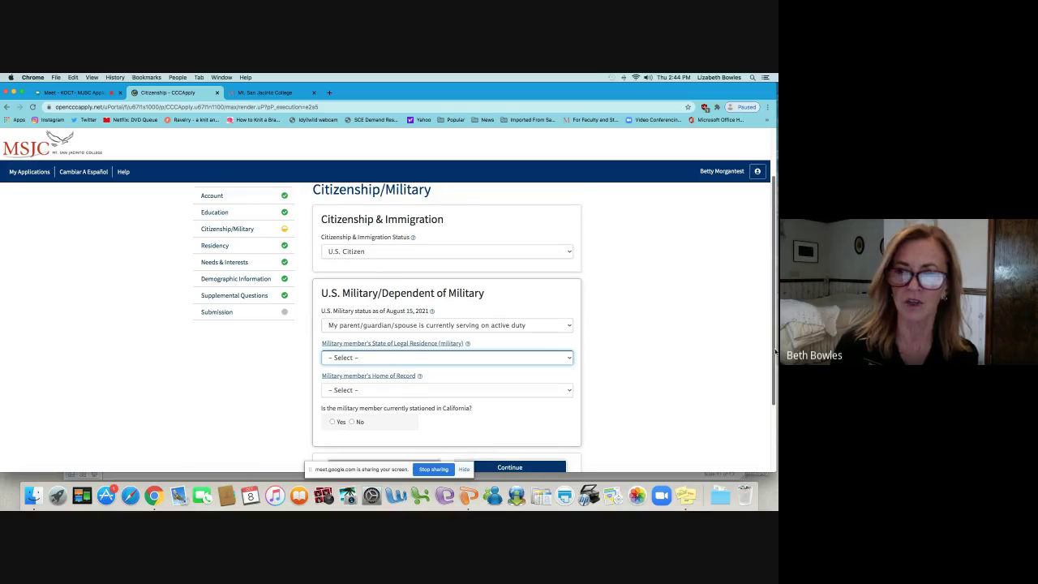
scroll(776, 352, down, 3)
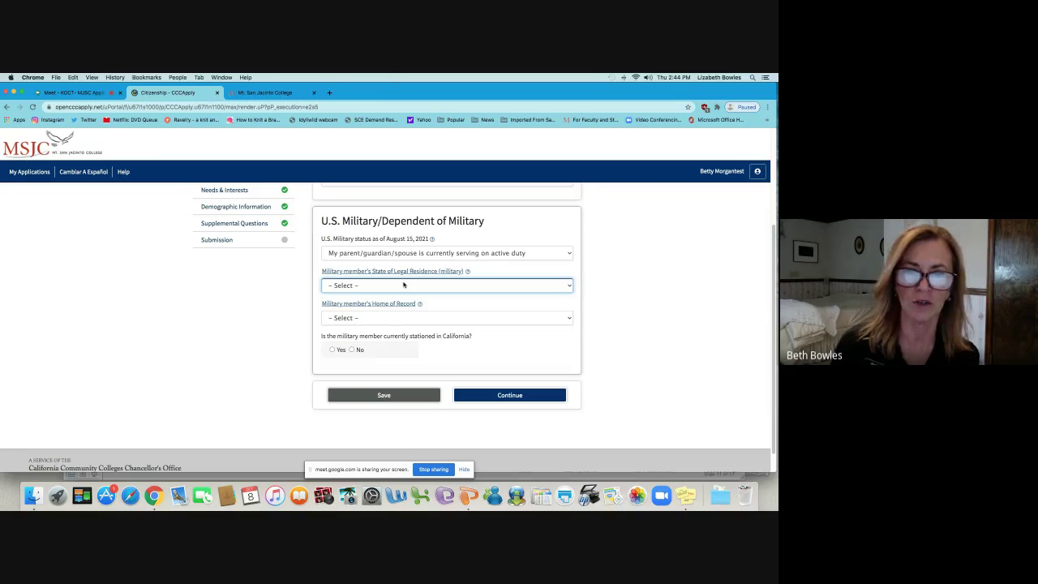
Step: Set the military status back to "None apply to me" and continue to the Residency section
click(425, 254)
click(390, 235)
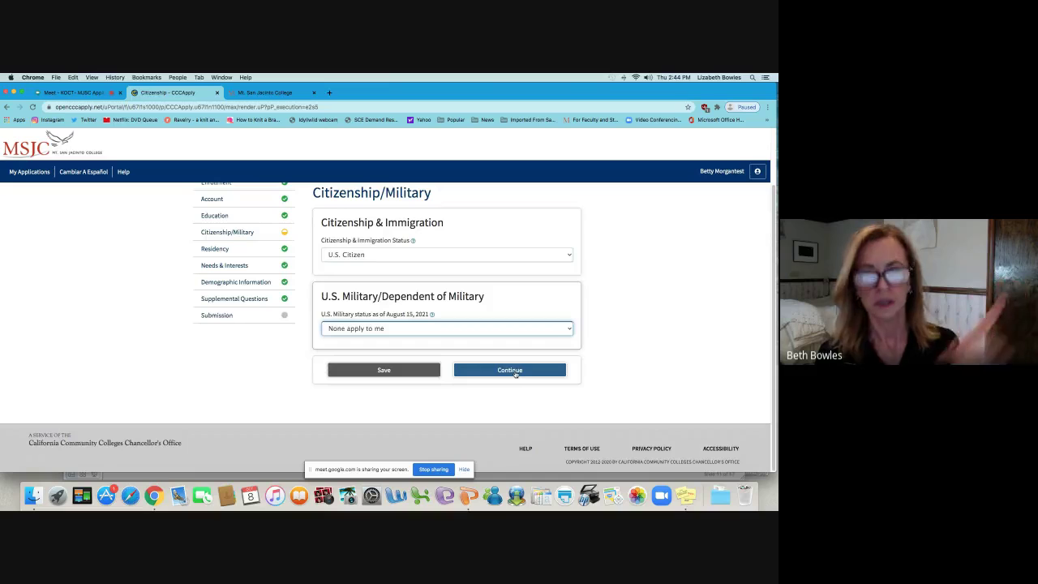
click(516, 373)
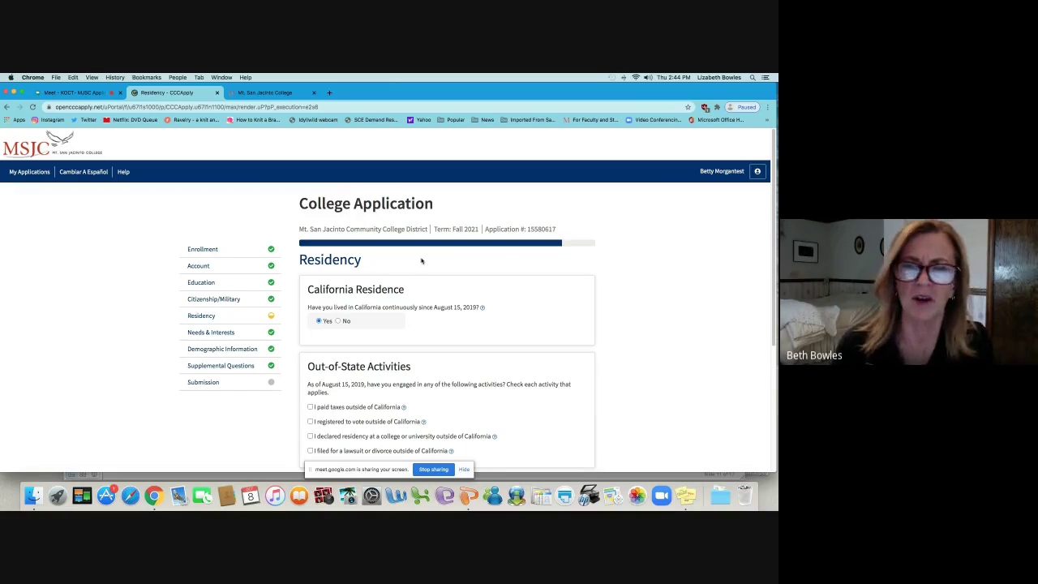
Step: Answer Yes to living in California continuously since August 15, 2019 and Yes to having been in court-ordered foster care
click(318, 321)
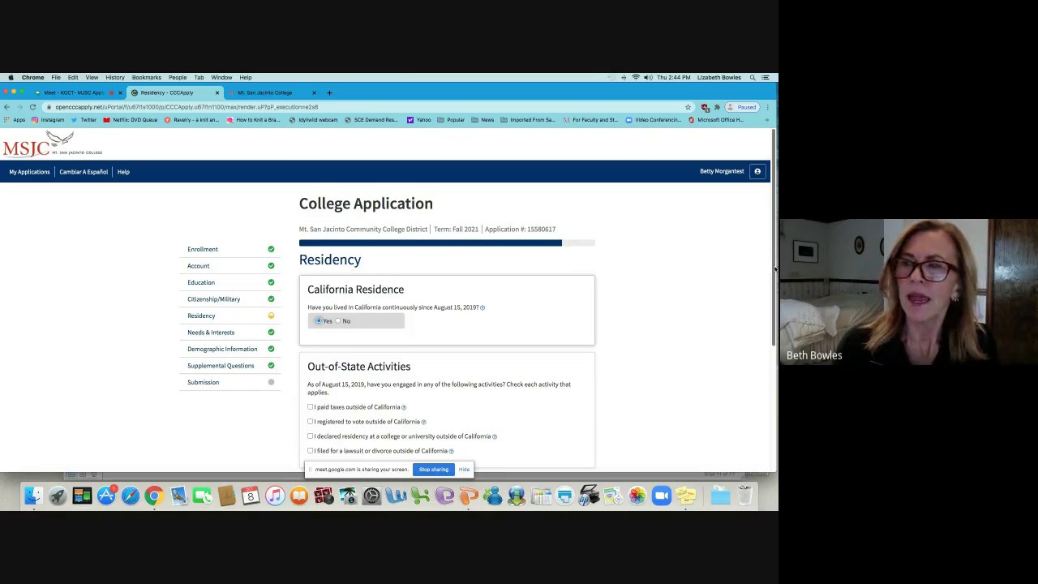
scroll(358, 310, down, 3)
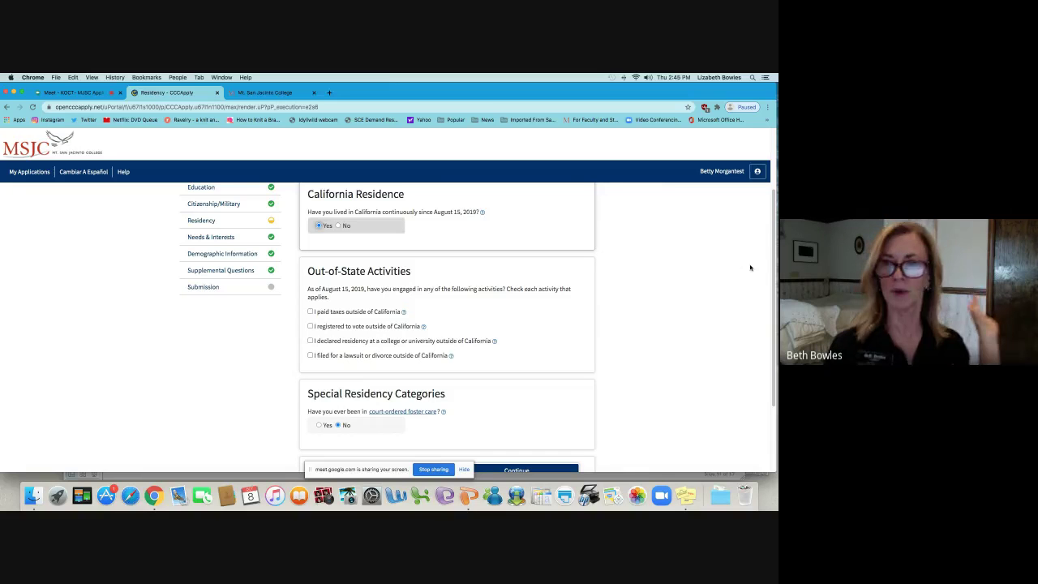
drag(775, 261, 776, 316)
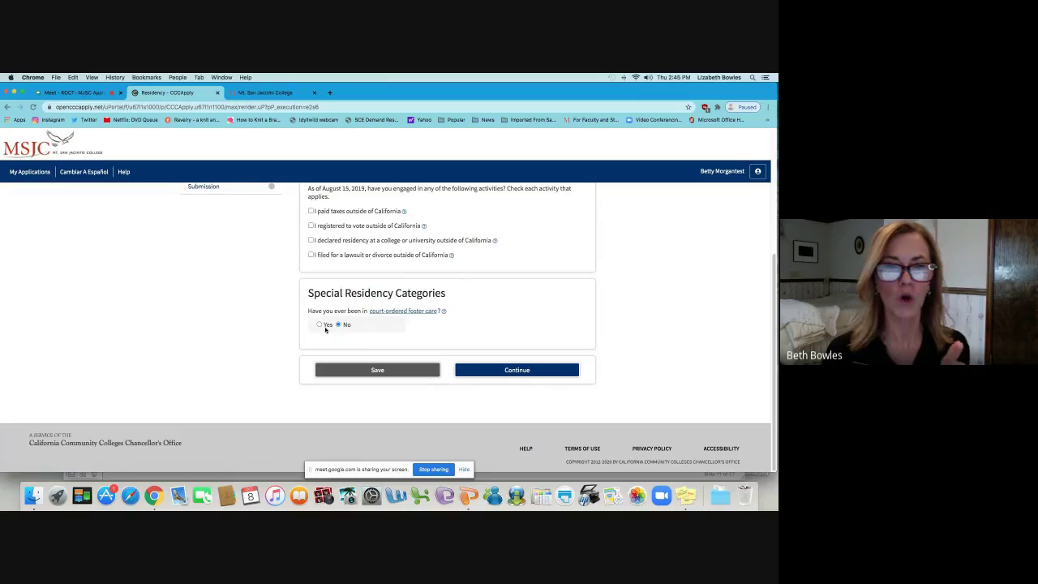
click(319, 325)
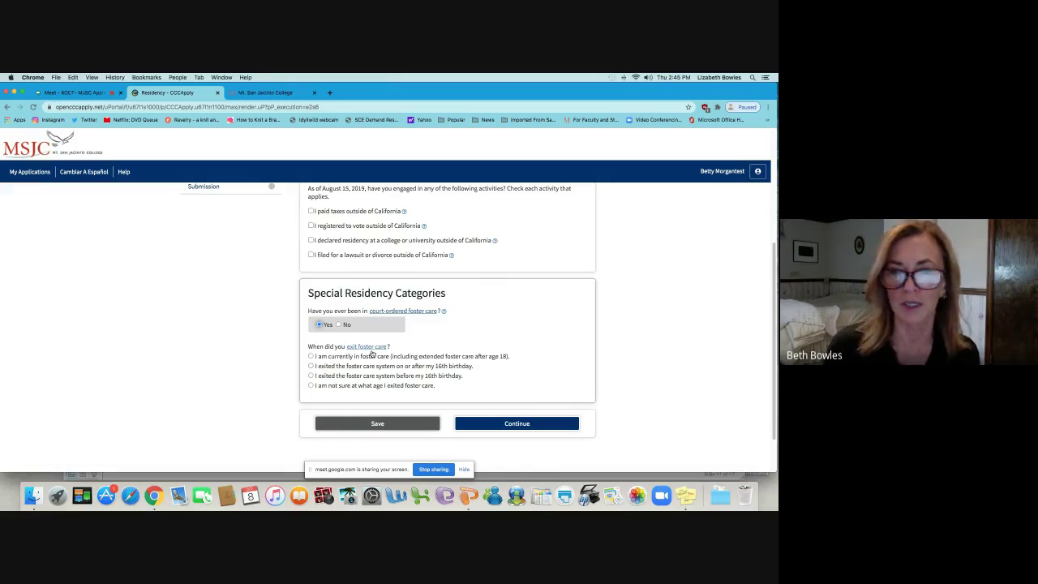
Step: Answer No to having been in court-ordered foster care and continue to the Needs & Interests section
click(339, 324)
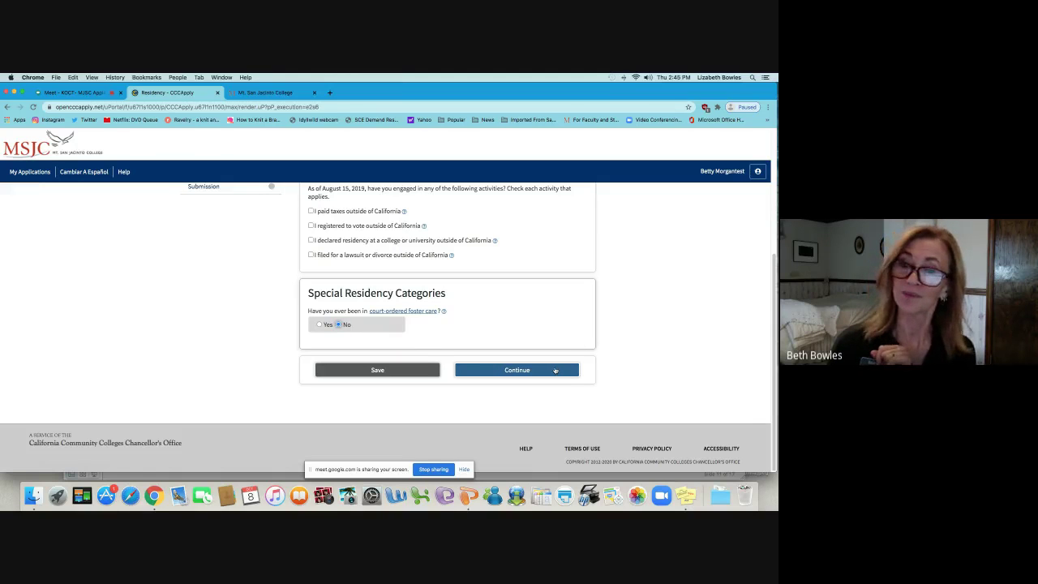
click(556, 370)
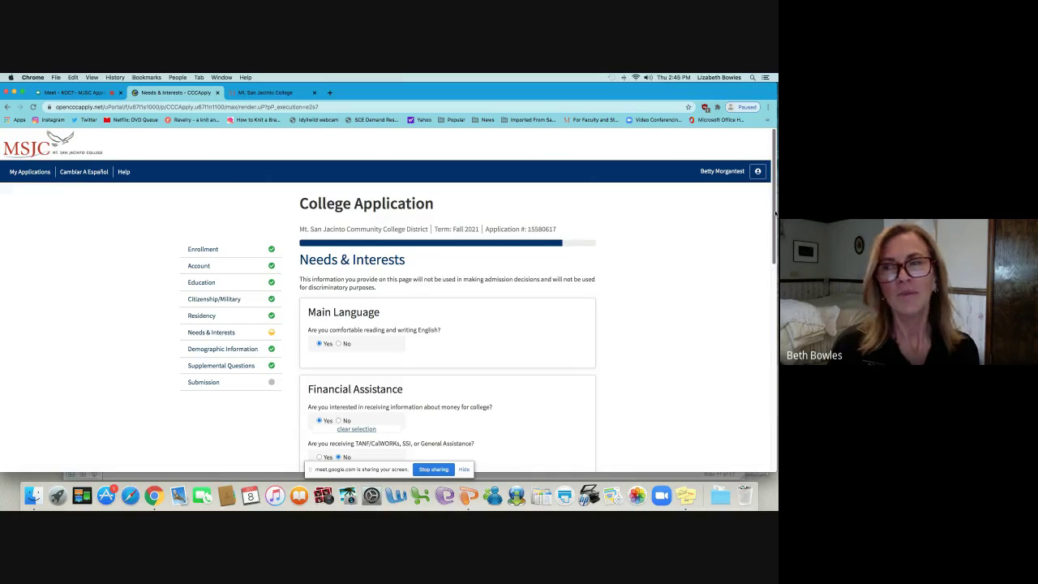
Step: Answer Yes to being comfortable reading and writing English and Yes to receiving information about money for college
drag(774, 213, 776, 252)
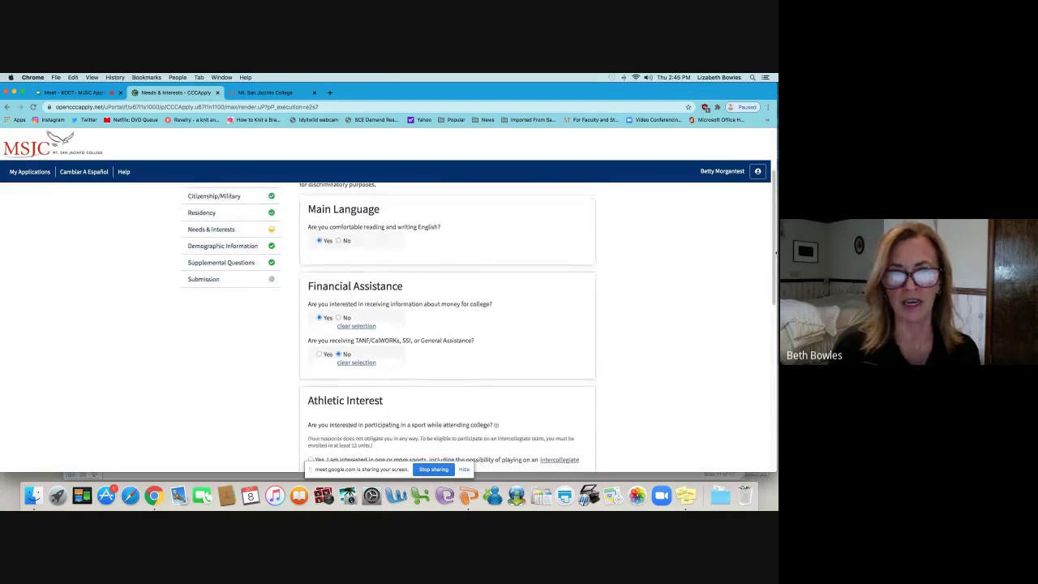
click(340, 241)
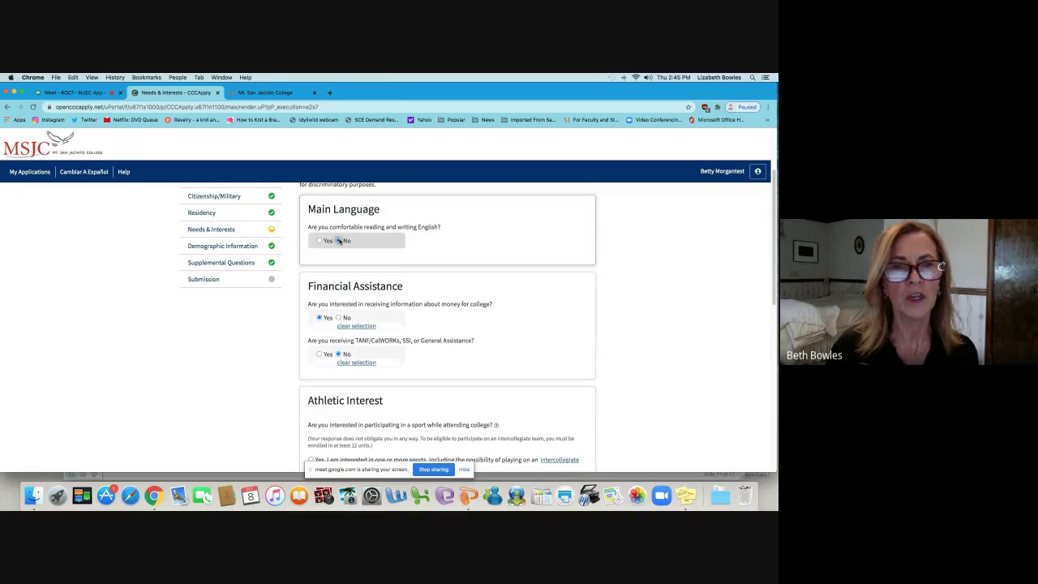
click(319, 241)
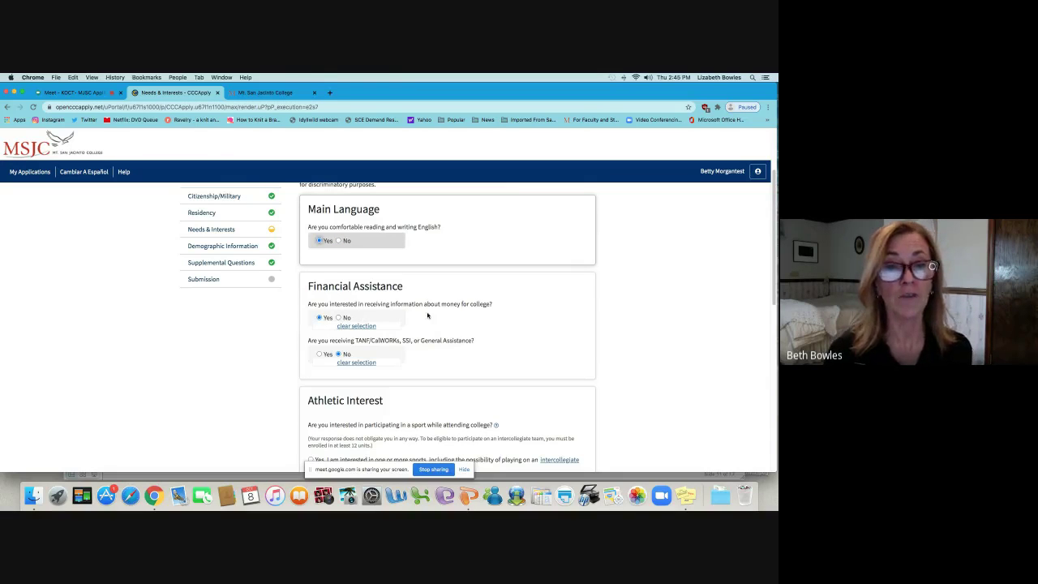
click(320, 319)
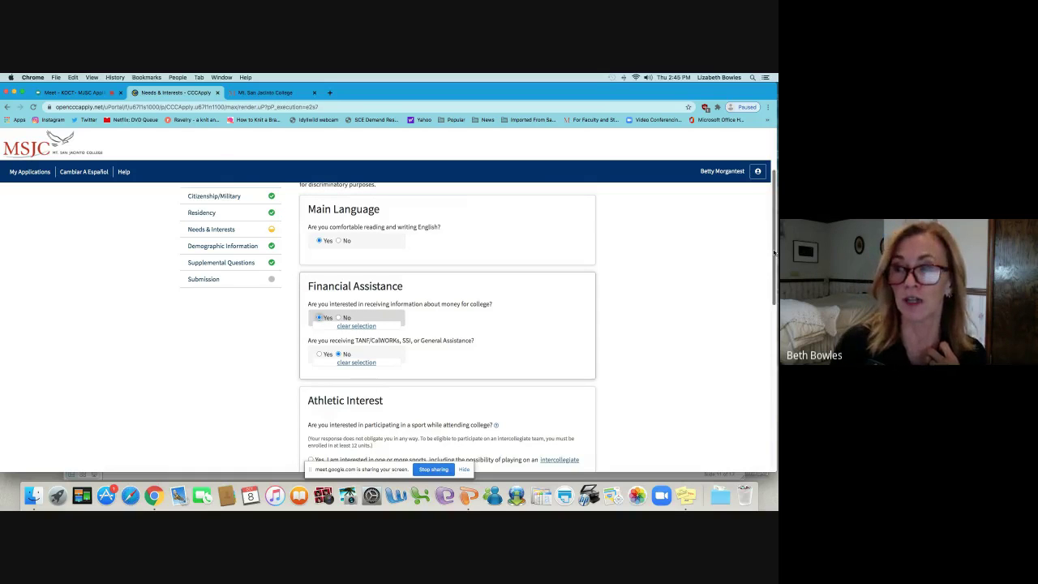
Step: Answer No to receiving TANF/CalWORKs, SSI, or General Assistance
drag(775, 254, 774, 302)
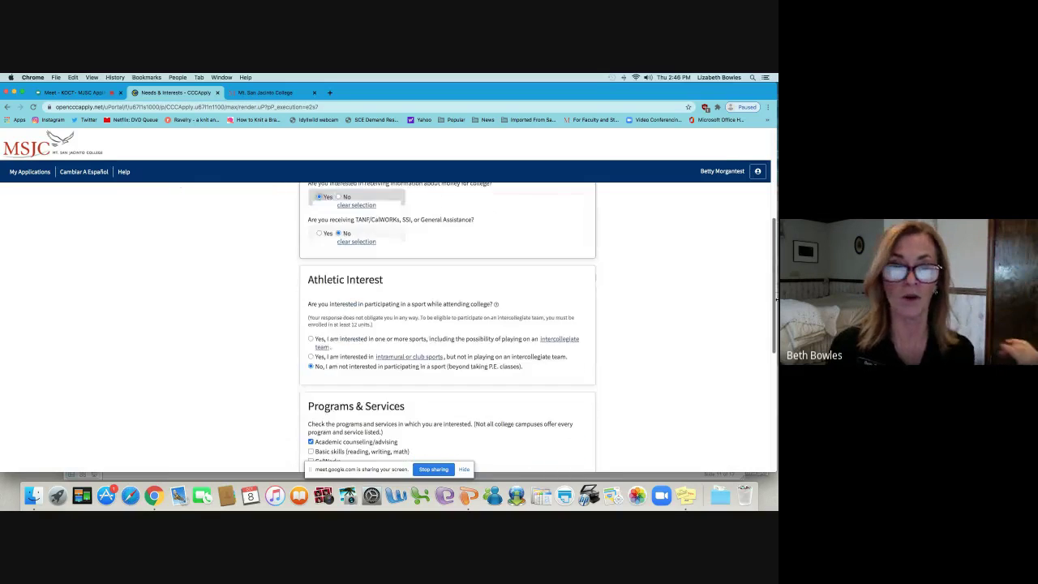
click(320, 233)
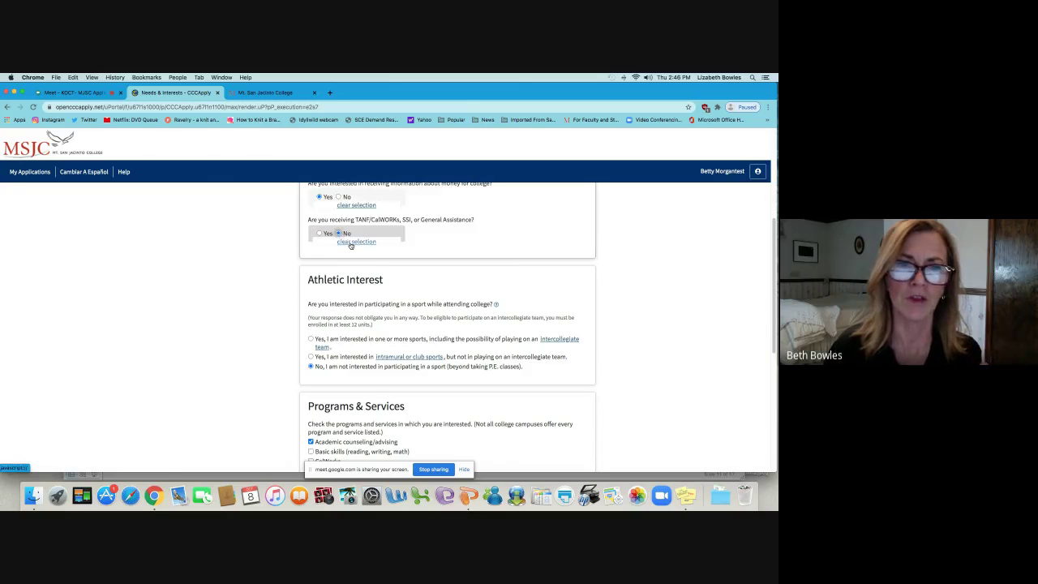
click(350, 242)
click(319, 234)
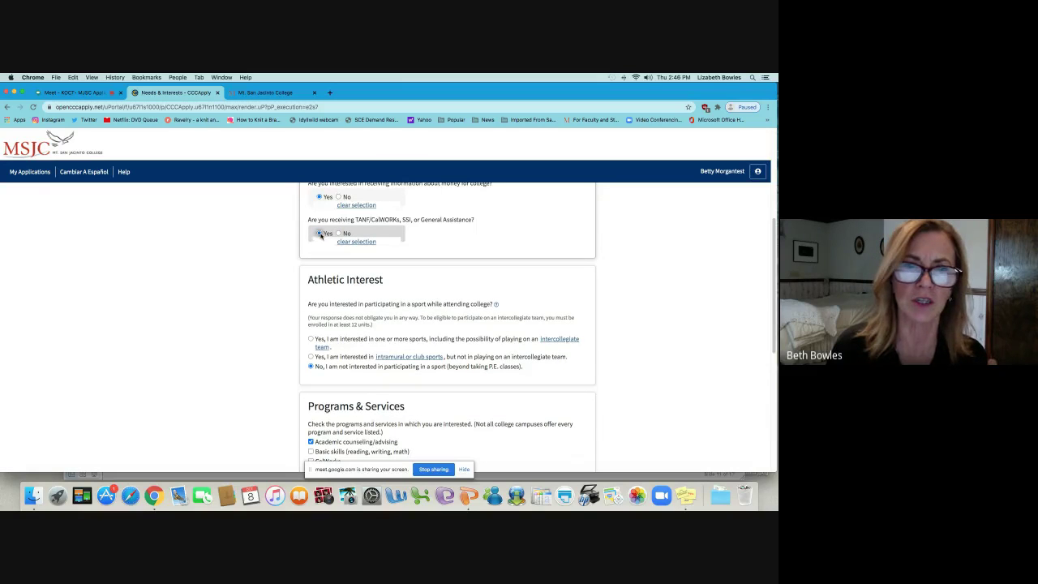
click(339, 234)
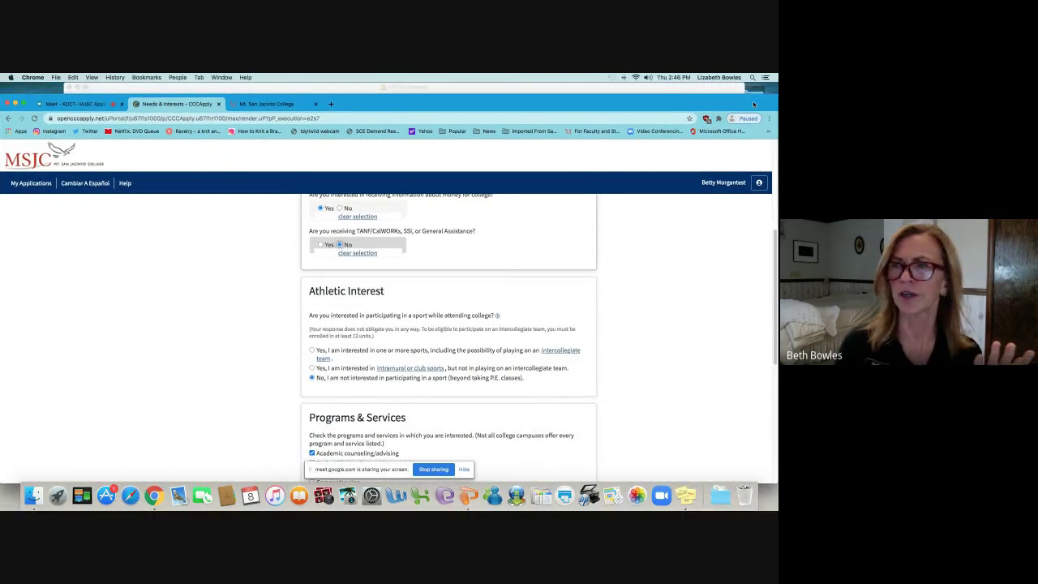
Step: Select DSPS - Disabled Student Programs and Services under Programs & Services, and keep Tutoring services selected
drag(772, 224, 659, 276)
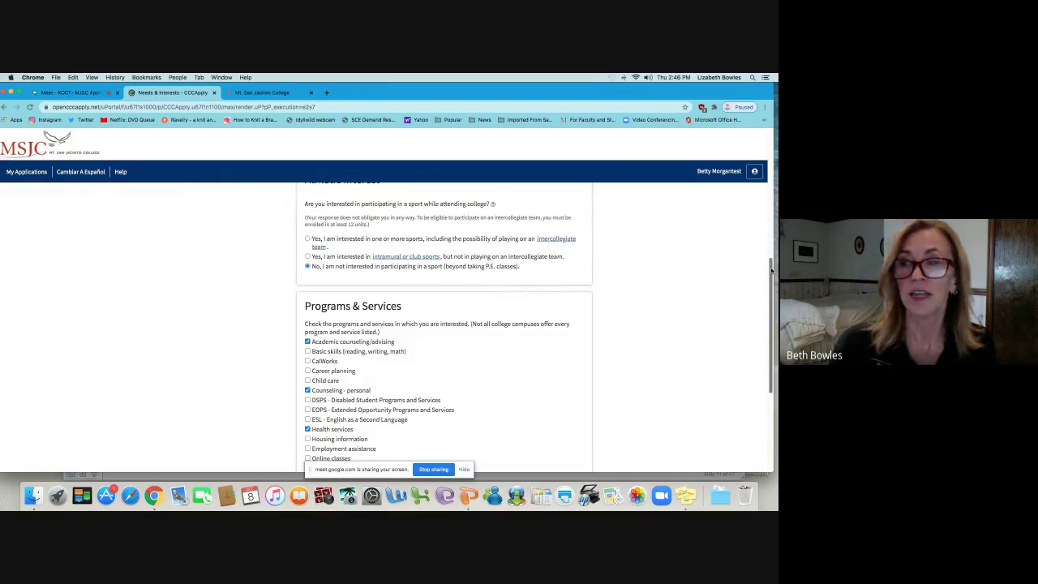
drag(770, 269, 770, 266)
scroll(770, 266, up, 1)
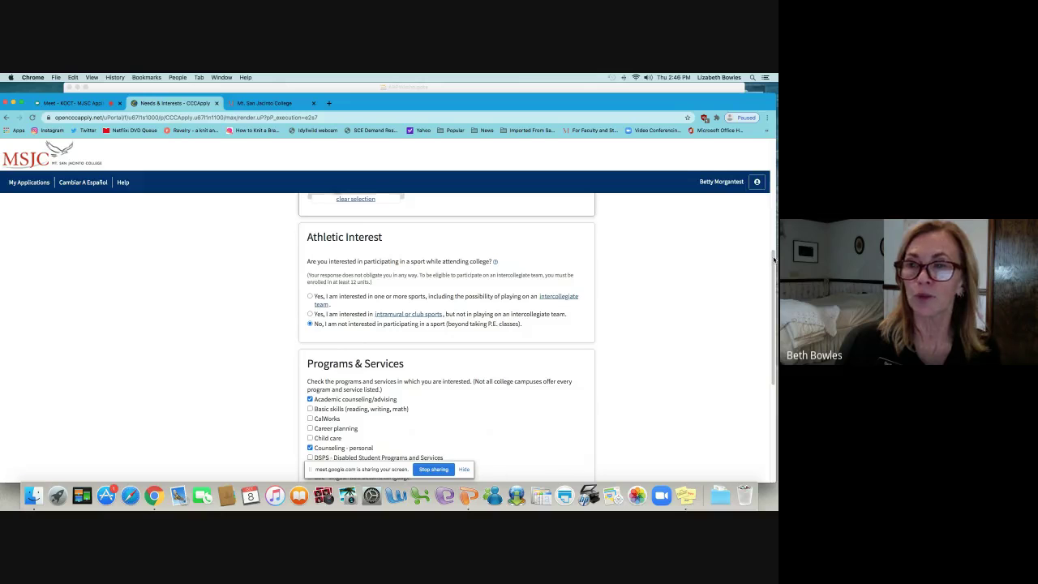
drag(773, 251, 776, 300)
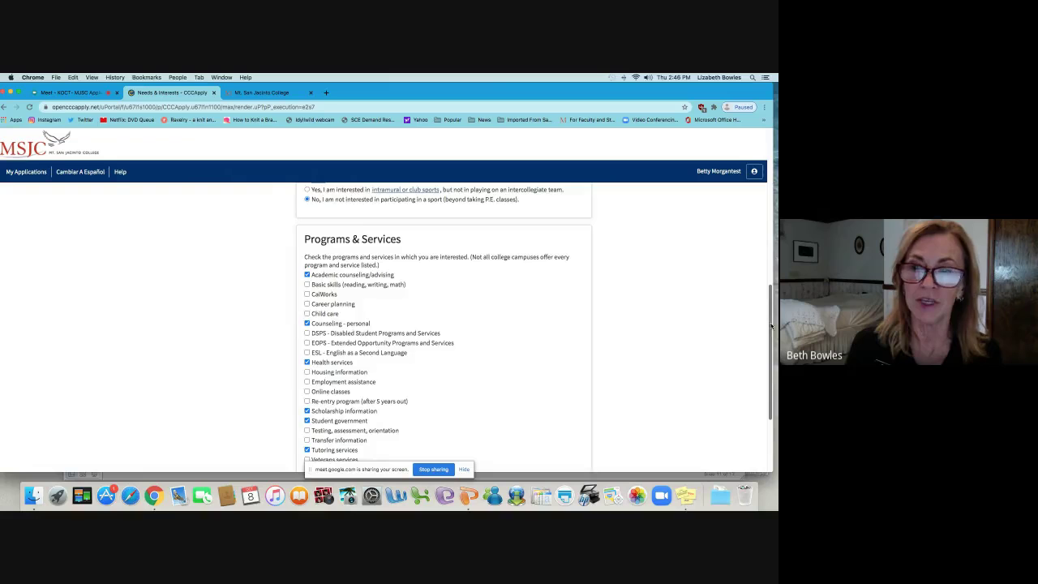
drag(773, 326, 774, 346)
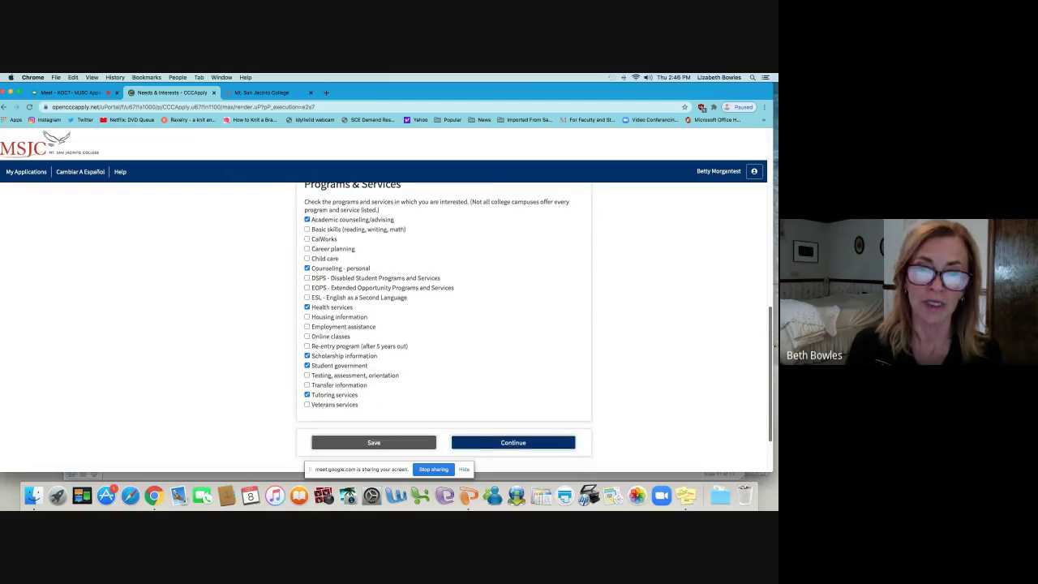
click(306, 279)
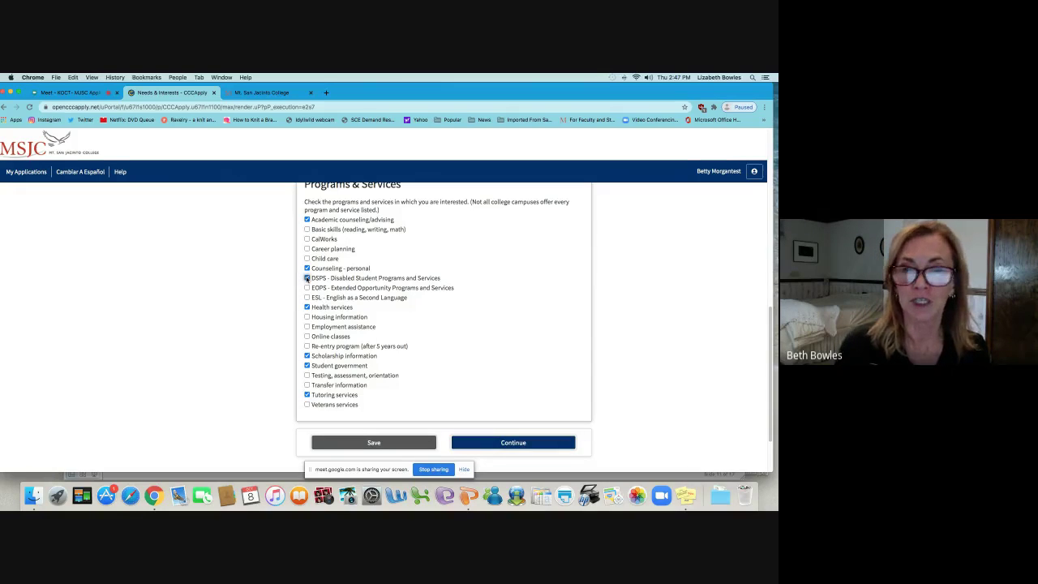
click(307, 394)
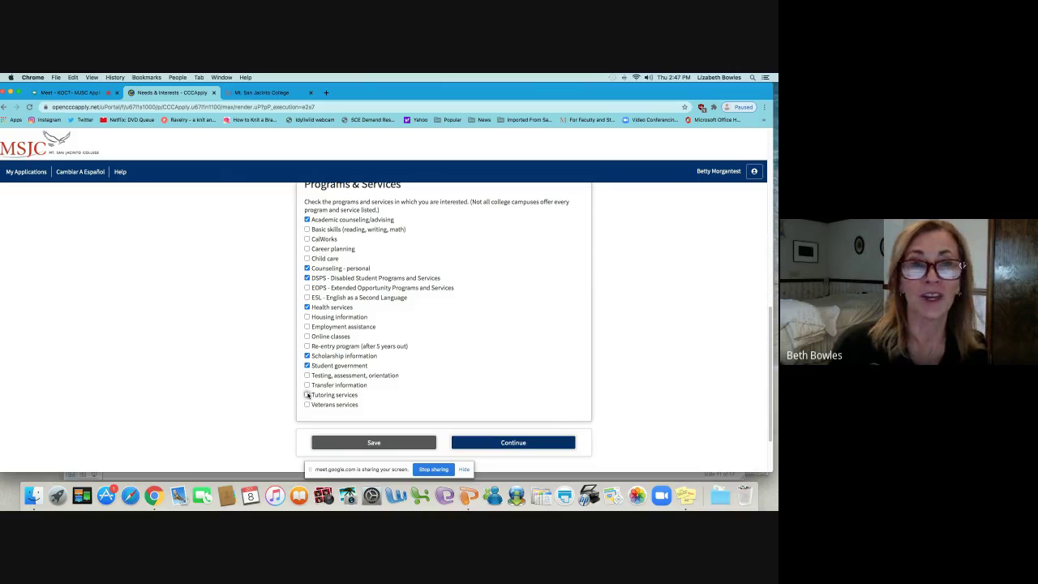
triple_click(307, 394)
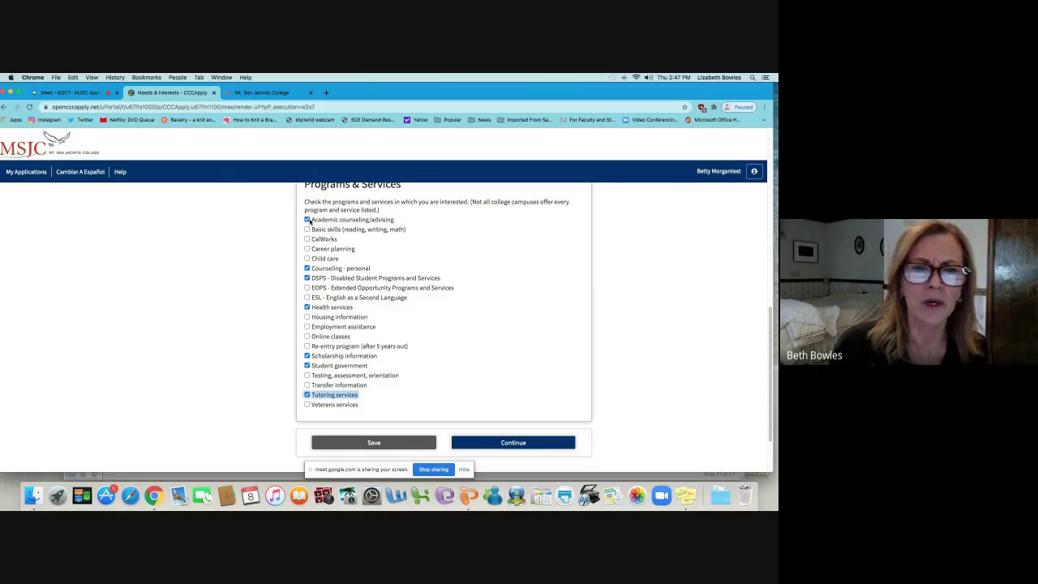
Step: Deselect Counseling - personal and Student government, keep Academic counseling/advising selected, and continue to the Demographic Information section
click(309, 220)
click(308, 269)
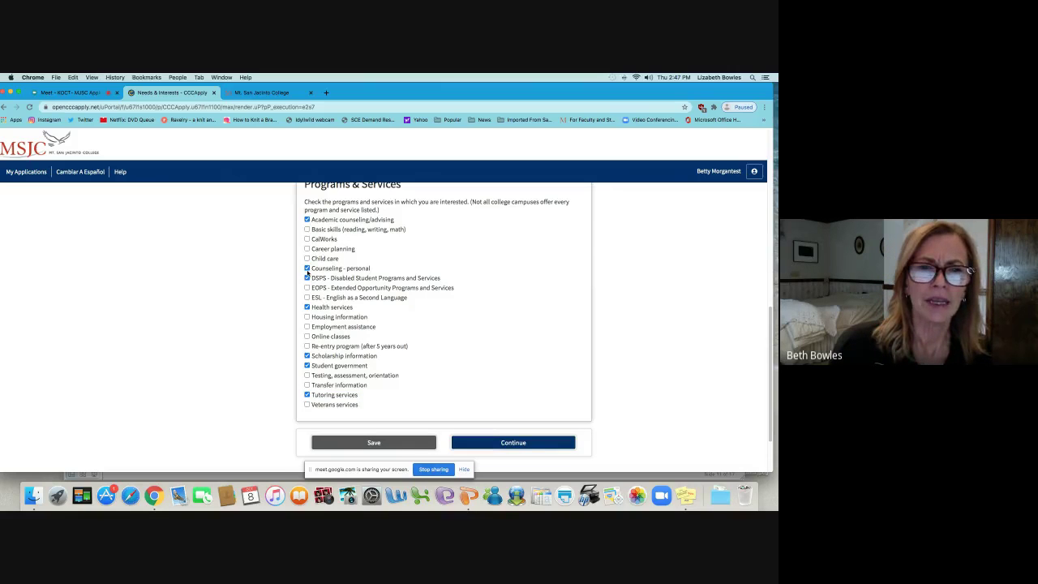
click(307, 268)
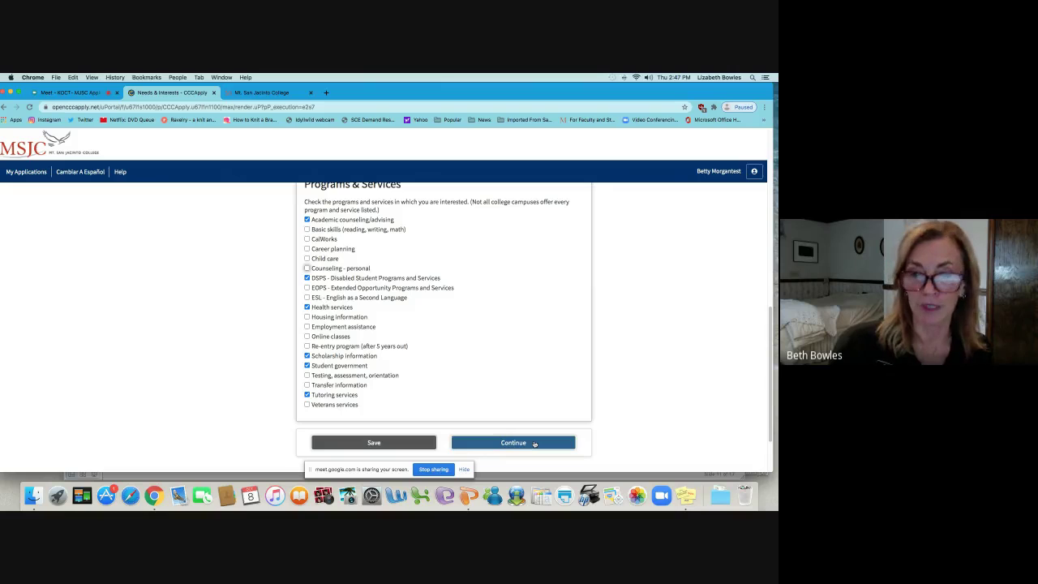
click(308, 366)
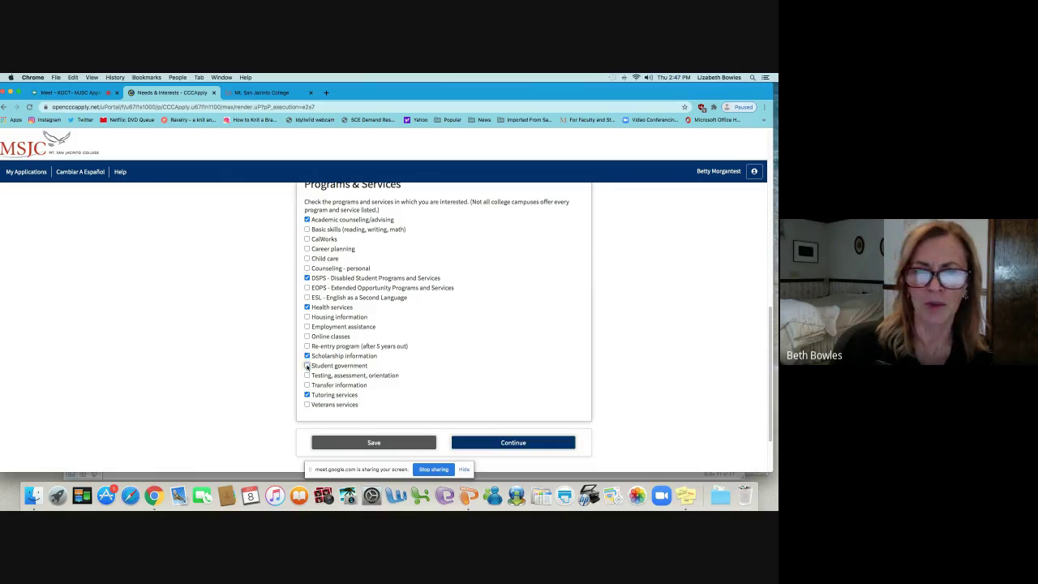
click(512, 443)
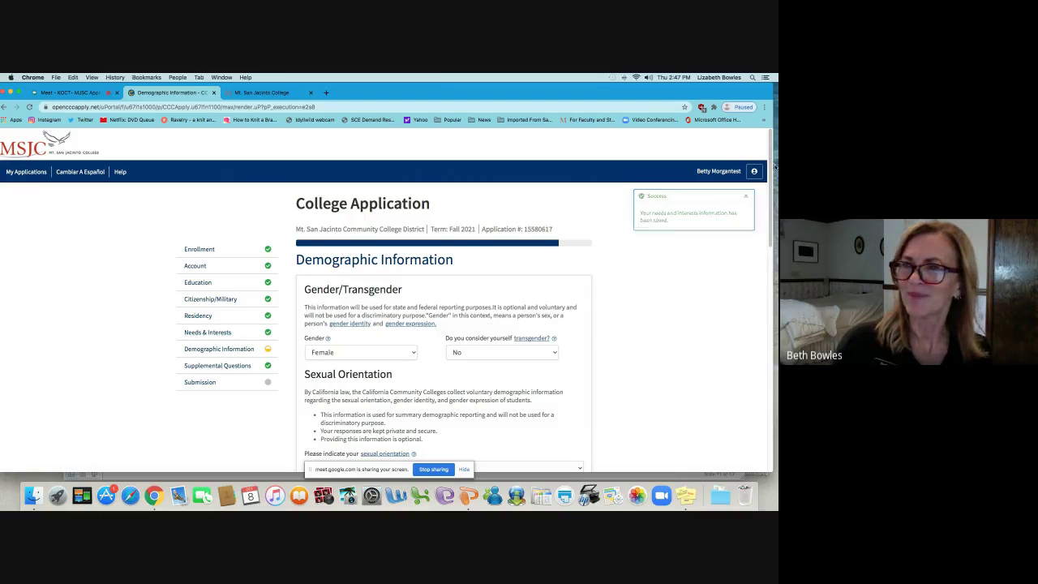
Step: Review the gender choices in the Demographic Information section and select Female
drag(771, 168, 774, 198)
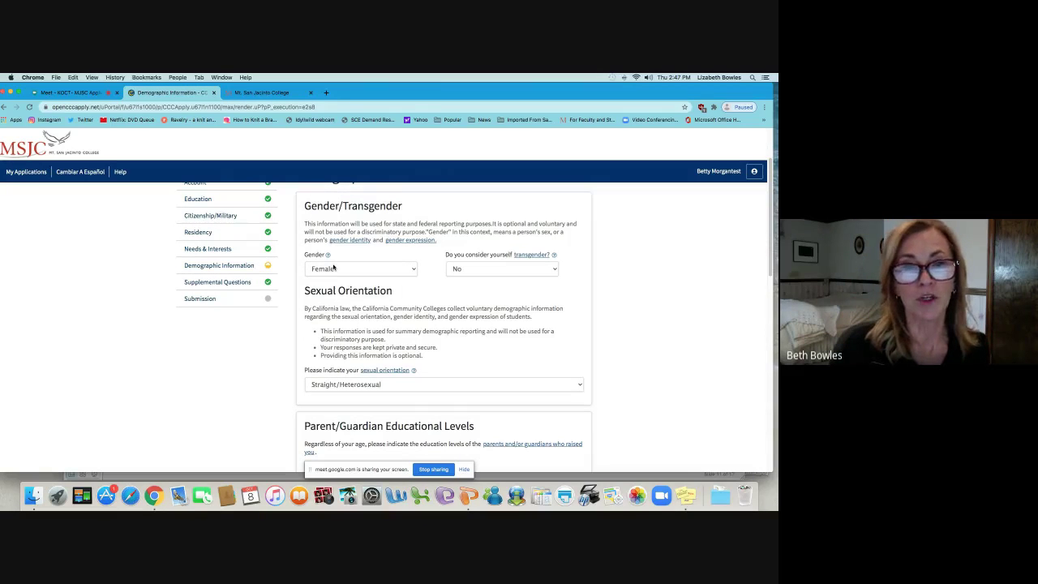
scroll(333, 268, down, 10)
scroll(349, 292, up, 15)
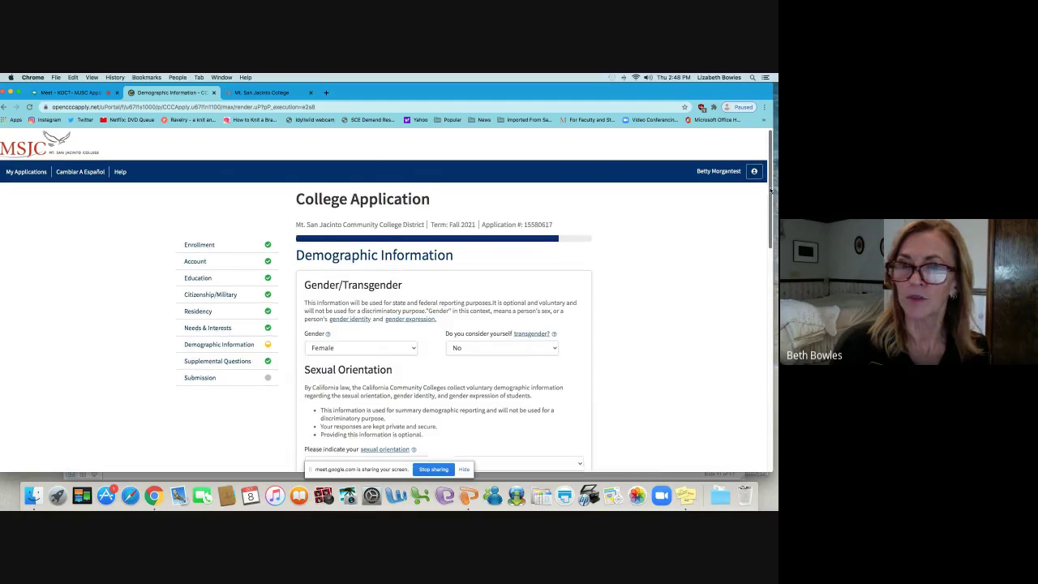
scroll(376, 324, down, 1)
click(375, 330)
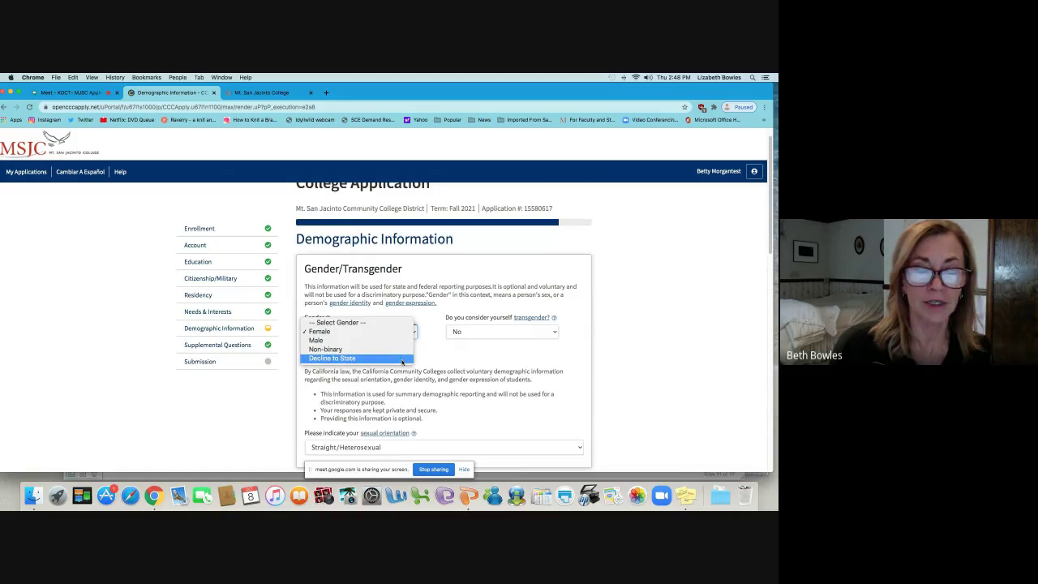
click(385, 330)
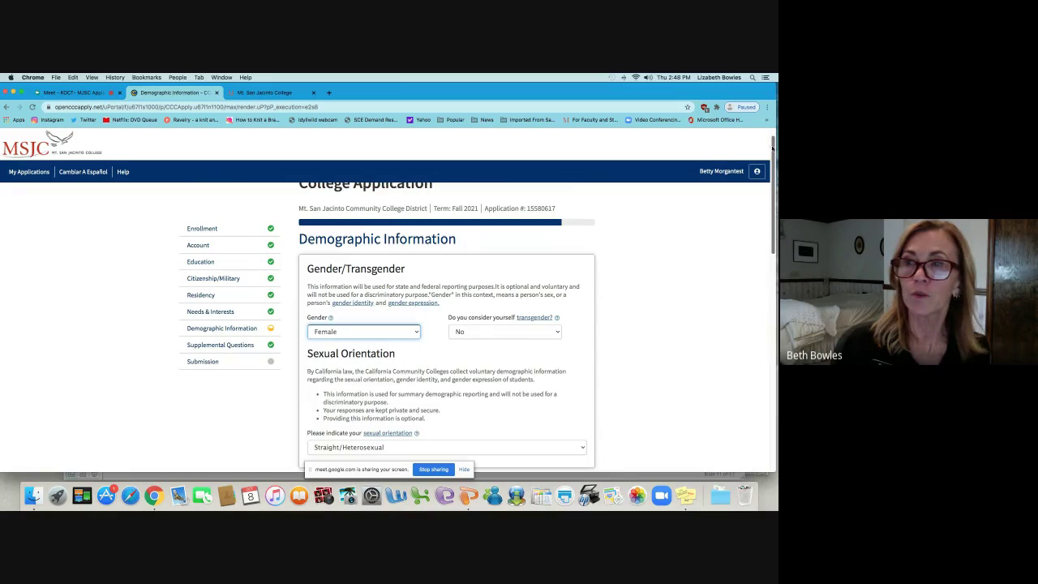
Step: Set the answer to the transgender question to No
scroll(773, 149, down, 2)
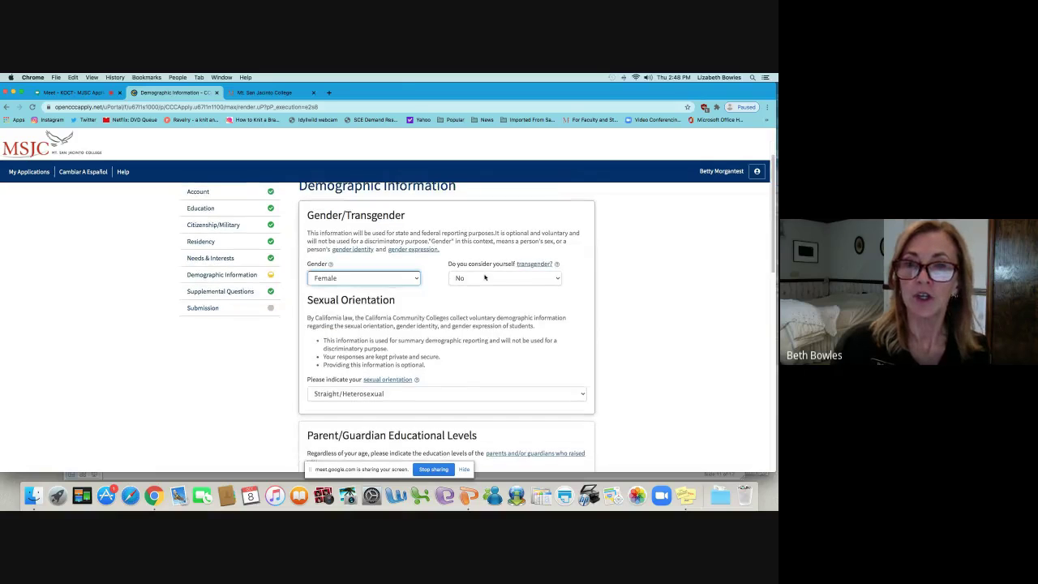
click(477, 278)
click(495, 260)
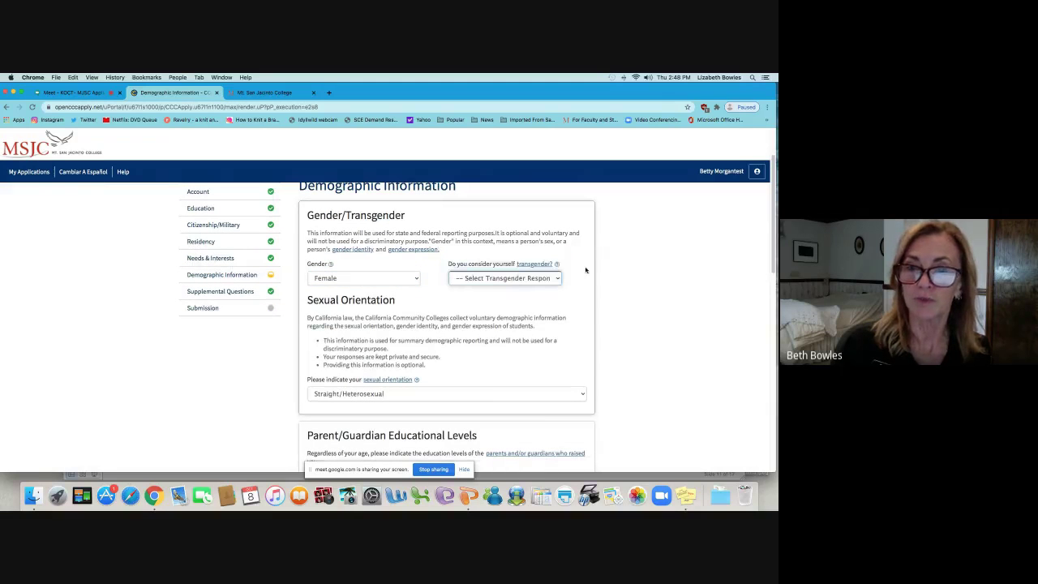
click(518, 282)
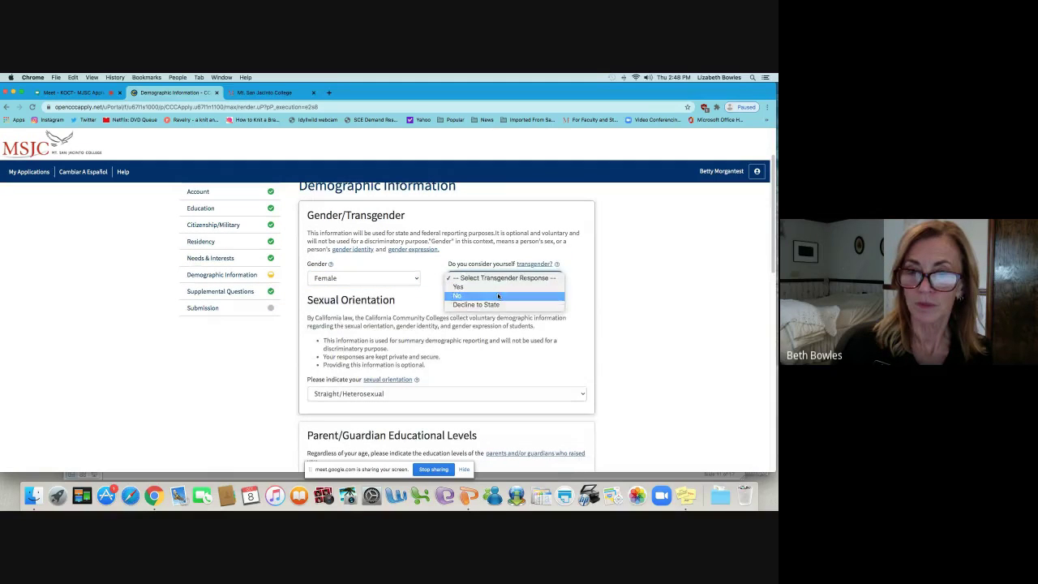
click(506, 293)
click(504, 278)
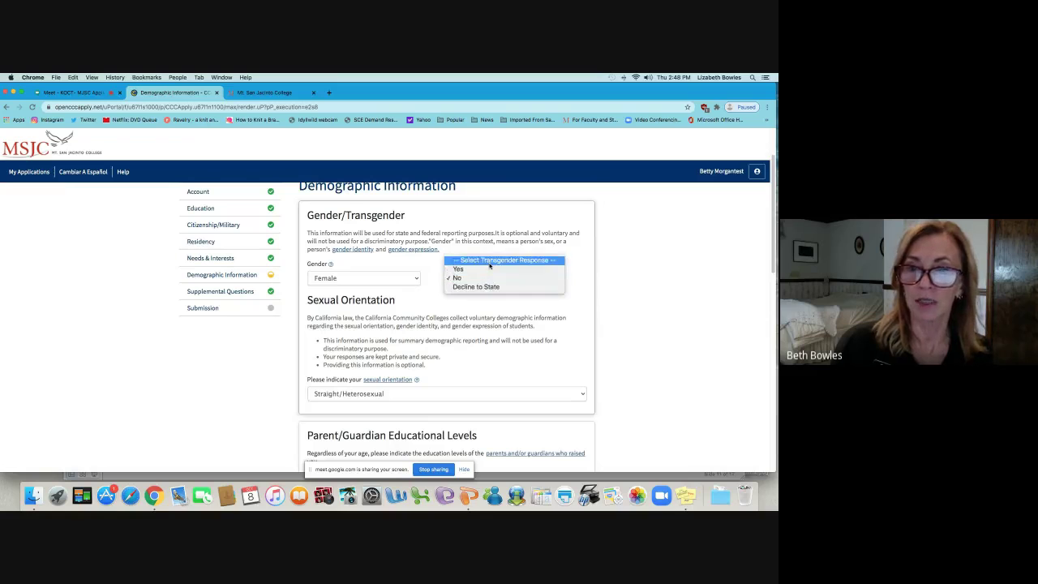
click(489, 263)
click(504, 279)
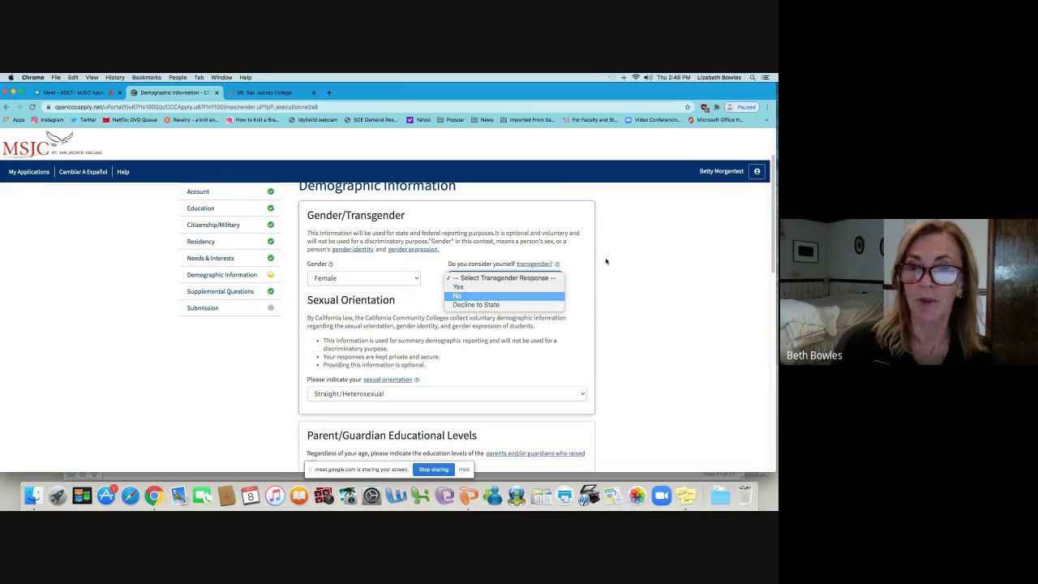
click(503, 296)
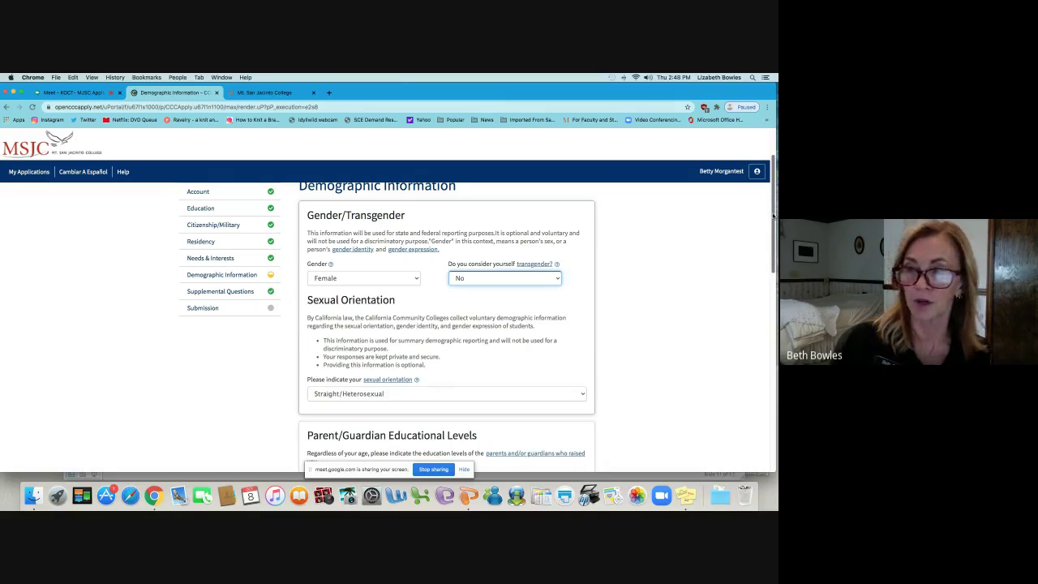
Step: Review the sexual orientation choices and select Straight/Heterosexual
scroll(773, 215, down, 3)
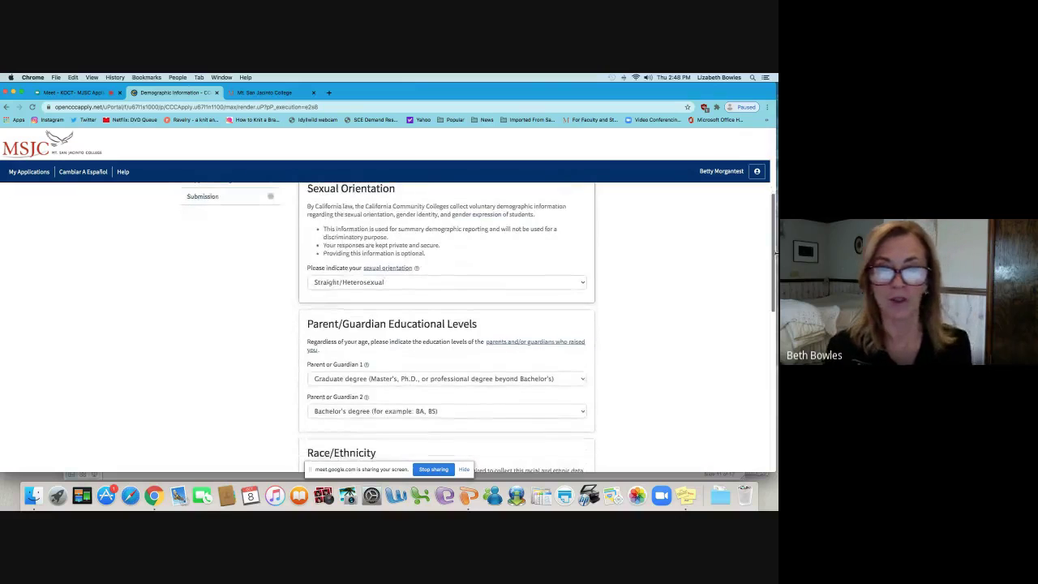
click(363, 281)
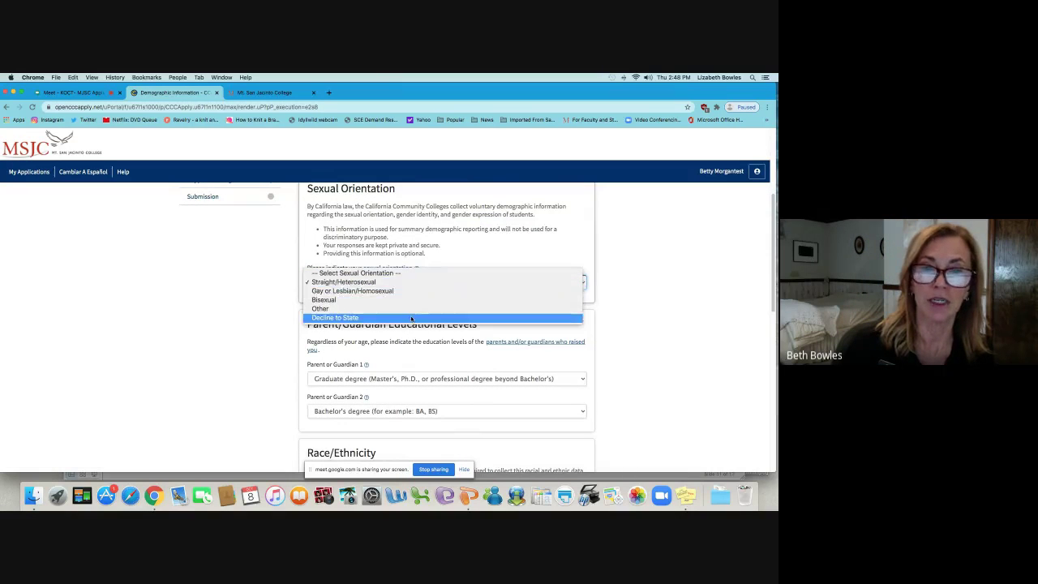
click(397, 282)
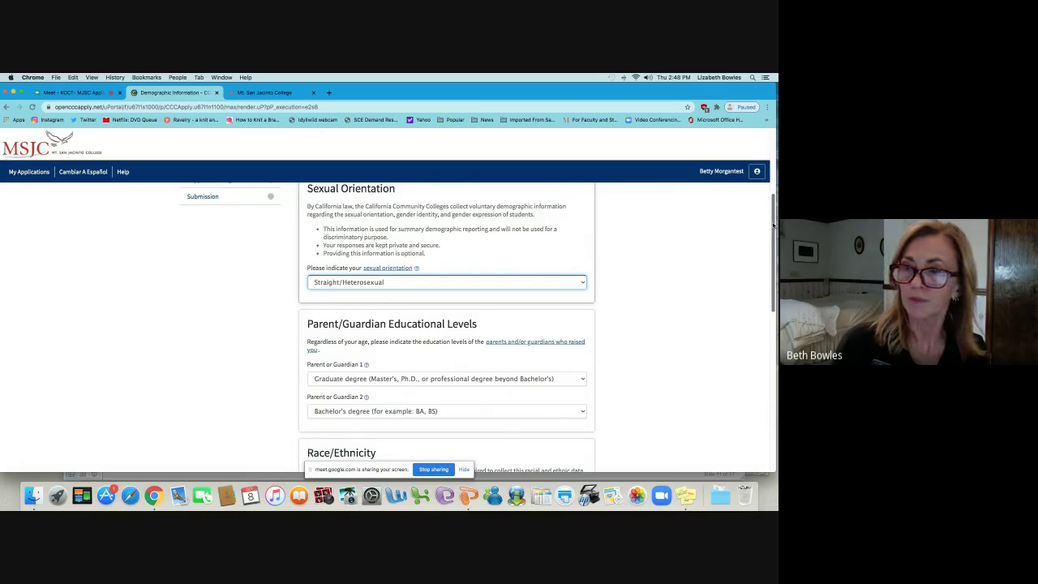
drag(768, 222, 776, 273)
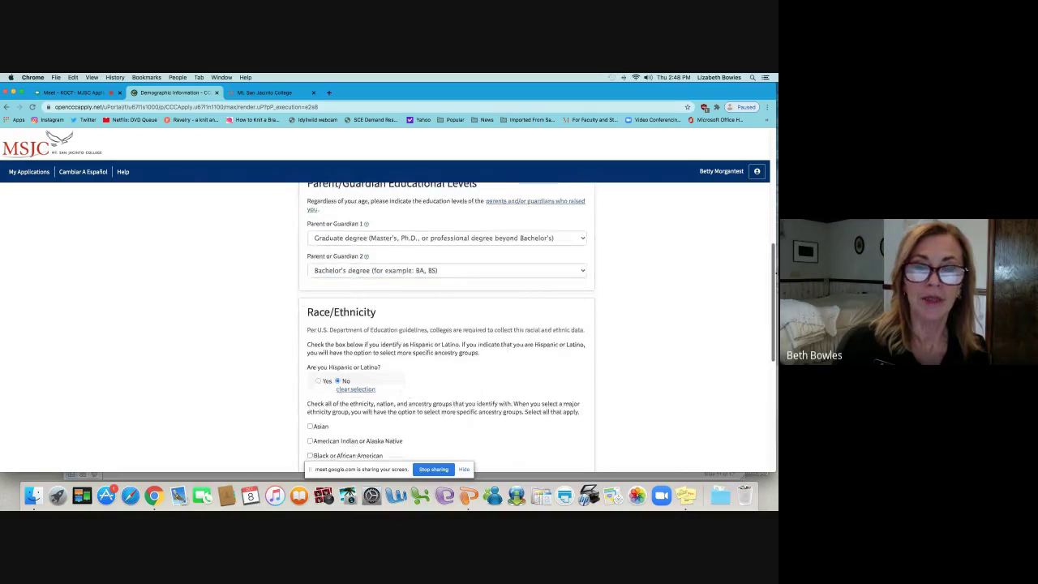
Step: Reset the education levels of both Parent or Guardian 1 and Parent or Guardian 2 to "-- Select Education Level --"
click(354, 239)
click(362, 288)
click(362, 270)
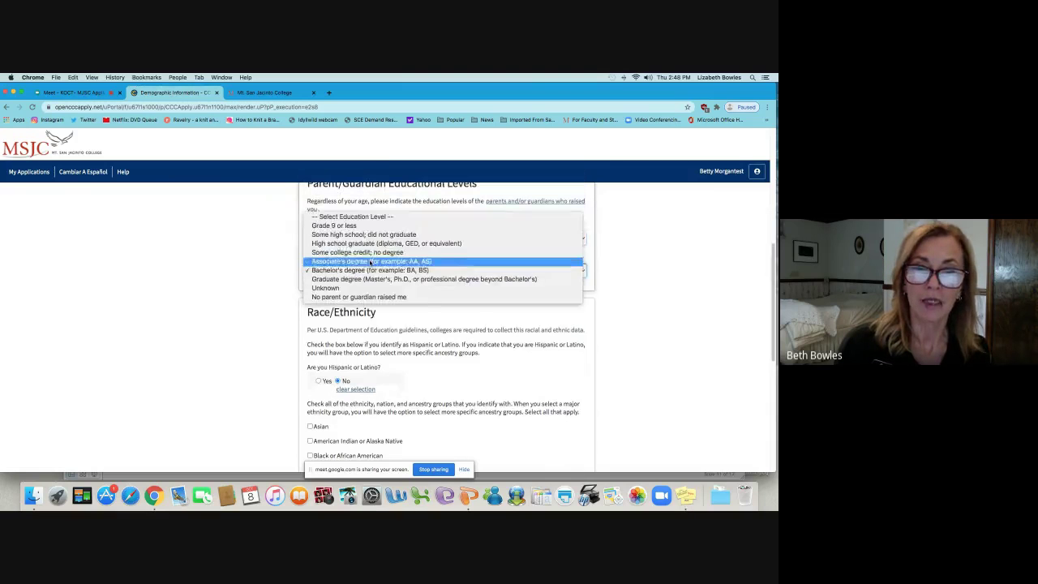
click(365, 221)
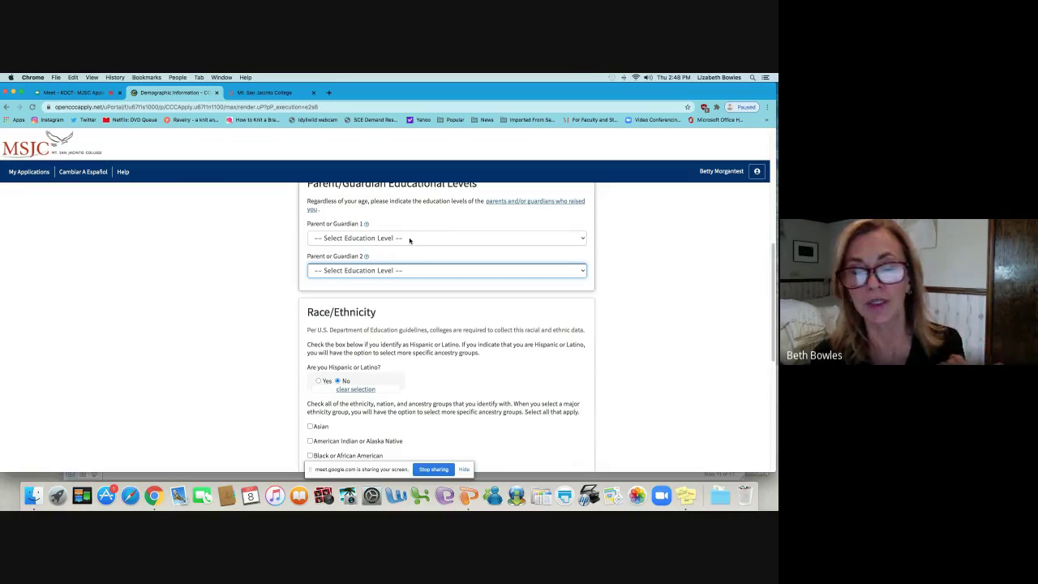
Step: Try Unknown, Some college credit; no degree, and Bachelor's degree in turn as the education level of Parent or Guardian 1
click(410, 239)
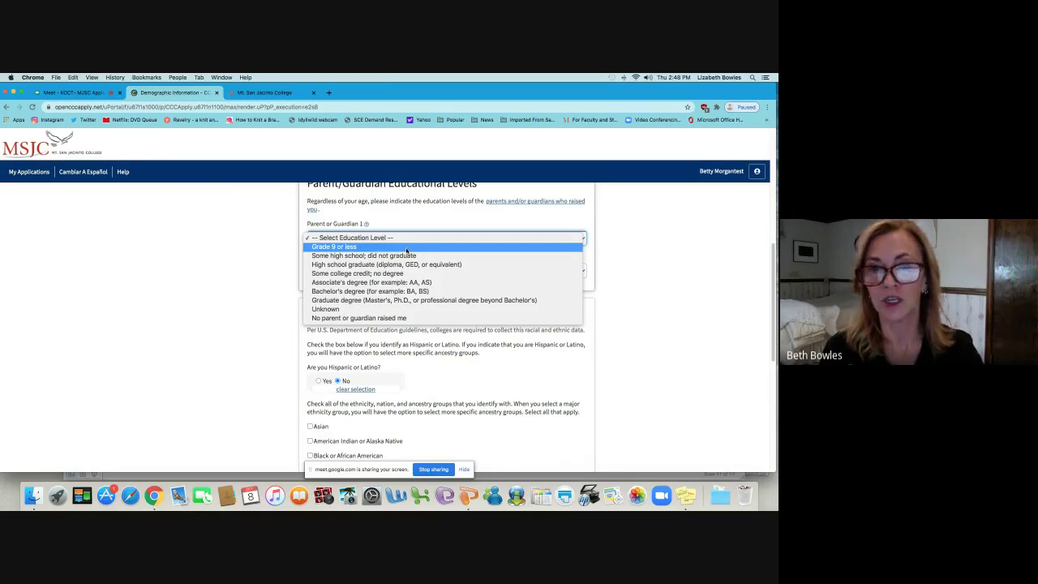
click(380, 310)
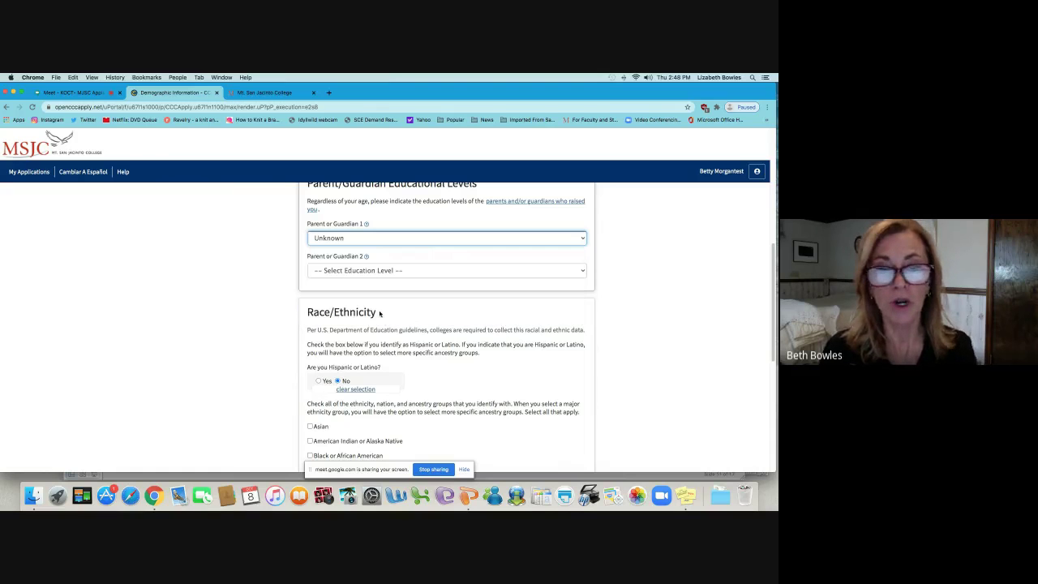
click(392, 241)
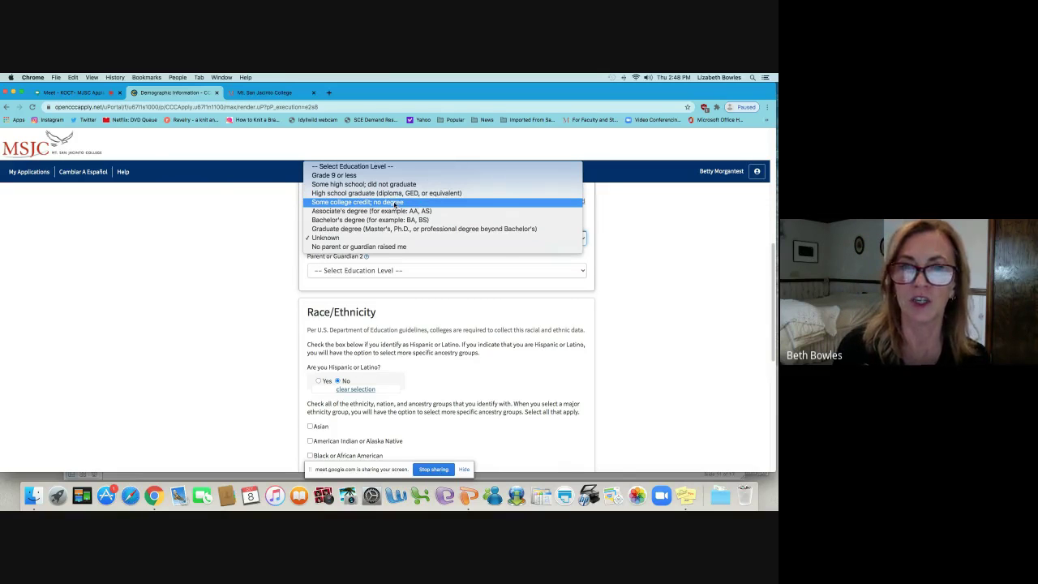
click(419, 203)
click(423, 238)
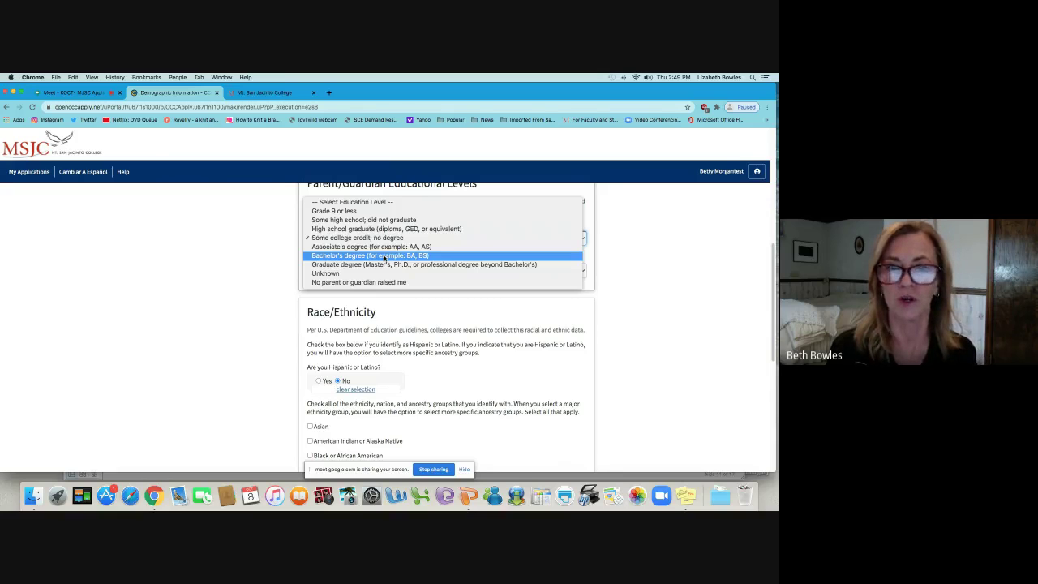
click(386, 256)
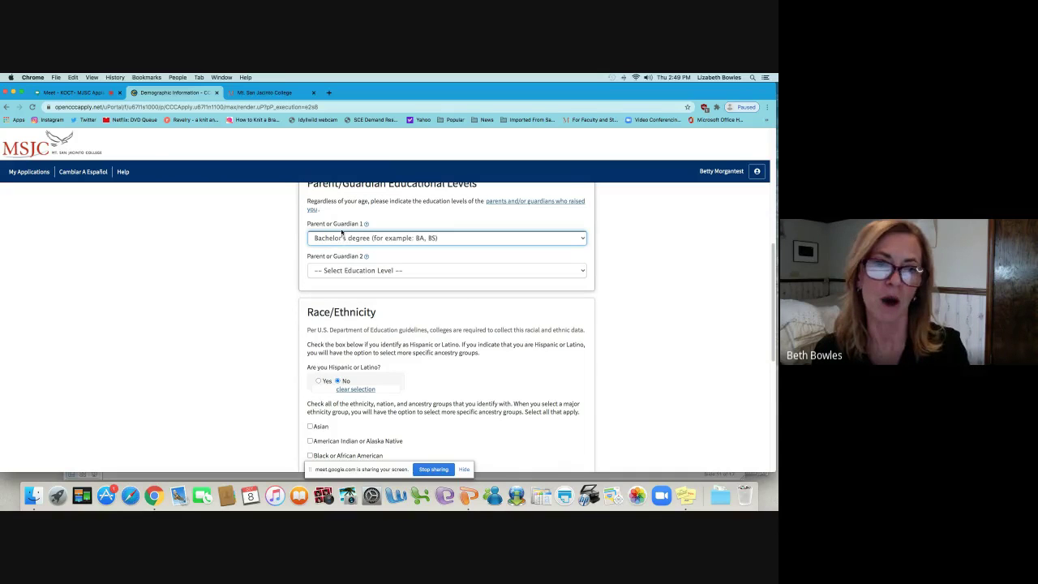
Step: Set Parent or Guardian 2's education level to Bachelor's degree and Parent or Guardian 1's to Some college credit; no degree
click(344, 272)
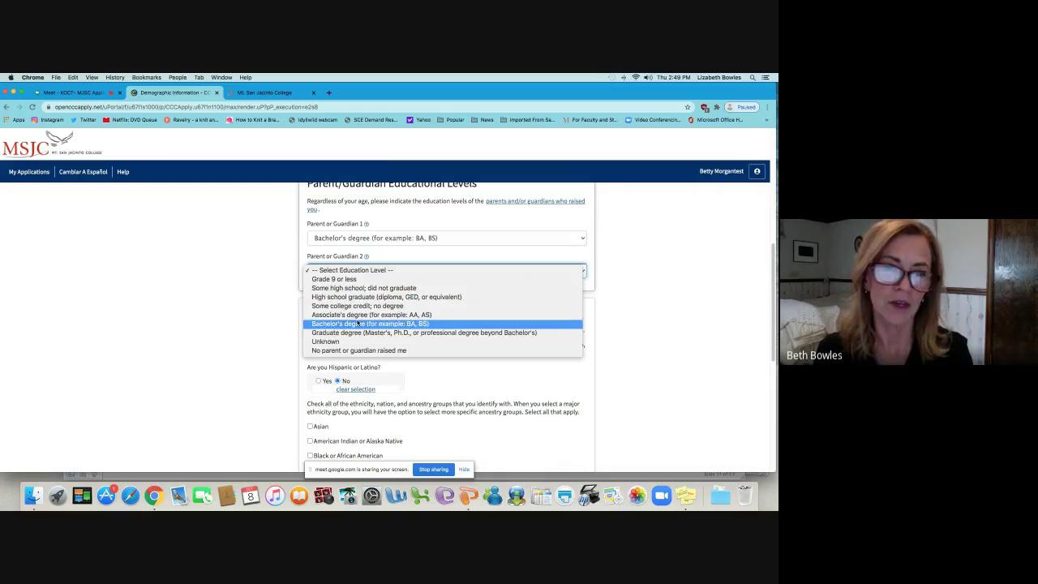
click(357, 322)
click(367, 244)
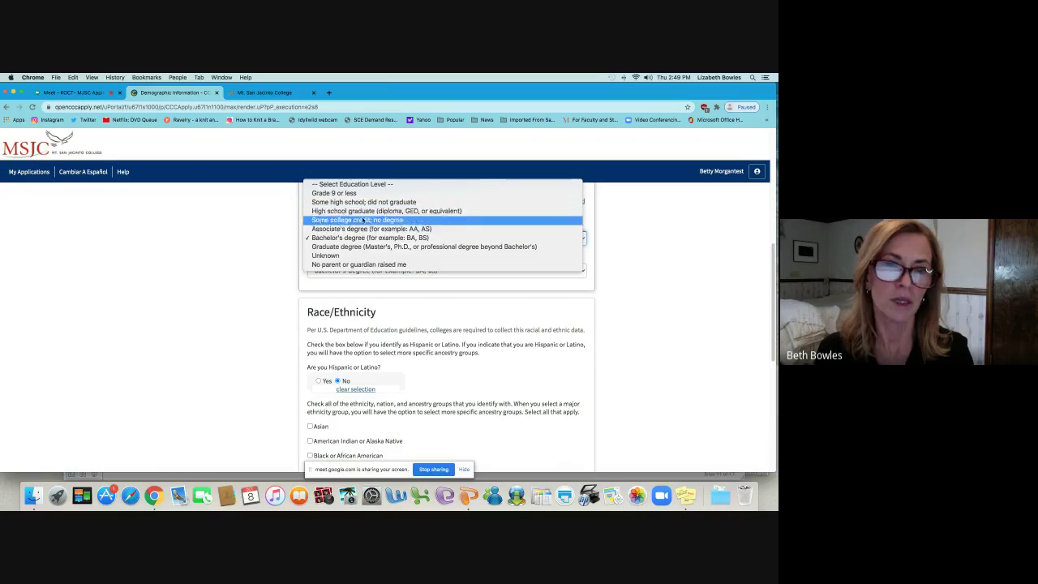
click(364, 220)
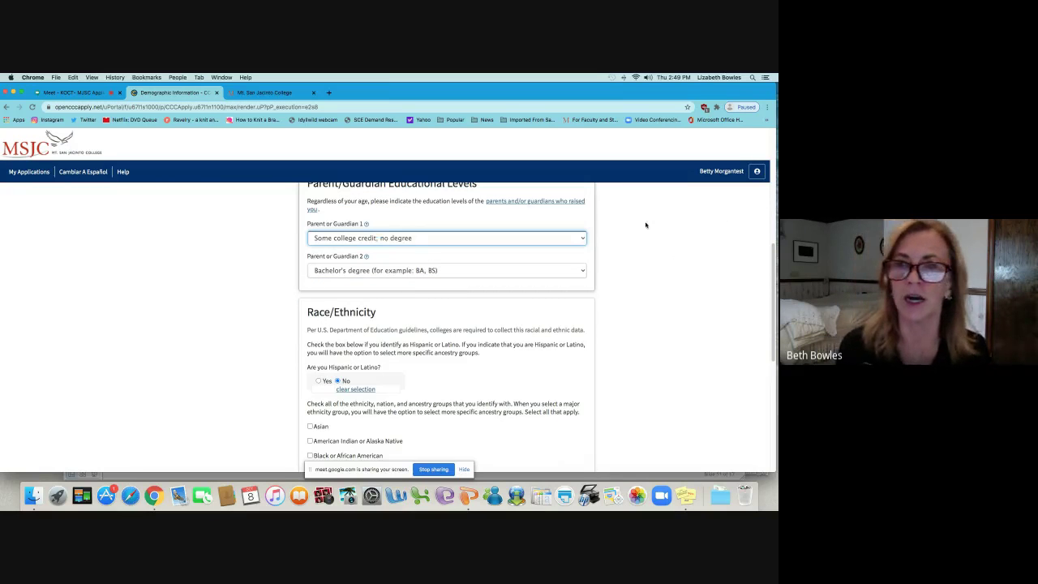
click(433, 271)
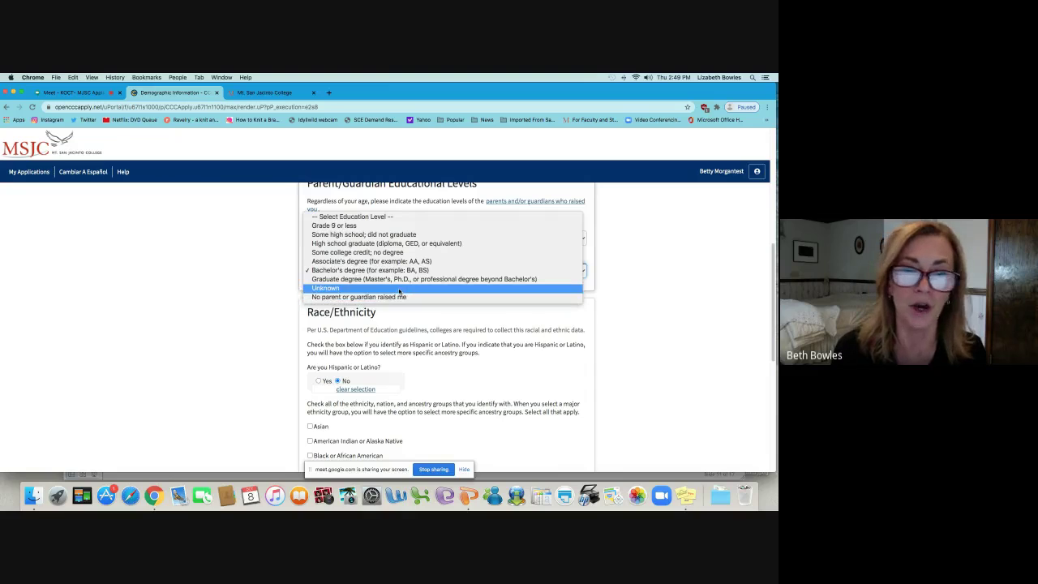
click(655, 273)
click(445, 276)
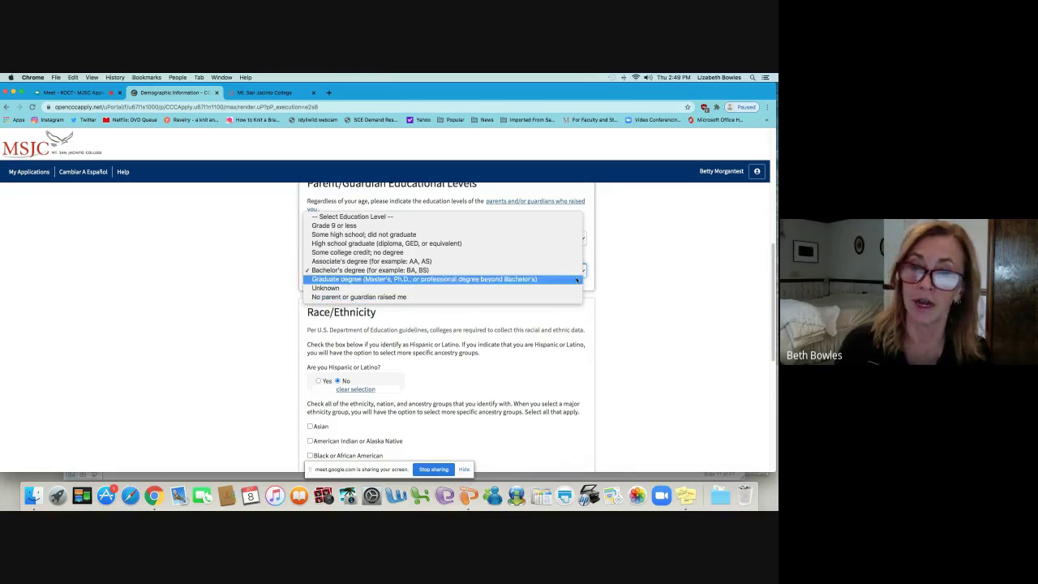
click(704, 264)
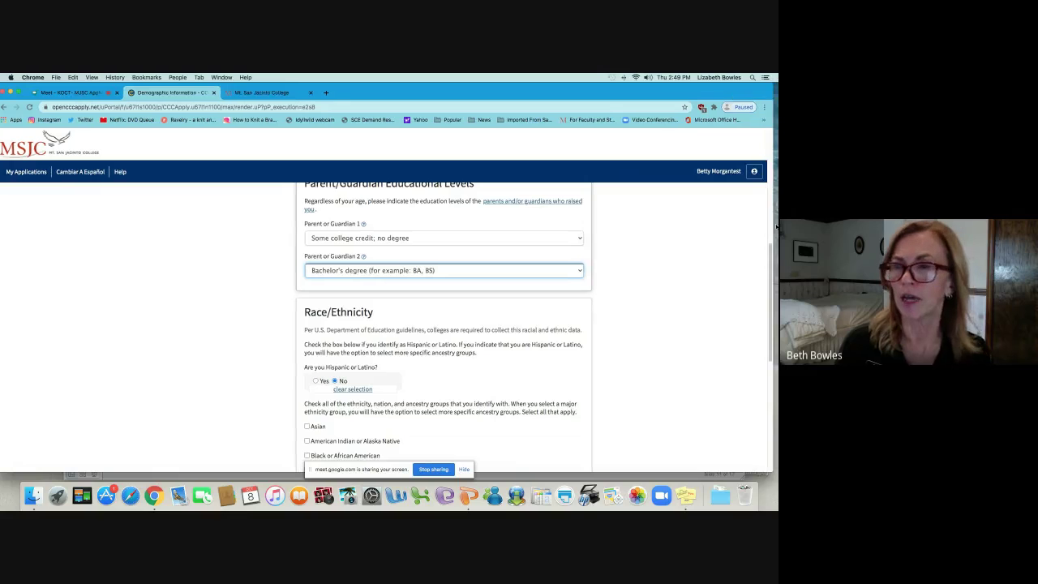
Step: Answer Yes to the Hispanic or Latino question to view the ancestry groups, and set the answer back to No
drag(771, 251, 775, 289)
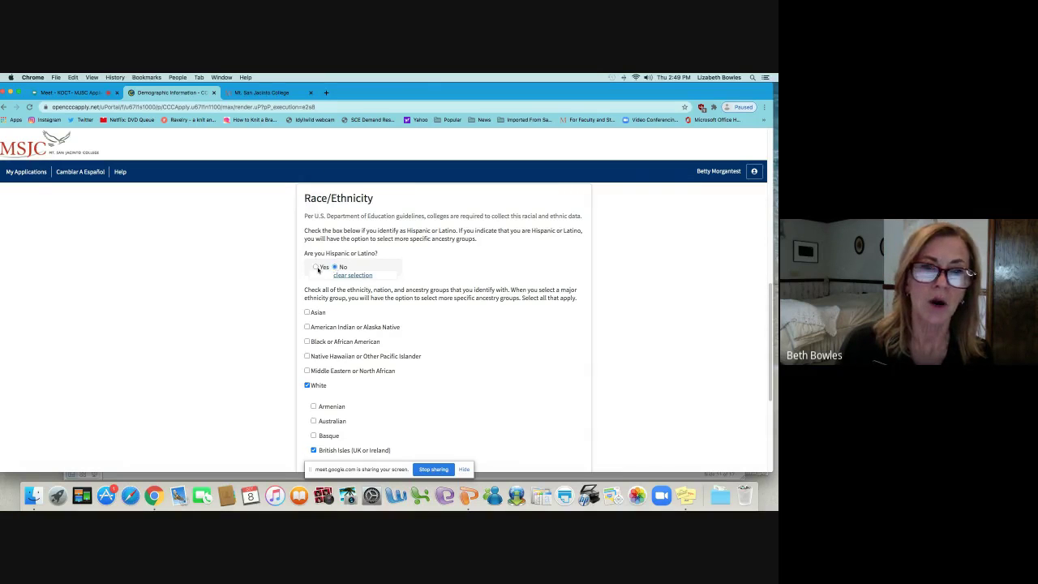
click(315, 267)
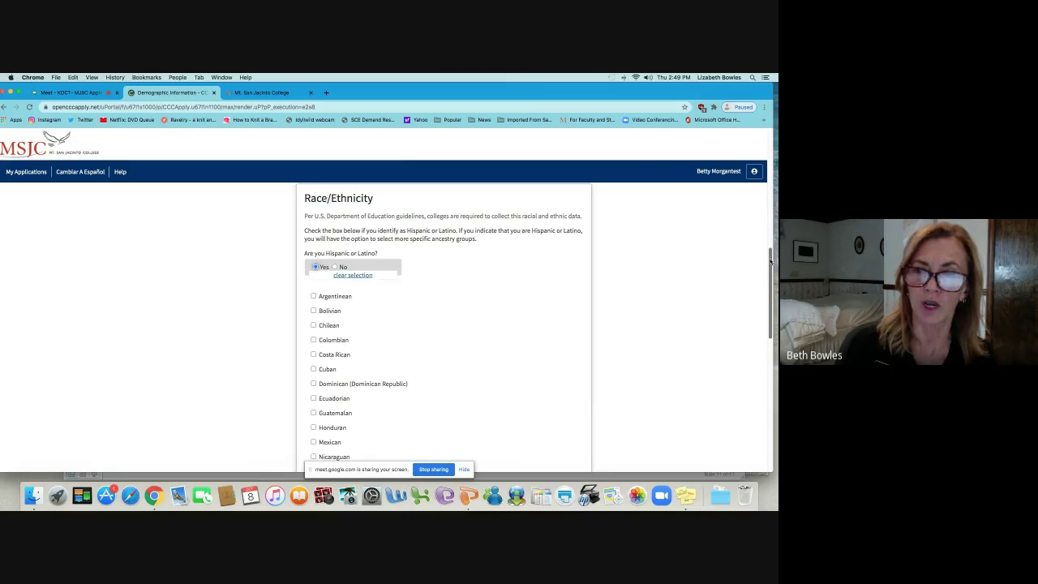
mouse_move(769, 261)
mouse_down()
mouse_move(769, 314)
mouse_move(768, 261)
mouse_up()
click(335, 274)
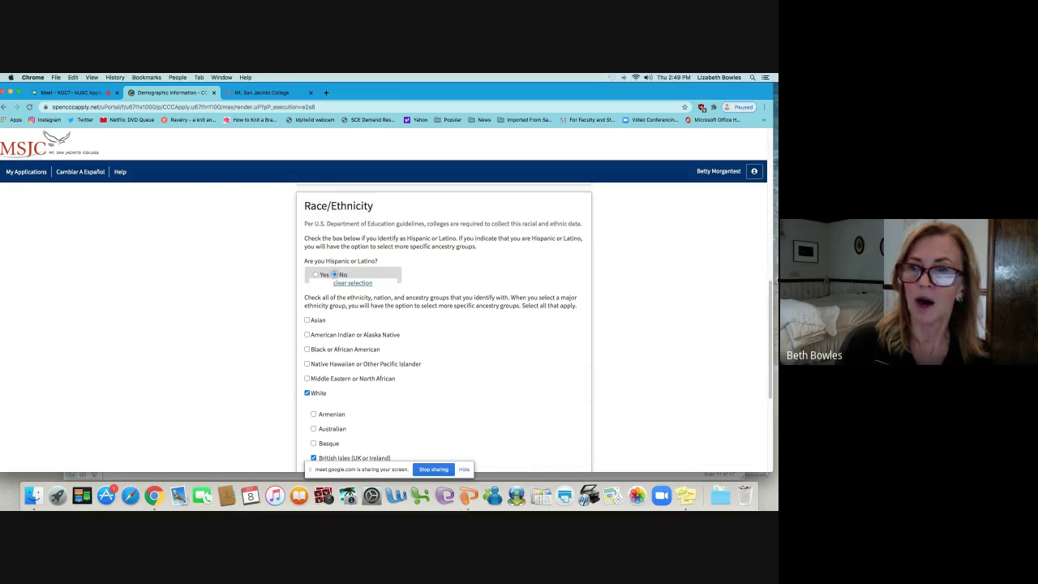
Step: Deselect British Isles (UK or Ireland) in the White ancestry groups and select it again
scroll(770, 286, down, 3)
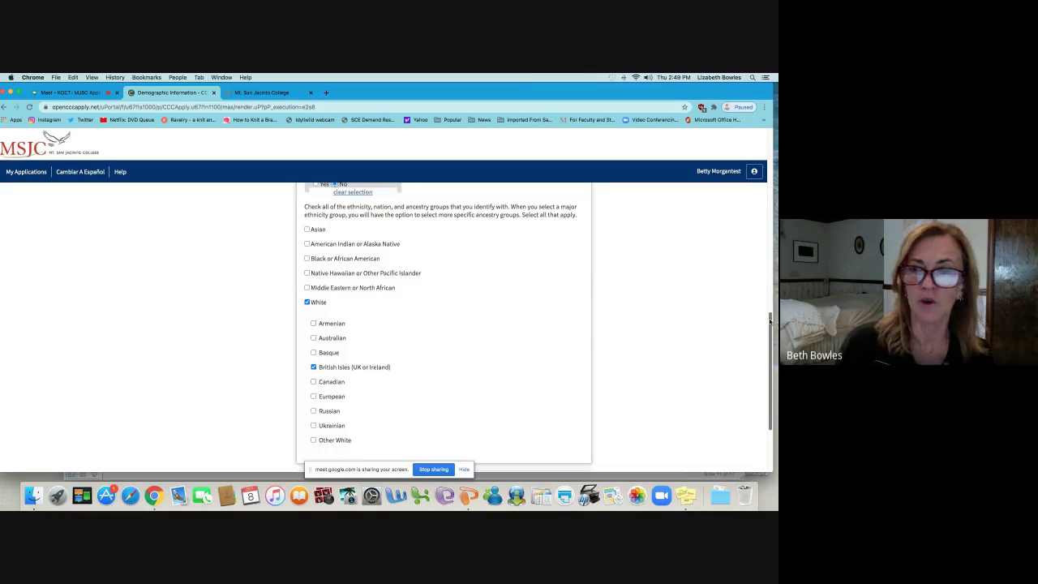
drag(770, 323, 765, 345)
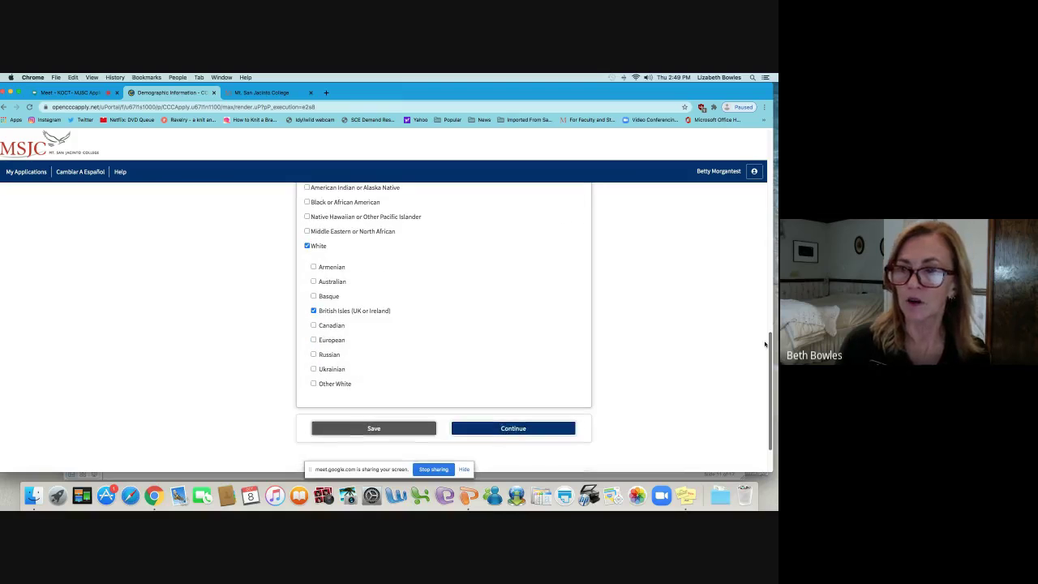
click(314, 310)
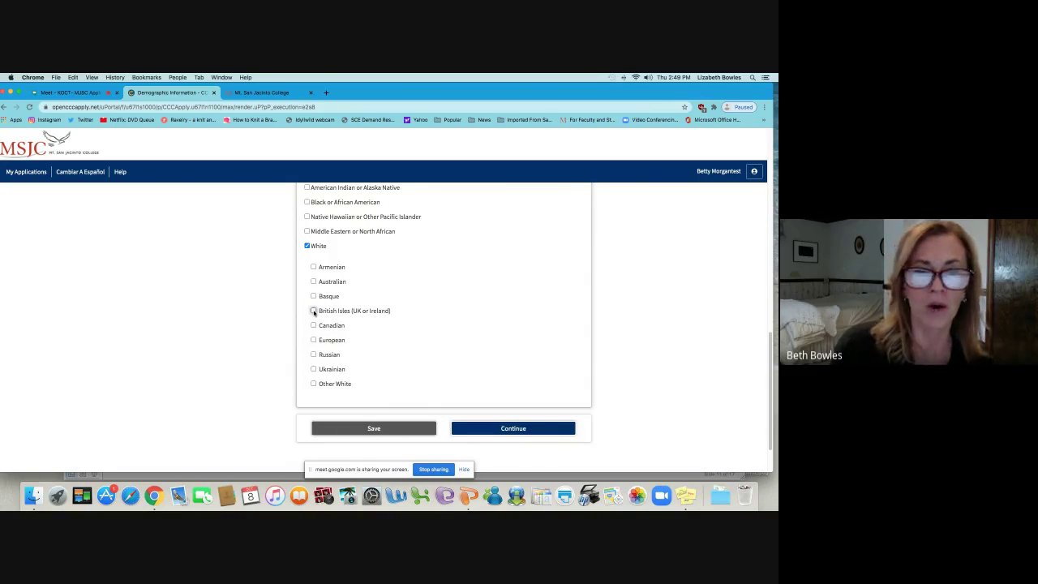
click(314, 311)
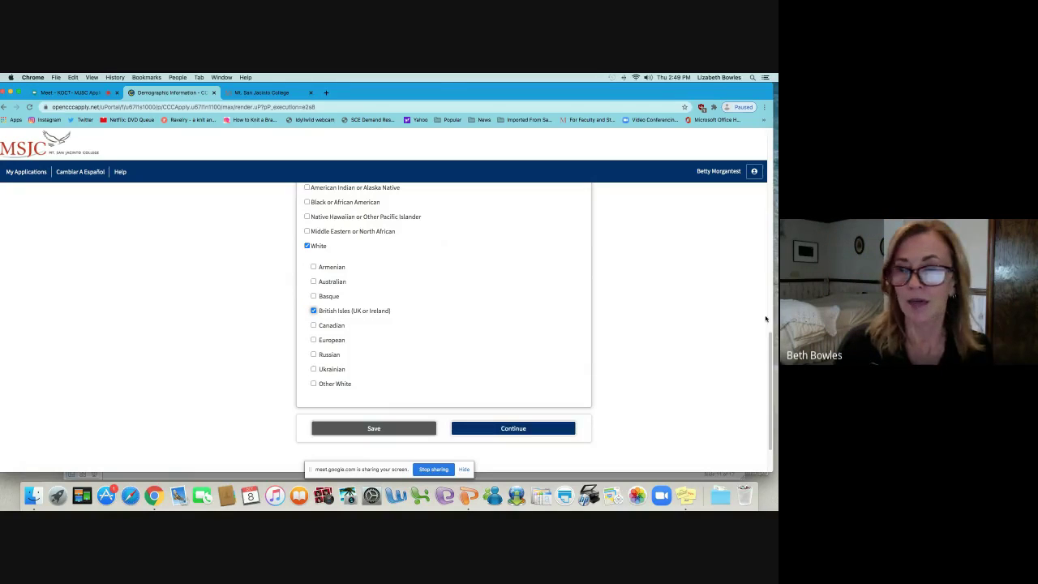
Step: Check over the Race/Ethnicity answers and continue to the Supplemental Questions section
scroll(759, 271, up, 5)
scroll(760, 271, down, 6)
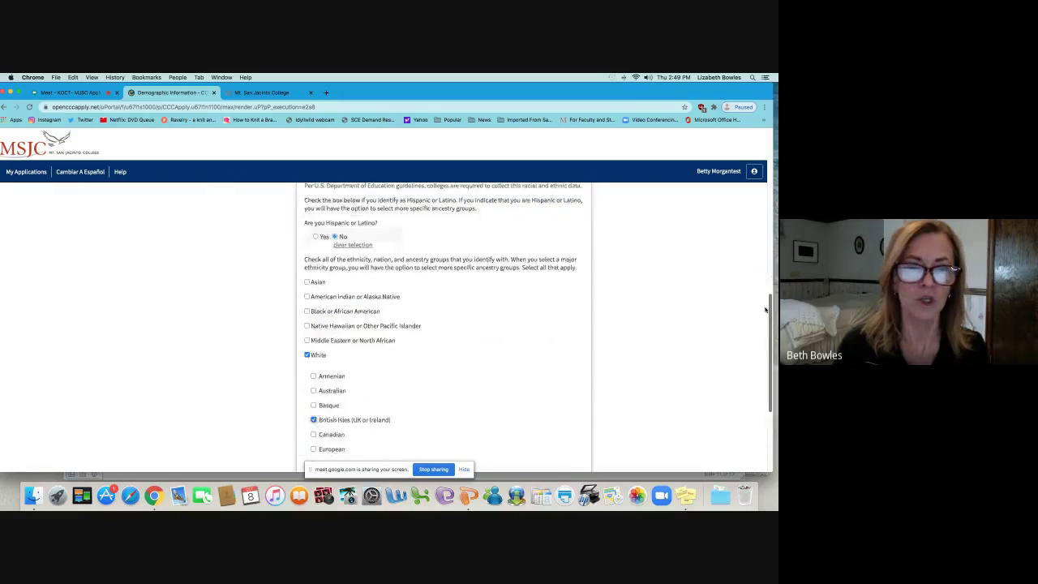
click(528, 371)
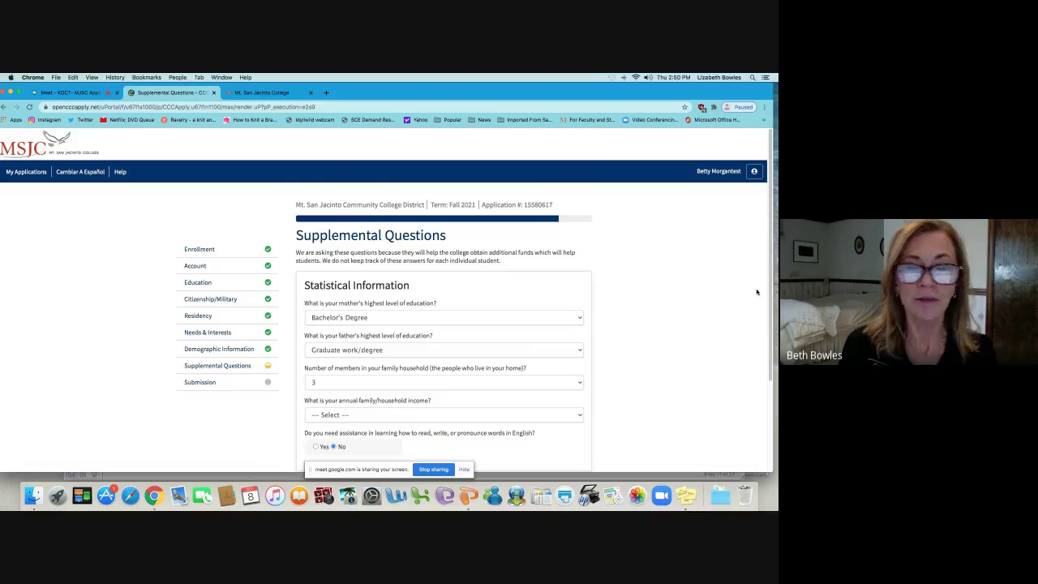
Step: Select Bachelor's Degree as the mother's and Graduate work/degree as the father's highest level of education
drag(773, 265, 774, 283)
scroll(402, 226, down, 2)
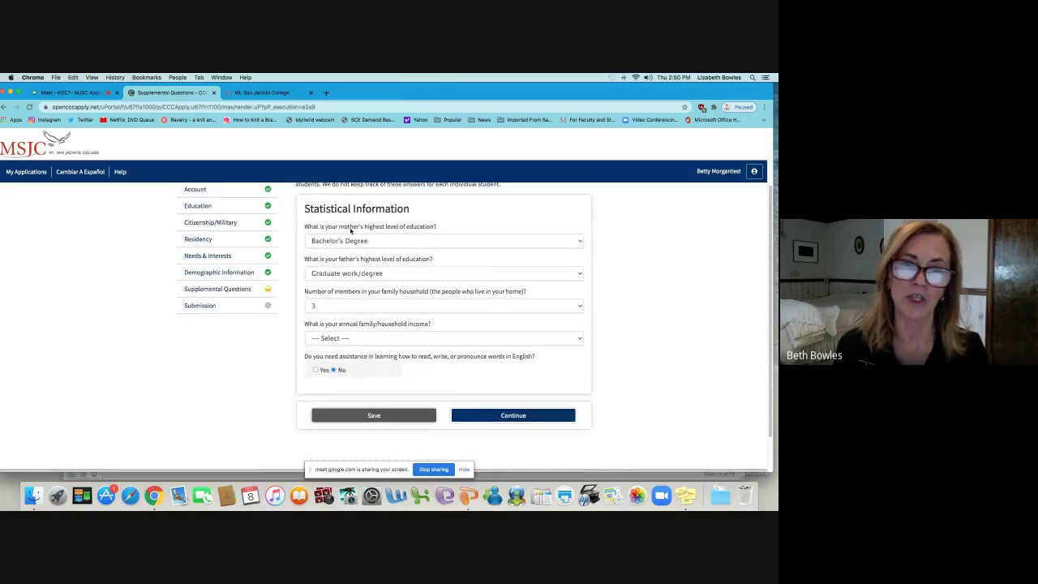
click(370, 241)
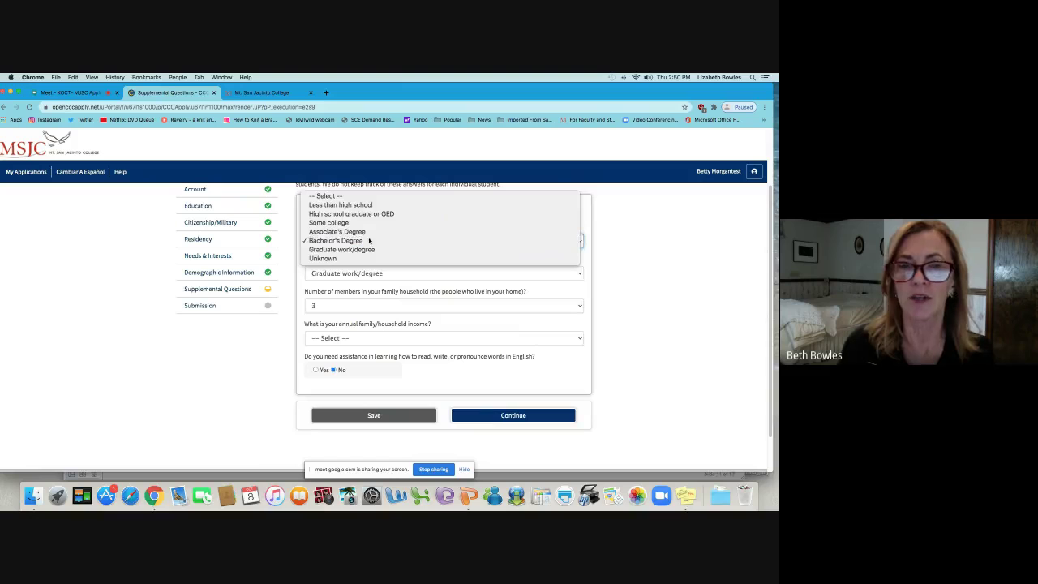
click(369, 241)
click(380, 274)
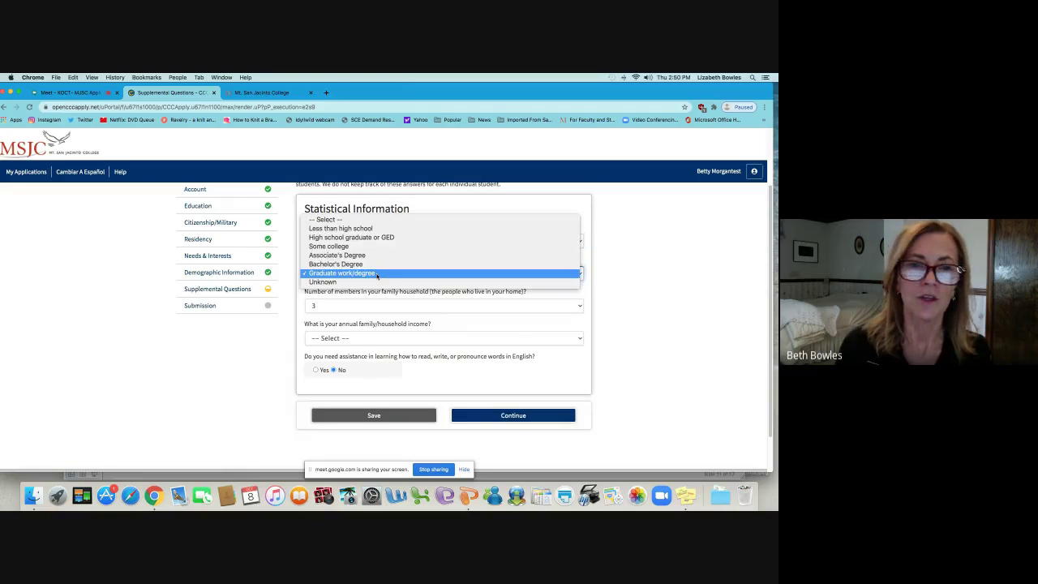
click(377, 275)
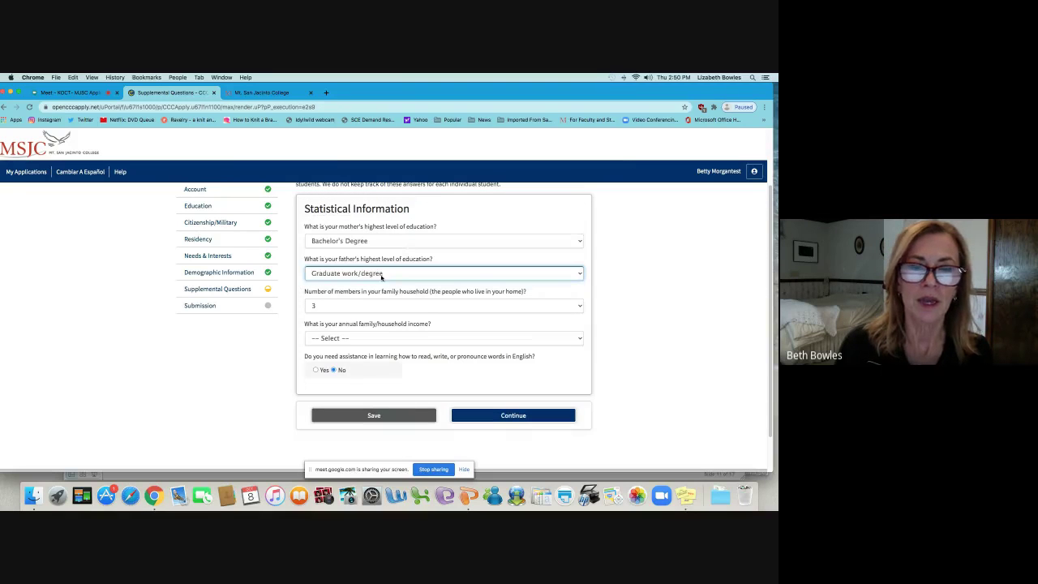
Step: Set the number of members in the family household to 6, after trying 3 and 2
click(347, 303)
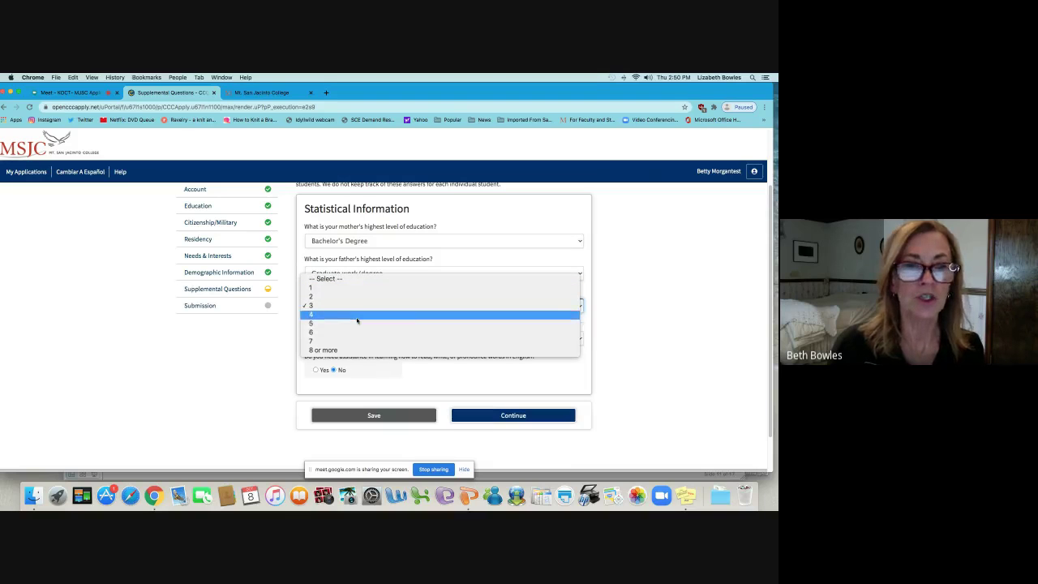
click(361, 305)
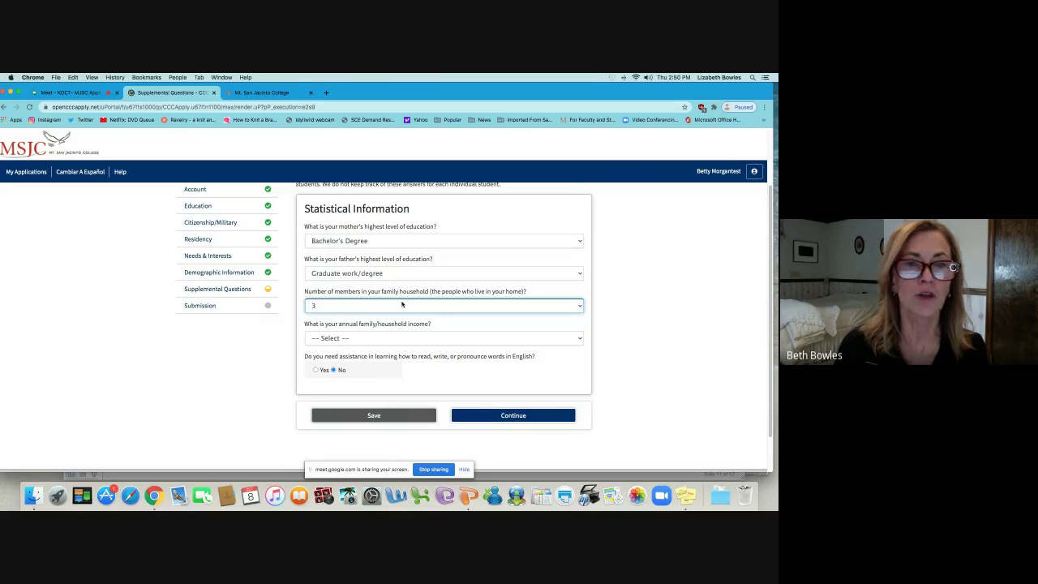
click(363, 305)
click(717, 309)
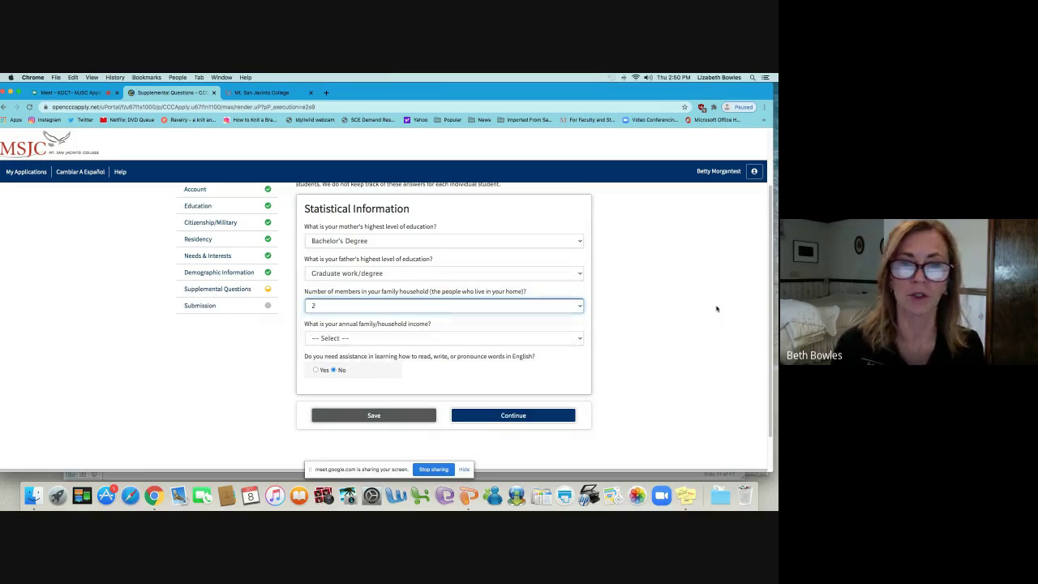
click(389, 306)
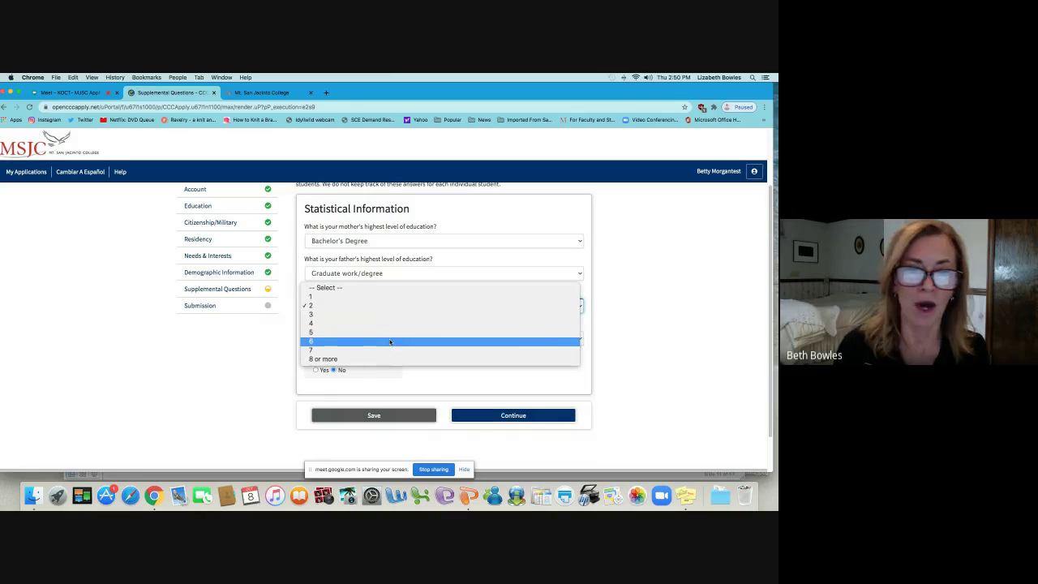
click(390, 341)
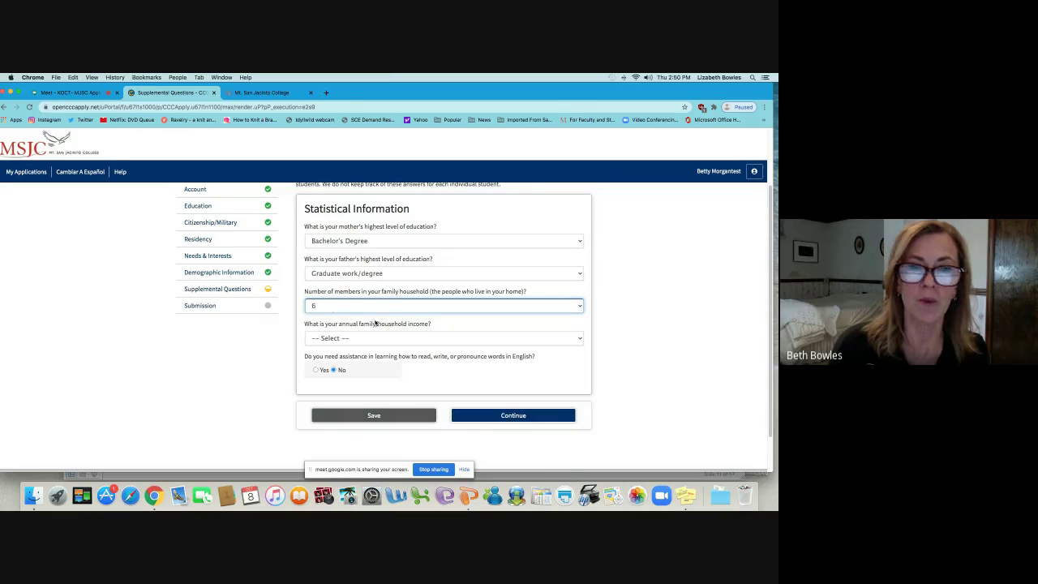
Step: Choose $33,046 to $37,815 as the annual family/household income and reset the answer to "-- Select --"
click(520, 339)
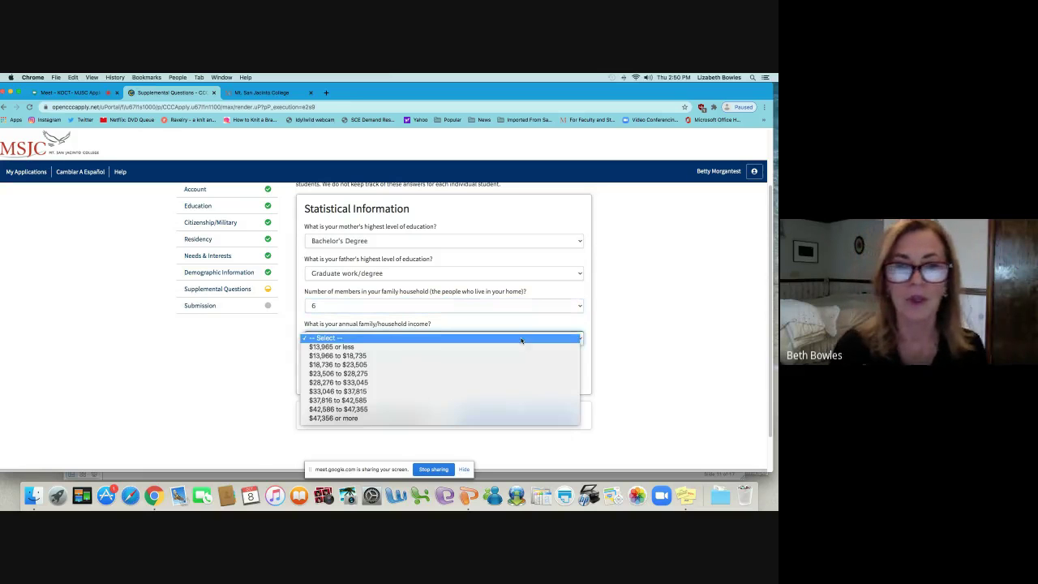
click(345, 392)
click(362, 335)
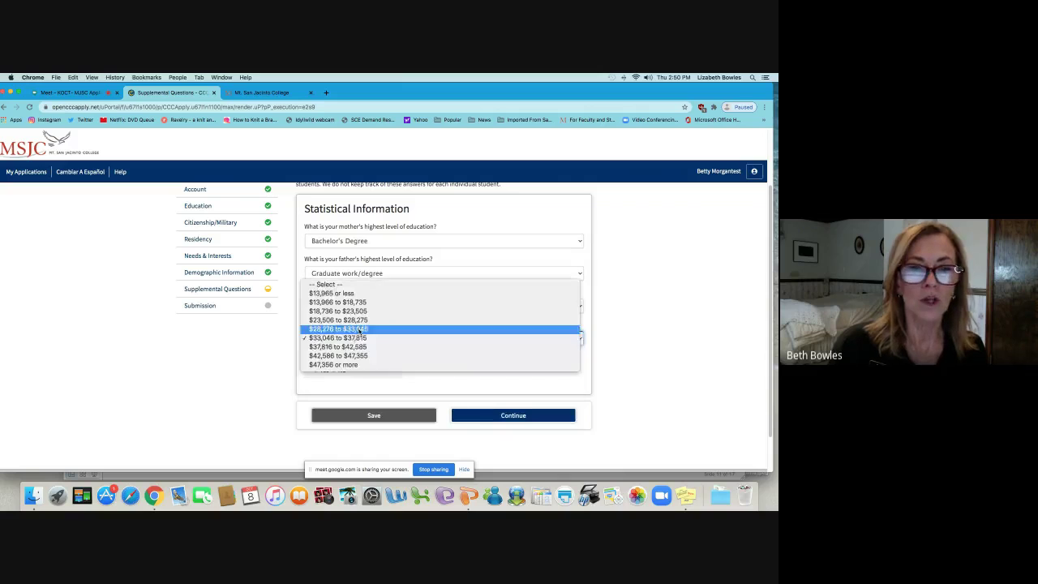
click(346, 286)
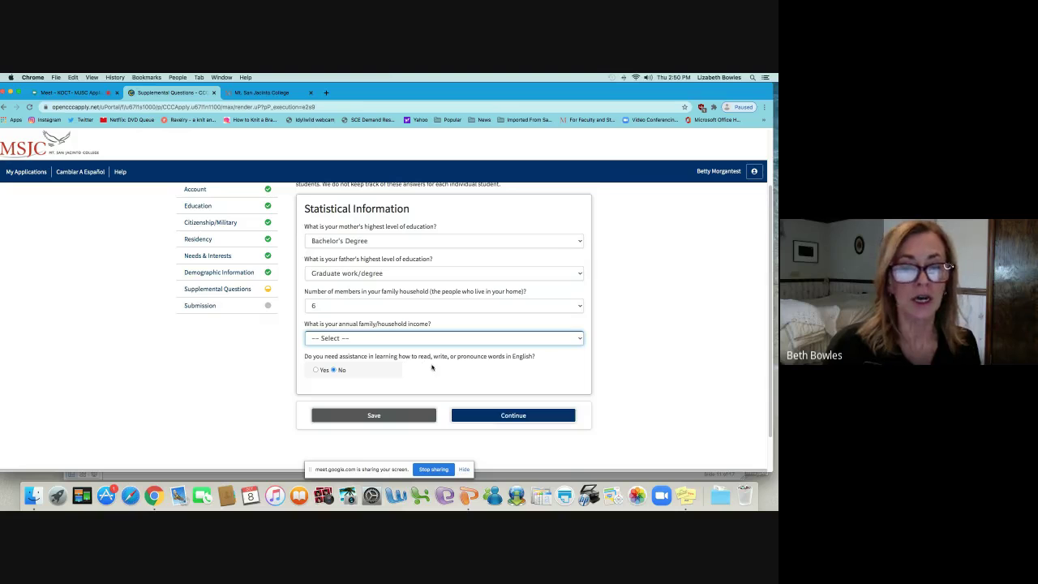
Step: Answer Yes and switch back to No for needing assistance with English, and continue to the Submission section
click(316, 371)
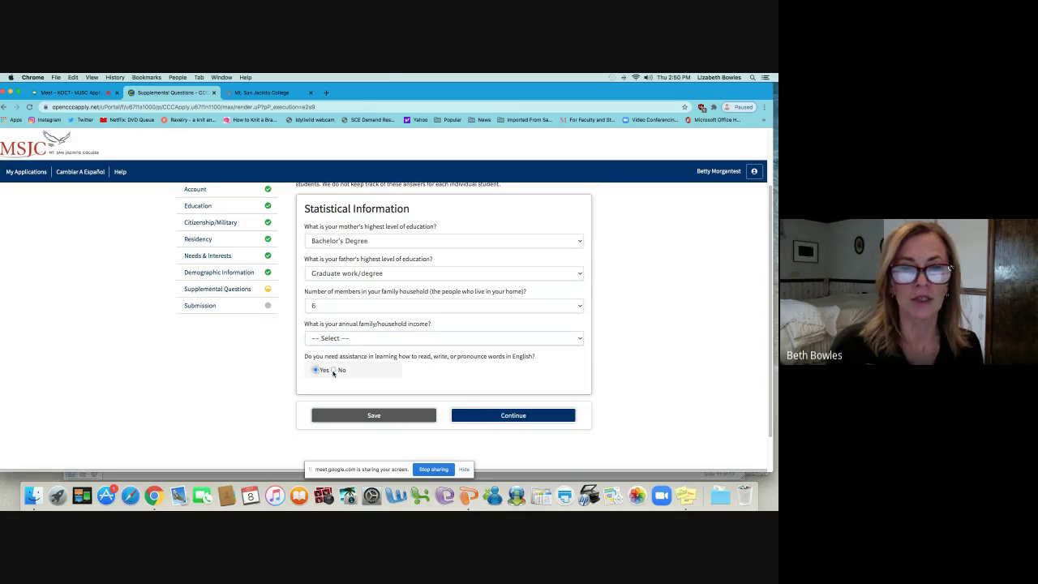
click(334, 370)
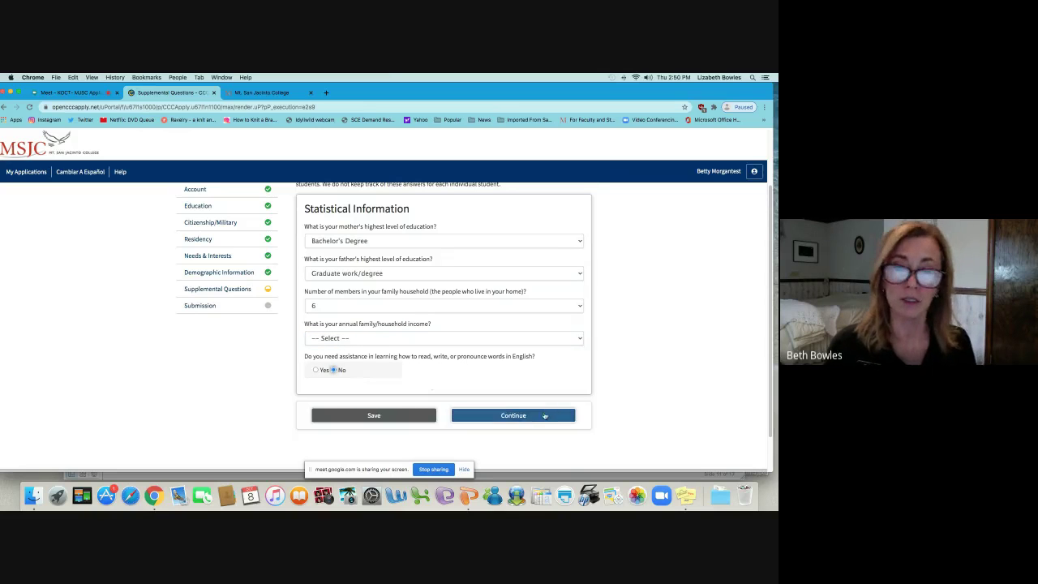
click(544, 415)
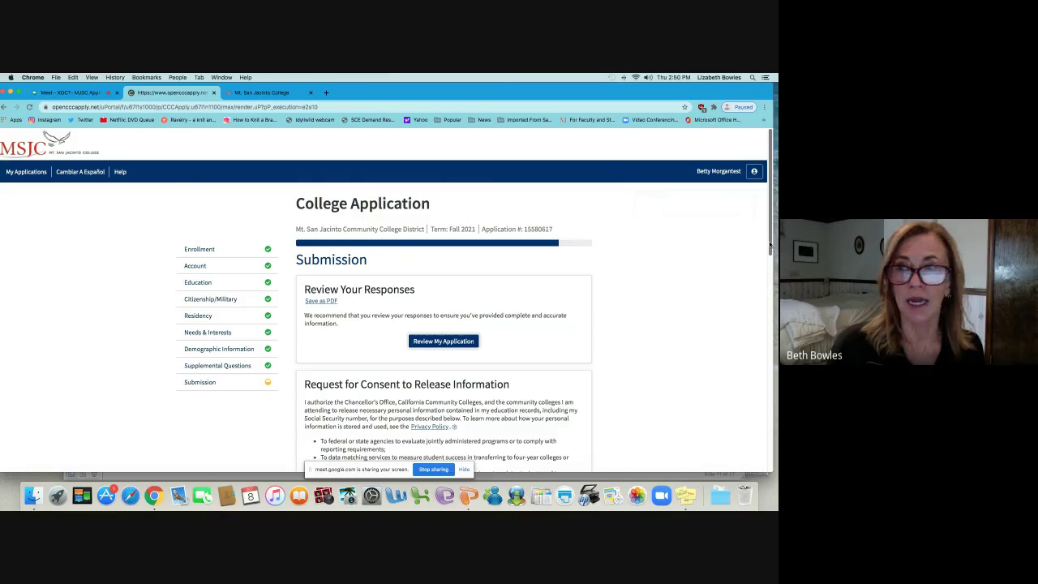
Step: Expand the application review on the Submission page, look through the responses and collapse it again
drag(771, 249, 773, 276)
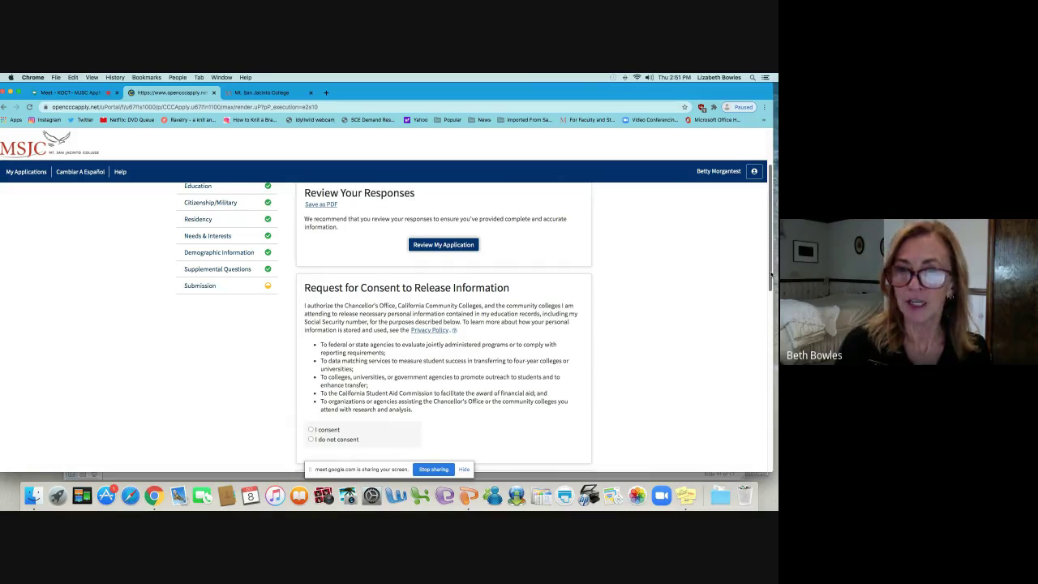
scroll(771, 276, up, 3)
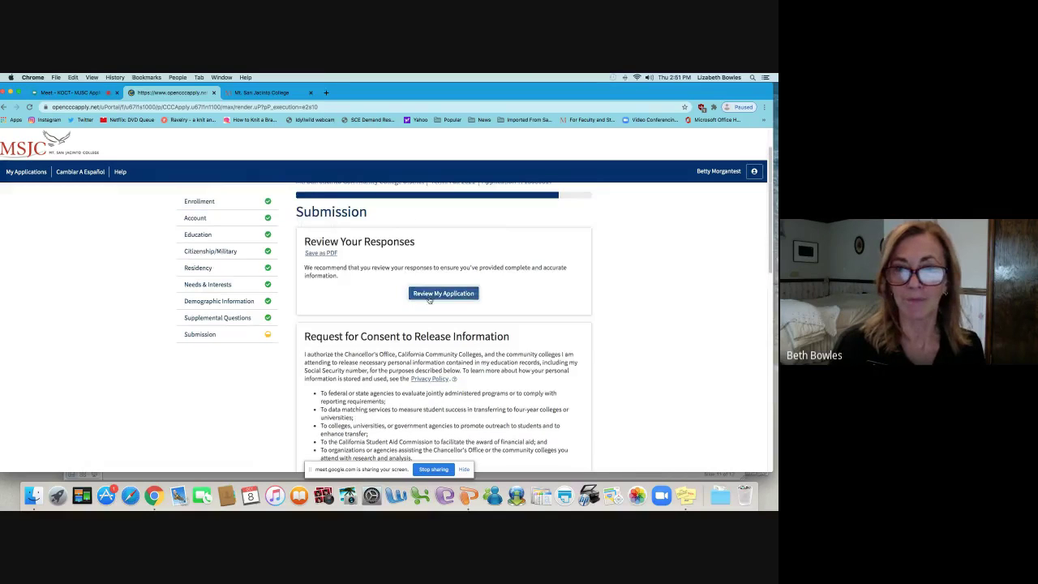
click(430, 295)
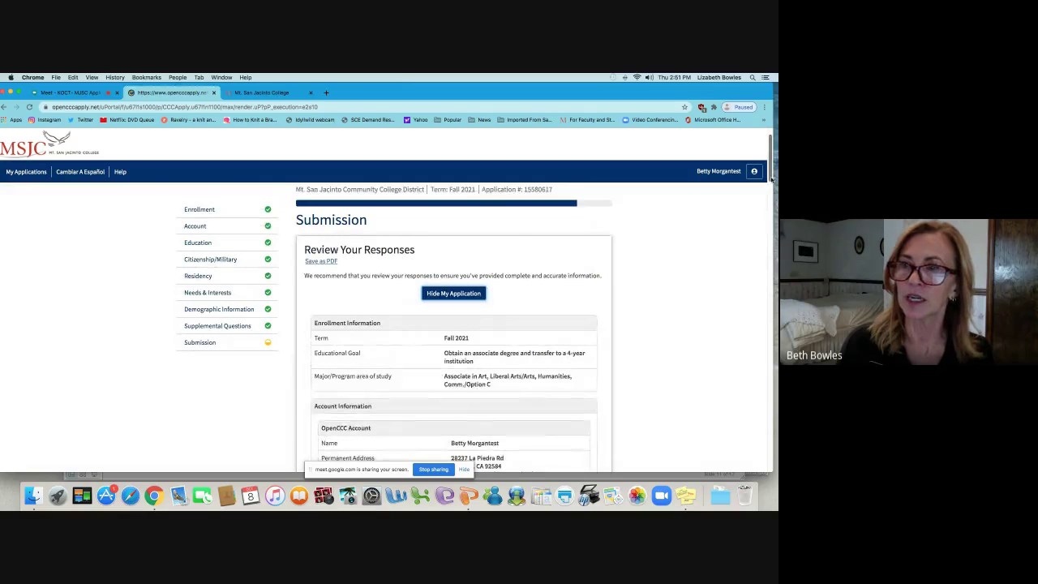
drag(771, 179, 776, 318)
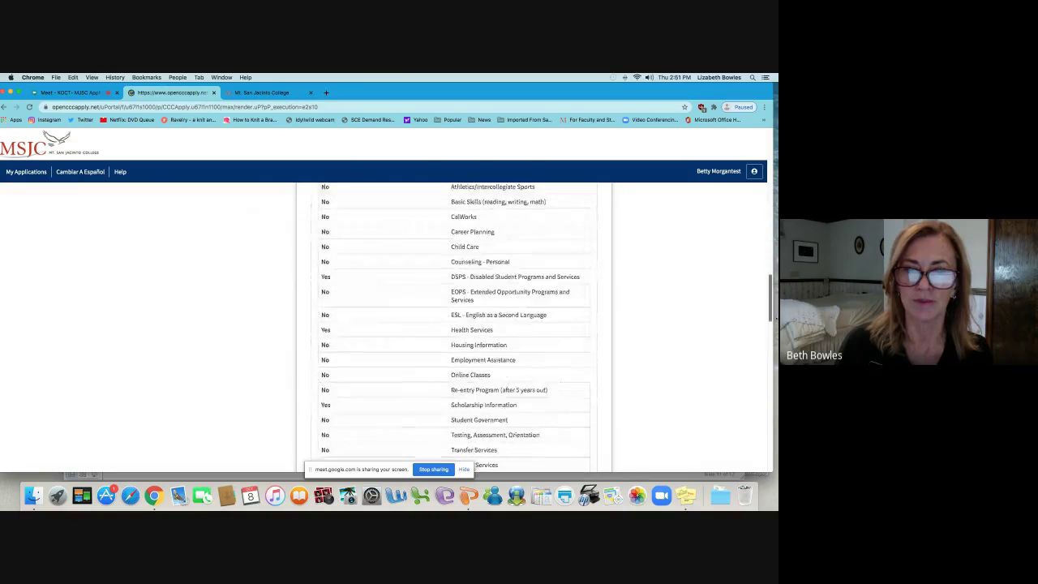
scroll(460, 321, up, 20)
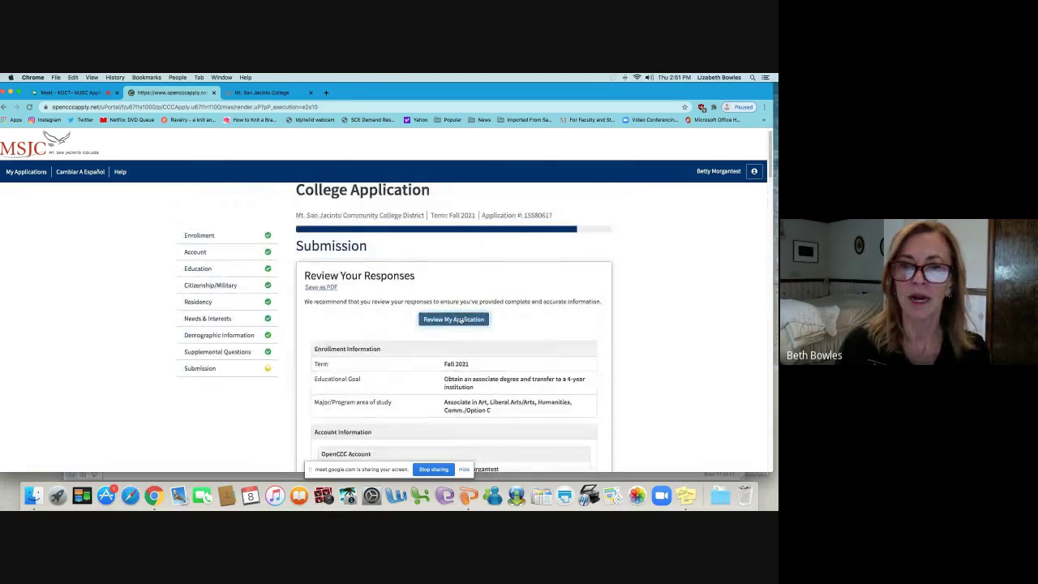
click(460, 320)
Step: Consent to the release of information and accept both the declaration and the financial aid acknowledgement under Submit Your Application
scroll(773, 264, down, 1)
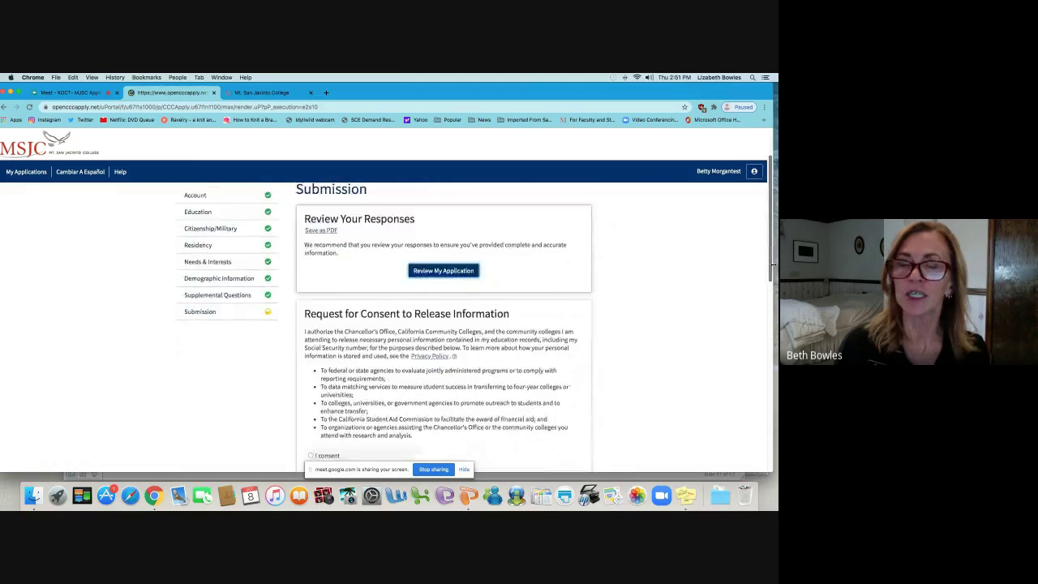
scroll(773, 264, down, 3)
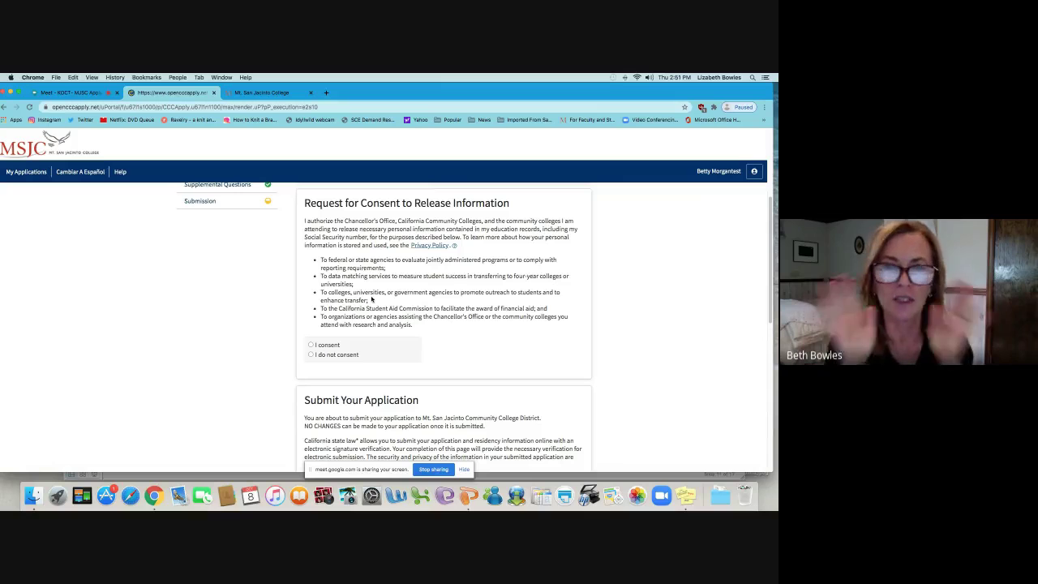
click(311, 346)
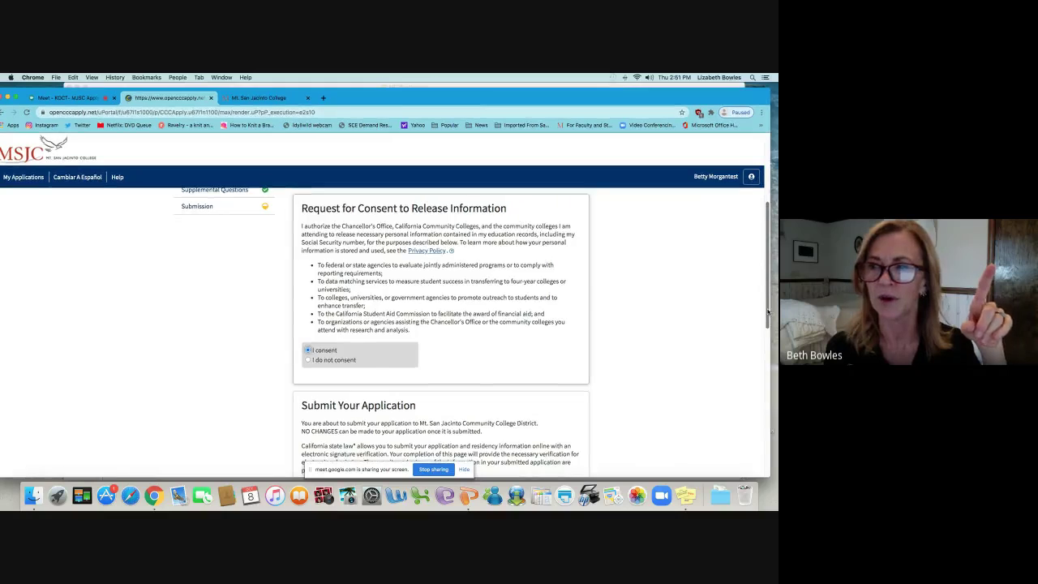
scroll(769, 313, down, 6)
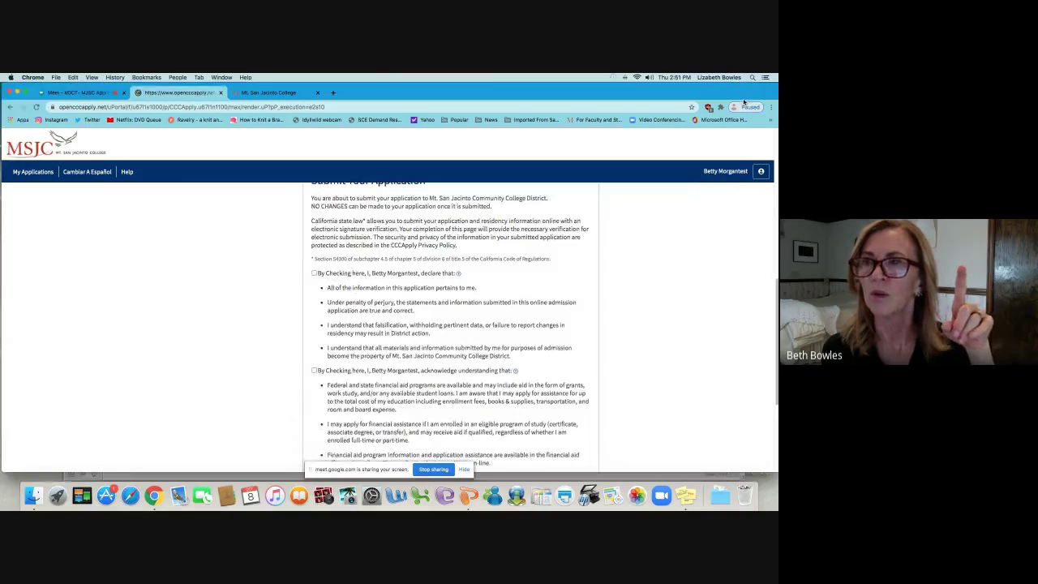
click(309, 274)
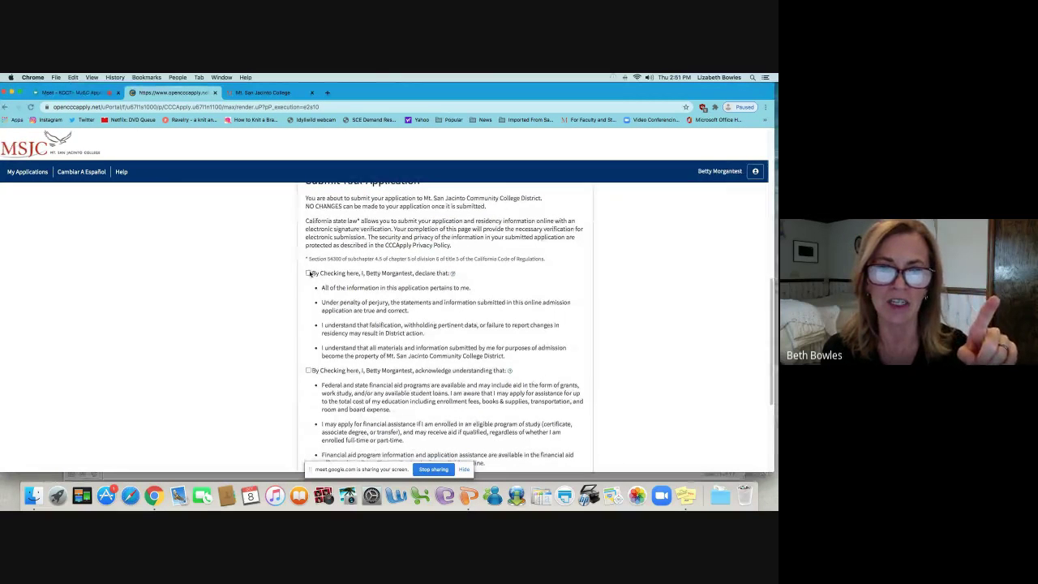
click(308, 371)
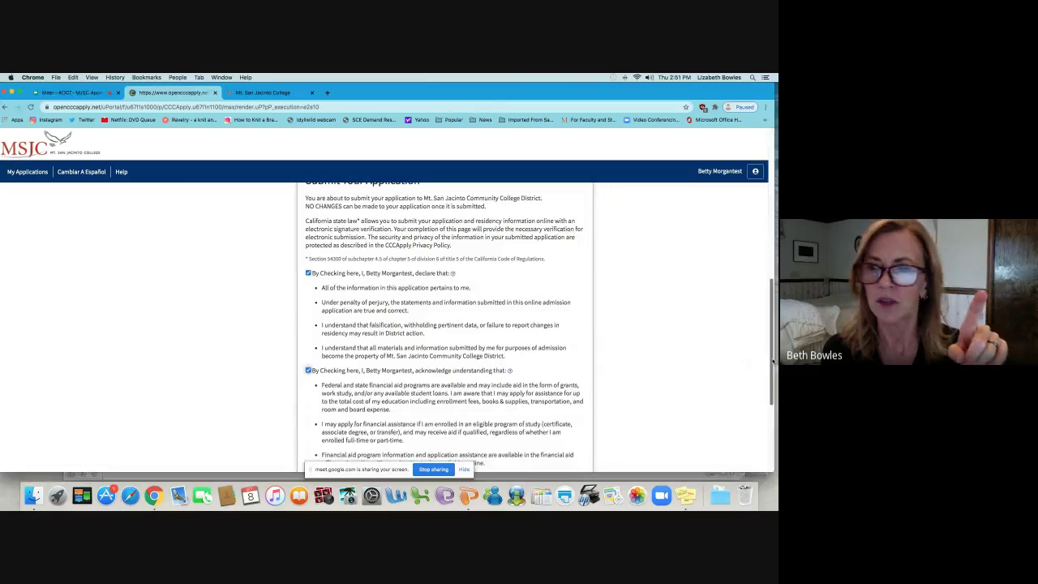
scroll(772, 363, down, 3)
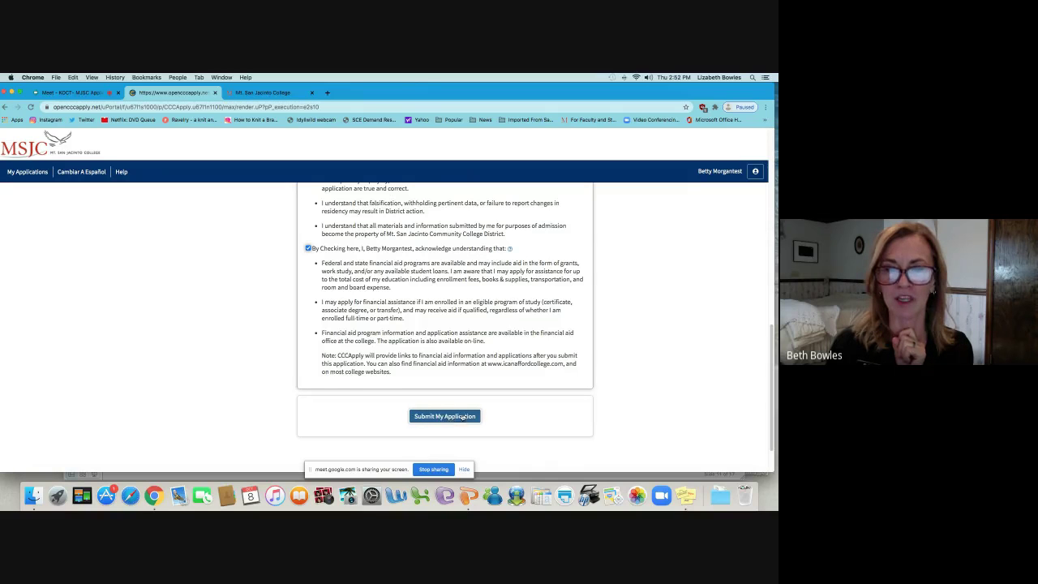
Step: Switch from the application's Submission page to the Mt. San Jacinto College home page
drag(773, 381, 755, 180)
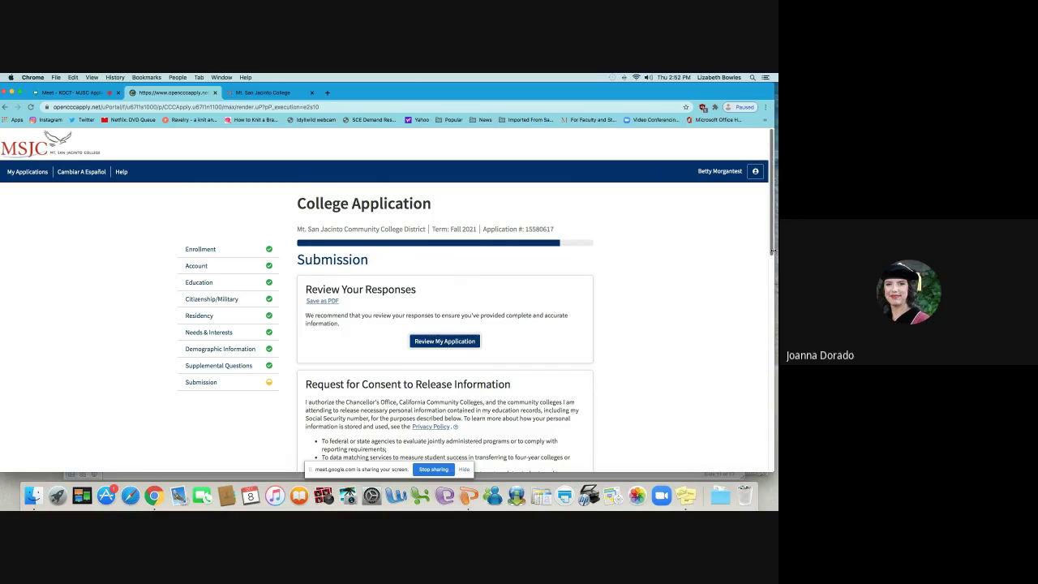
drag(771, 92, 777, 91)
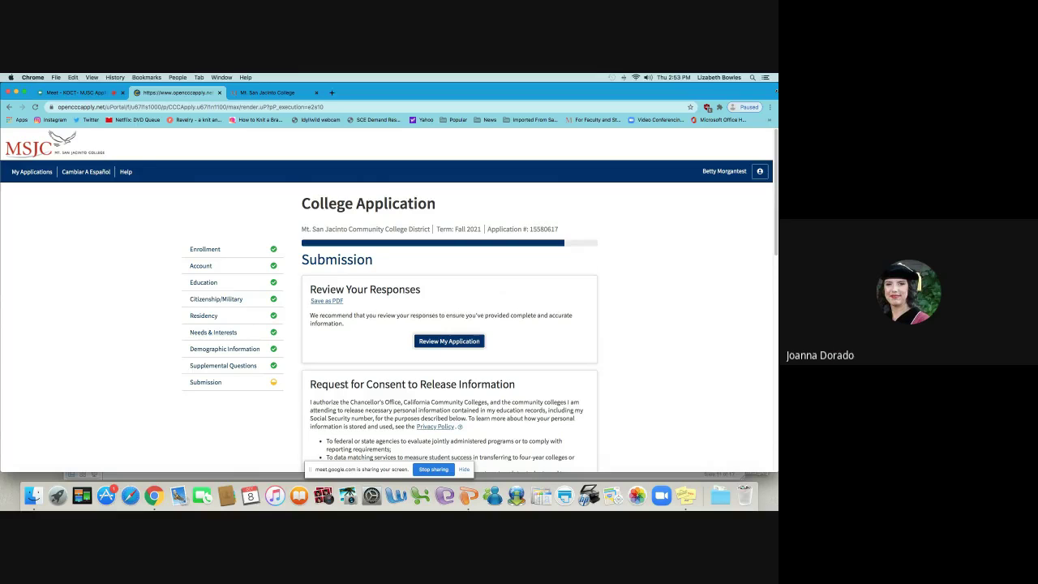
click(272, 94)
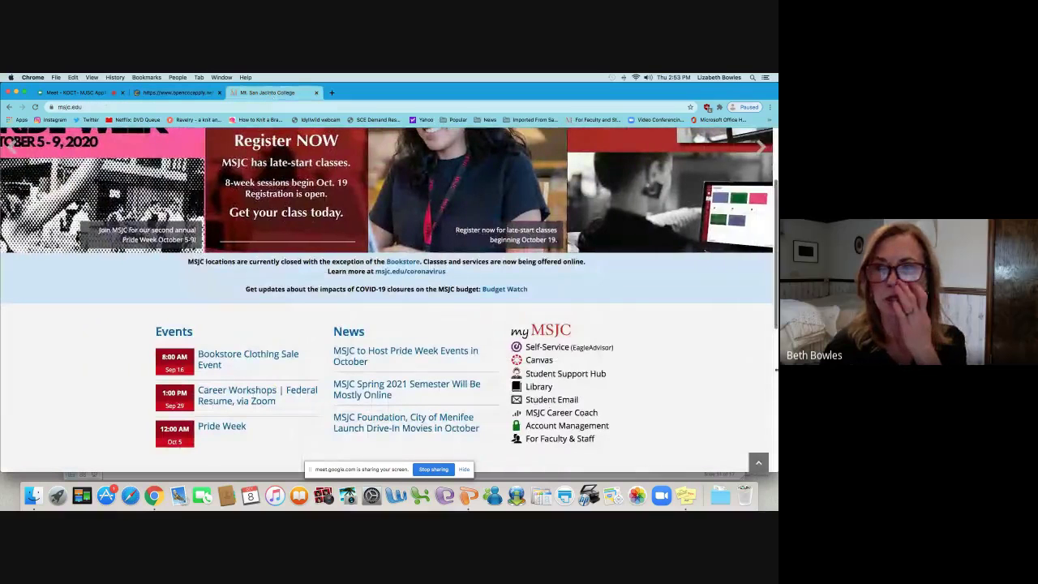
scroll(321, 207, up, 3)
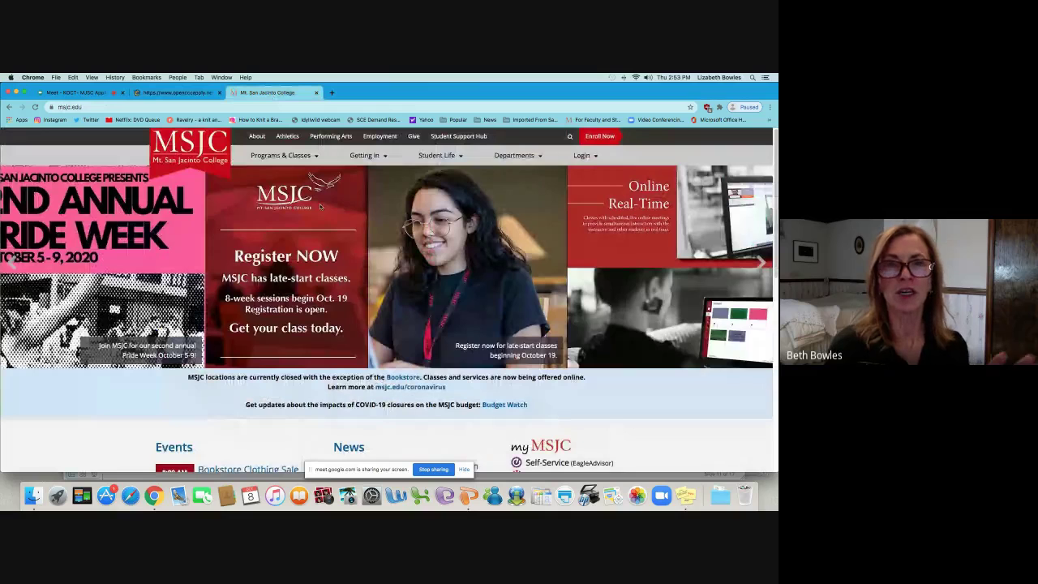
drag(401, 92, 405, 87)
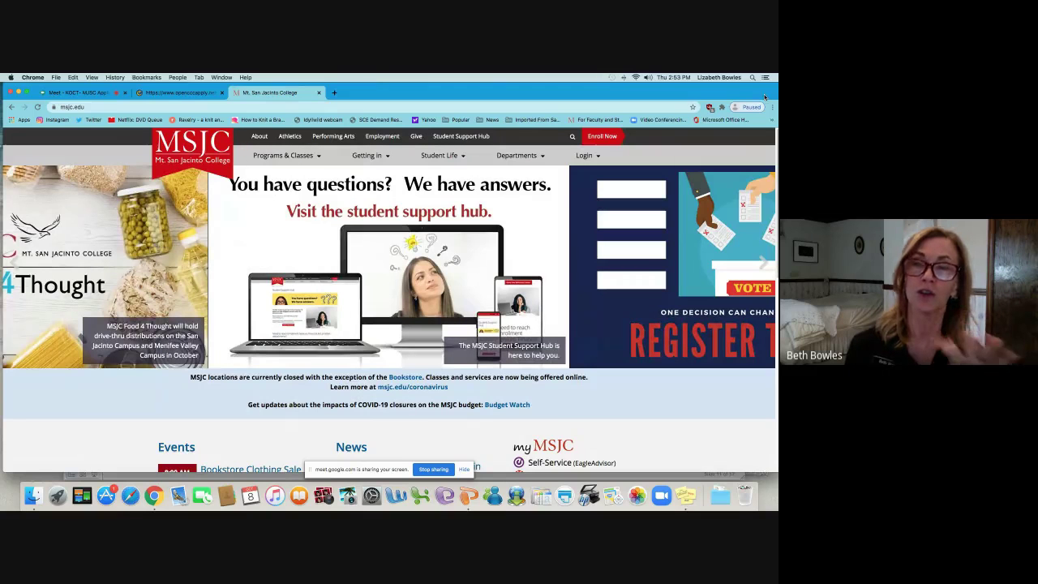
drag(763, 93, 759, 92)
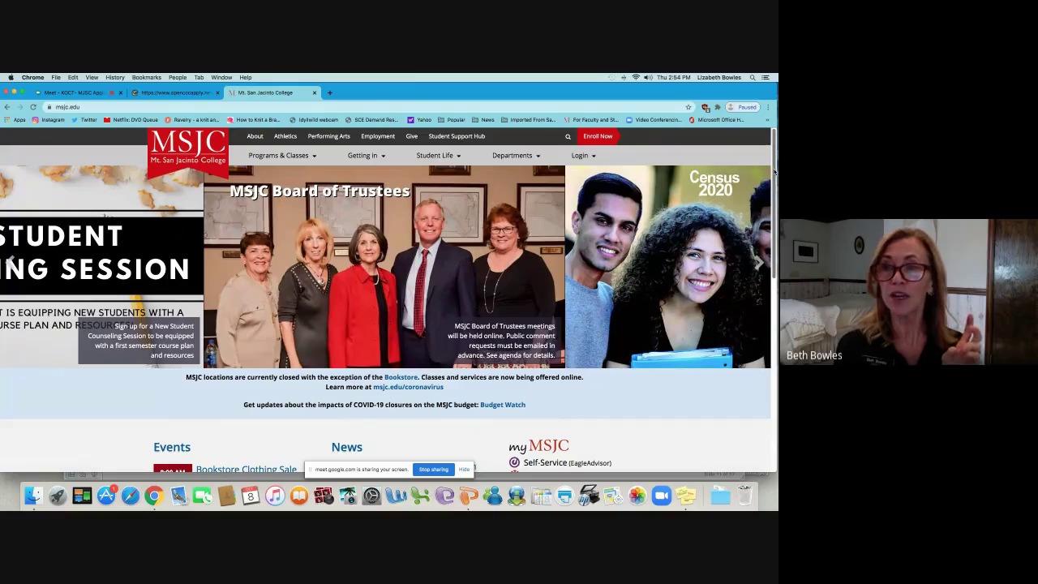
Step: View the Self-Service (EagleAdvisor) login and its account activation code request form, and return to the college home page
drag(775, 170, 774, 197)
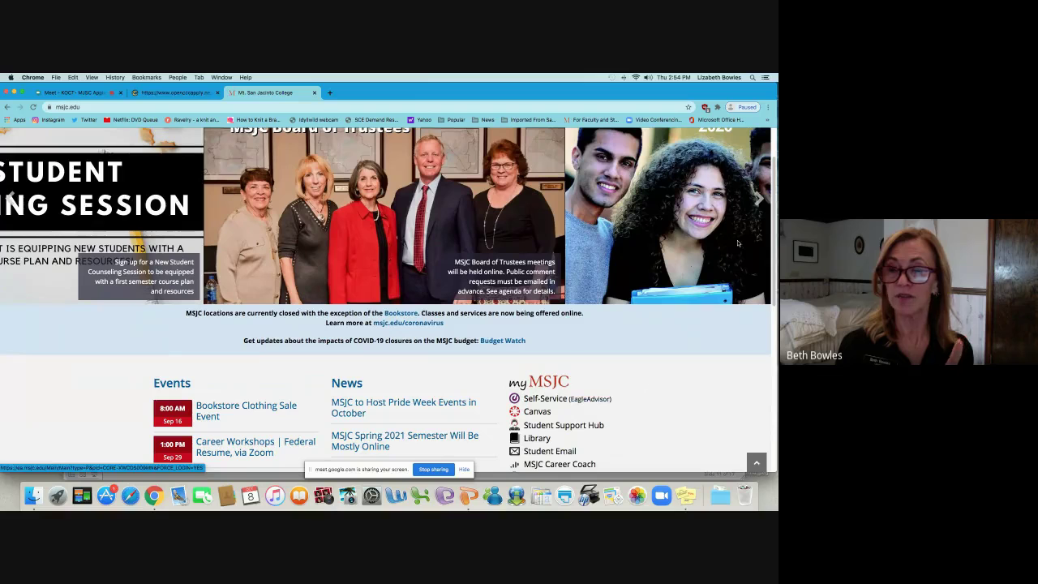
drag(775, 253, 775, 277)
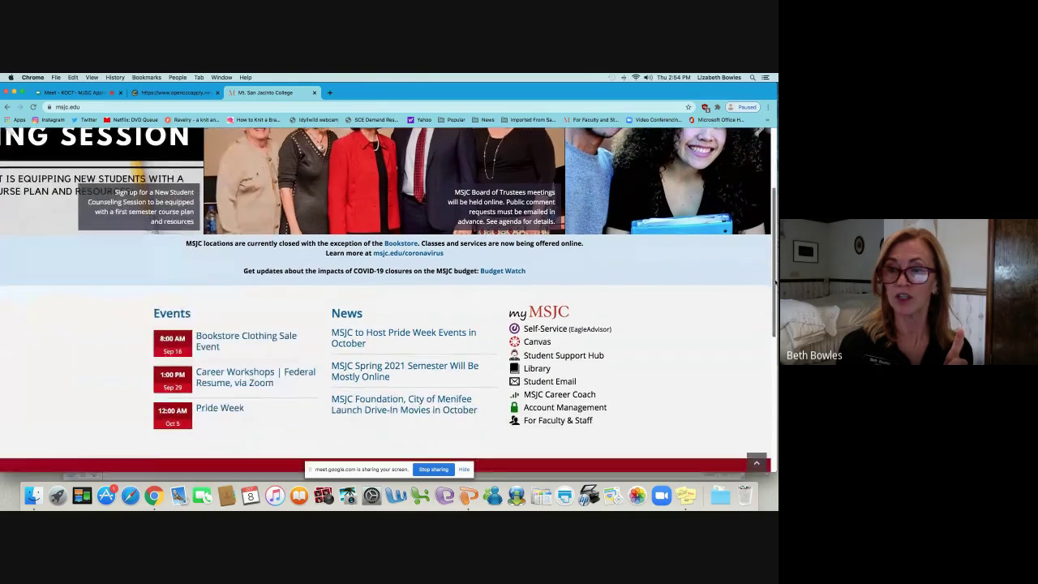
click(599, 329)
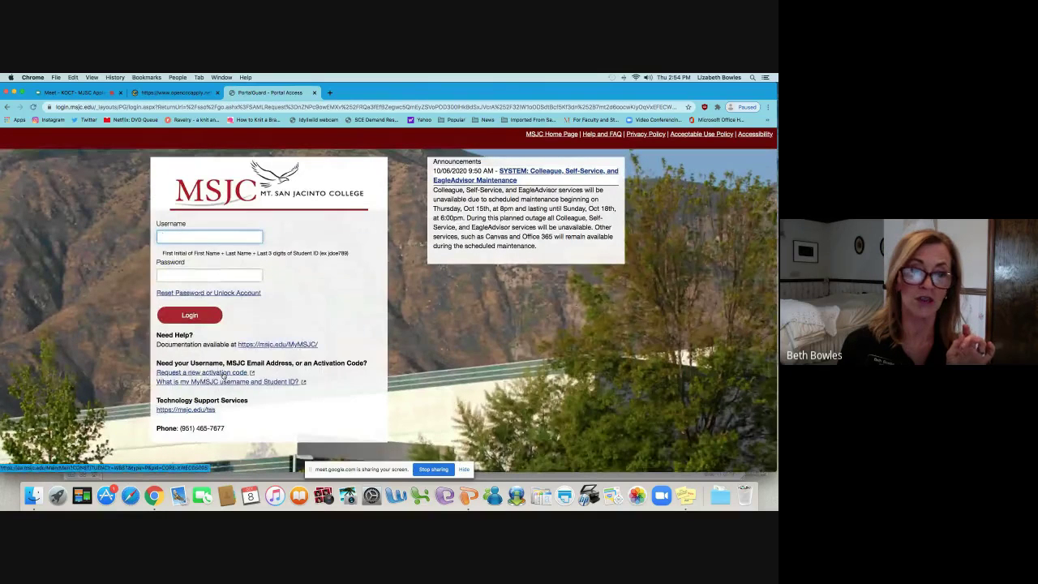
click(224, 375)
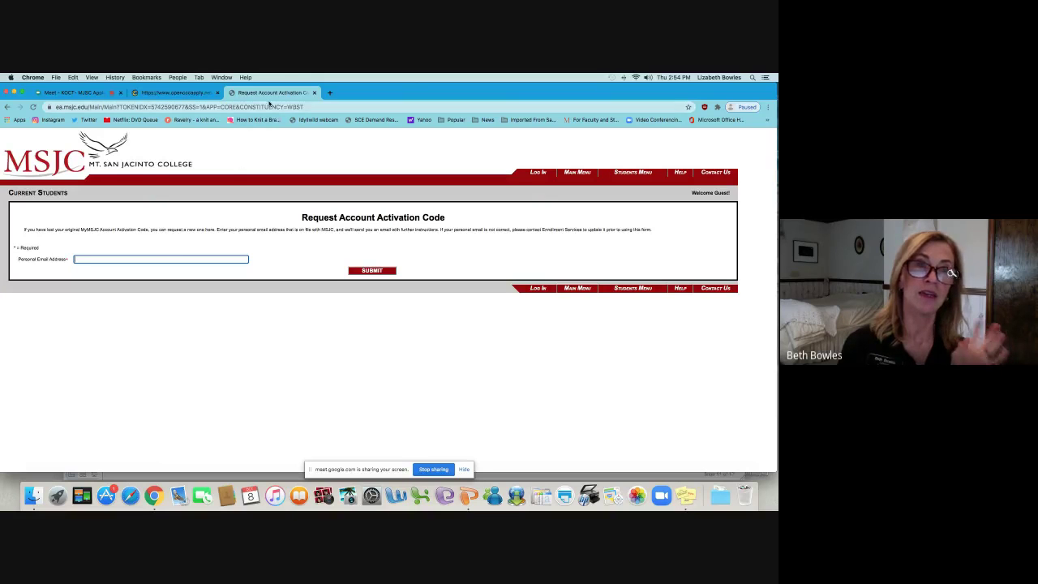
click(8, 107)
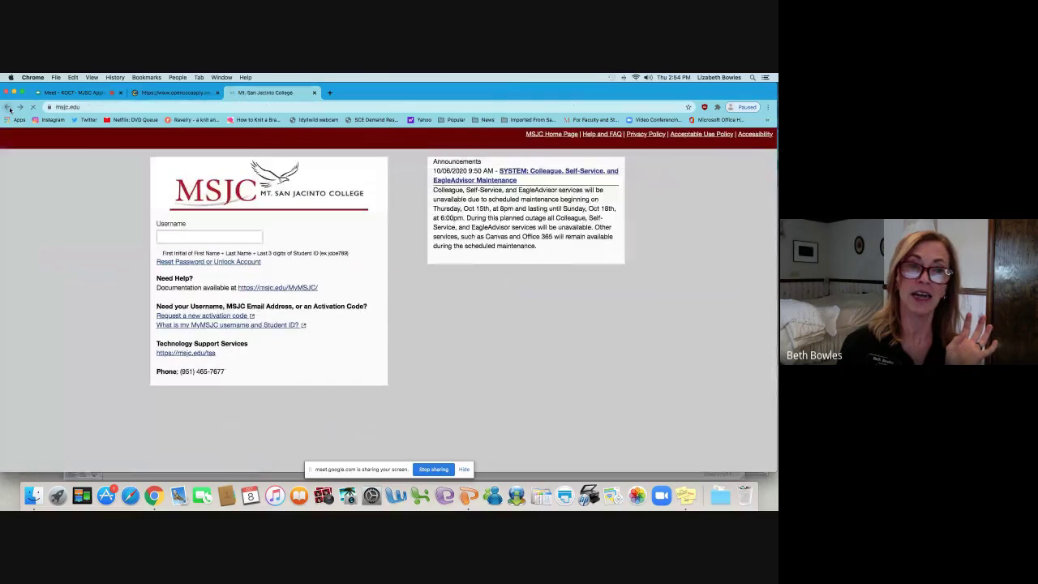
click(8, 107)
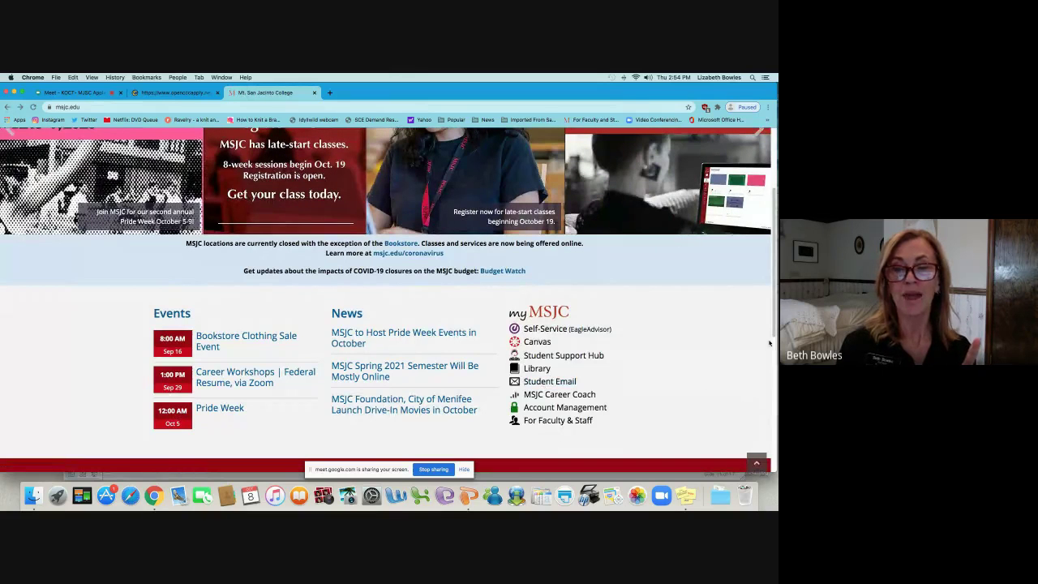
Step: Open the Student Support Hub page and look over the Welcome Center information and department contacts
drag(774, 336, 775, 332)
scroll(775, 333, up, 3)
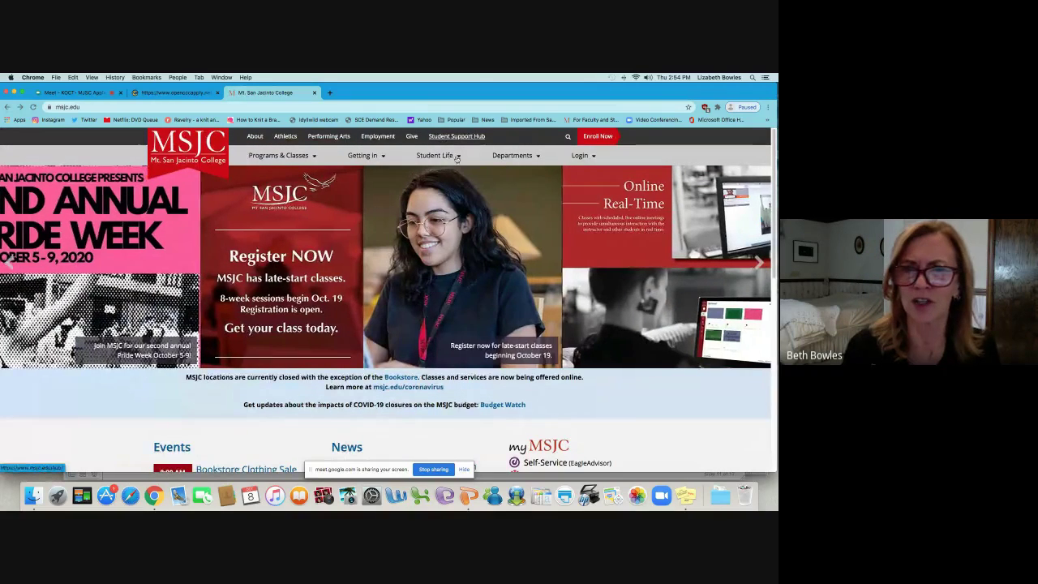
scroll(774, 268, down, 5)
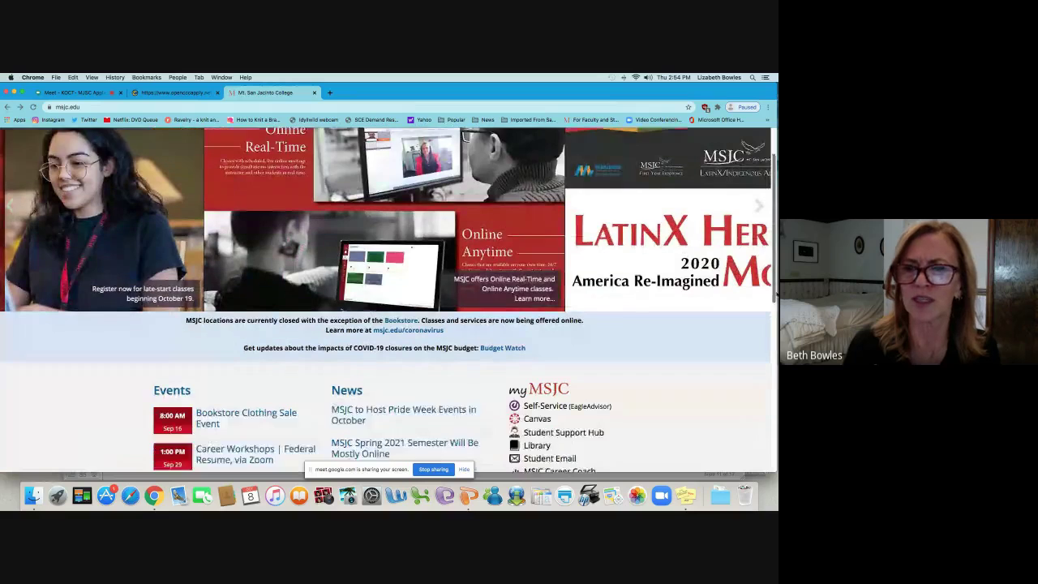
scroll(775, 268, up, 5)
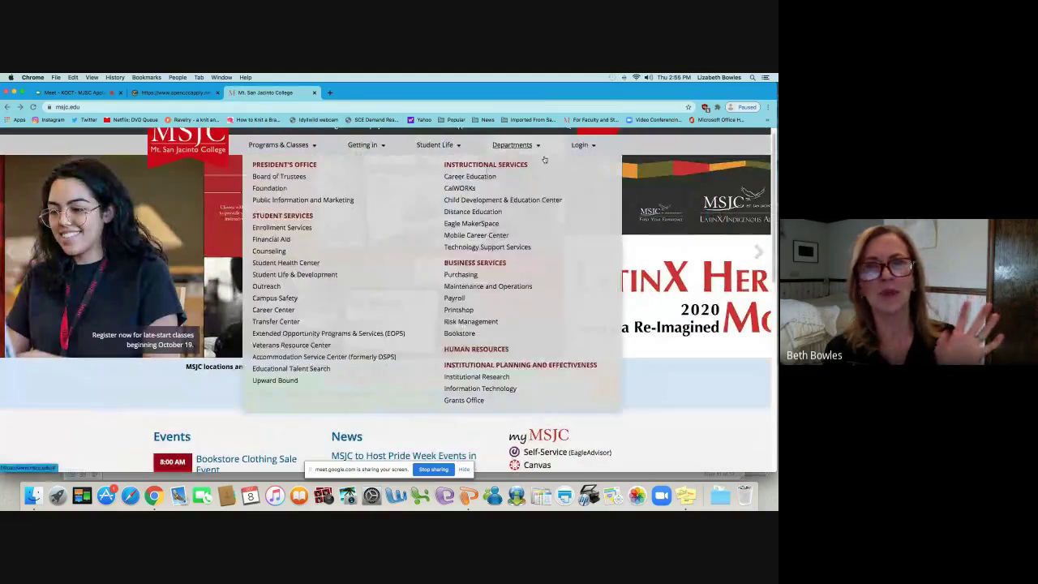
scroll(472, 150, up, 1)
click(458, 137)
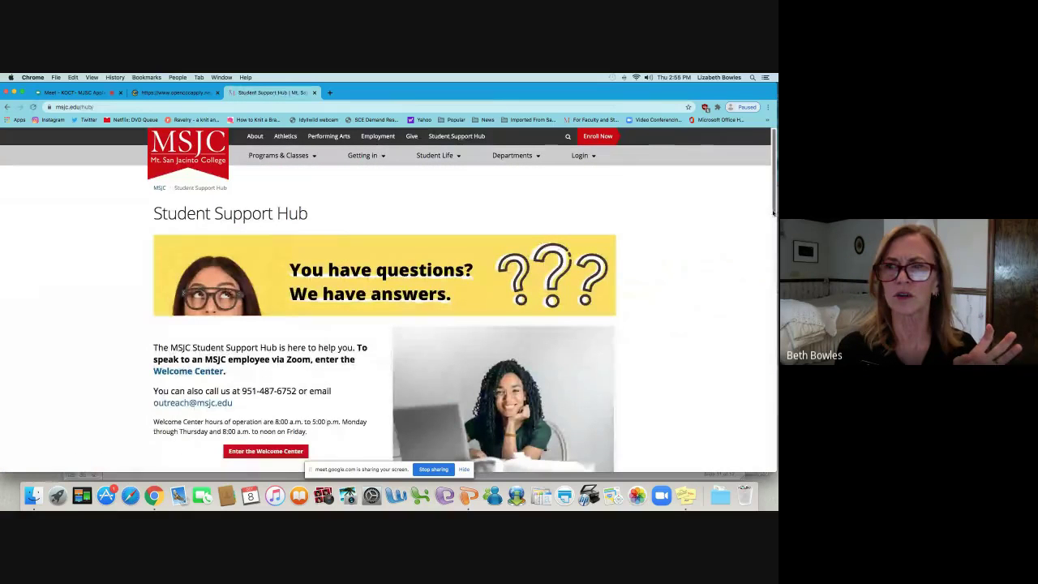
scroll(775, 214, down, 3)
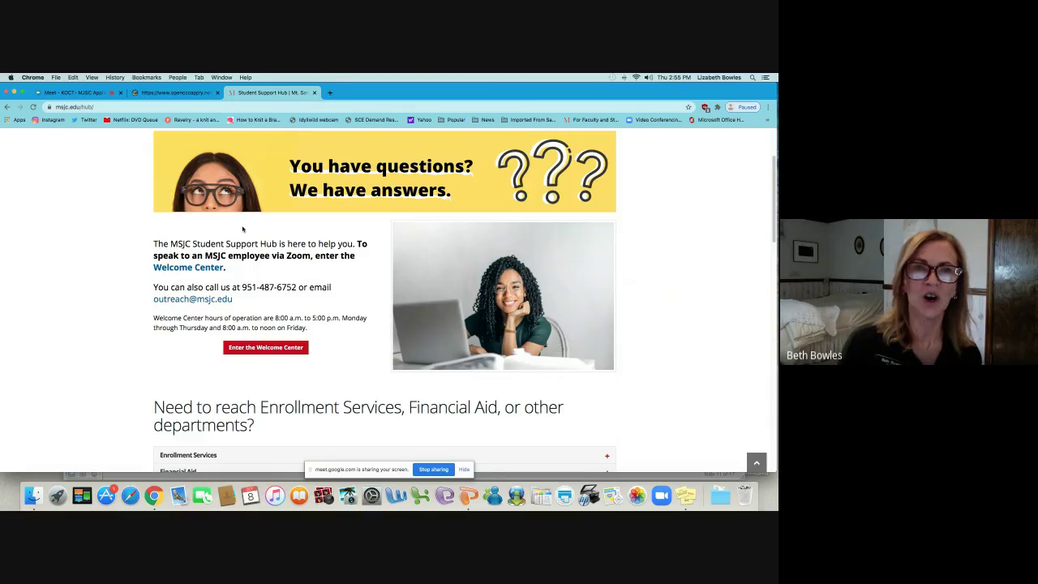
Step: Look over the Programs & Classes options from the college home page and switch back to the Google Meet call
scroll(242, 228, up, 3)
click(187, 149)
mouse_move(256, 155)
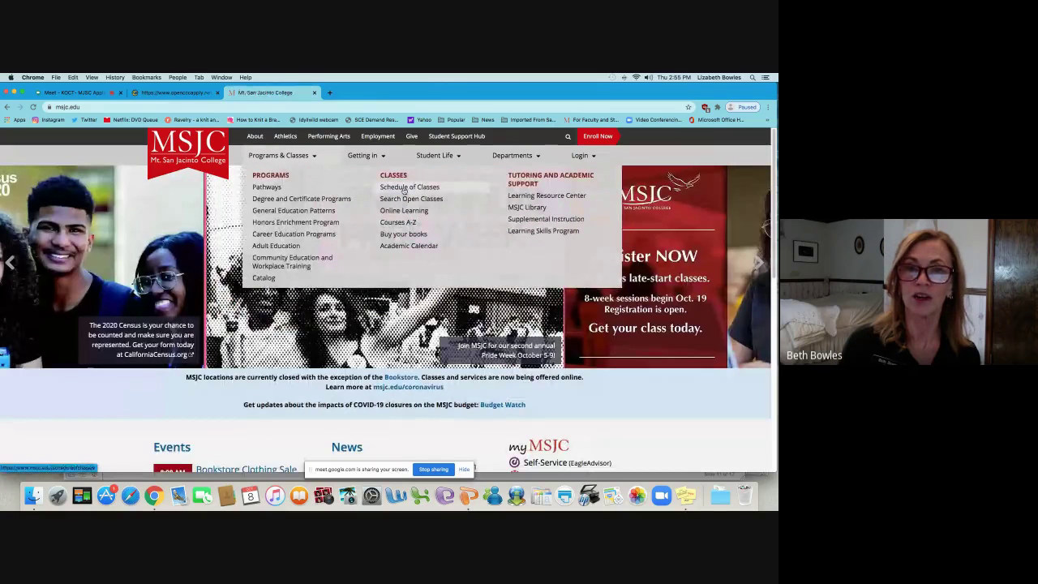
mouse_move(570, 149)
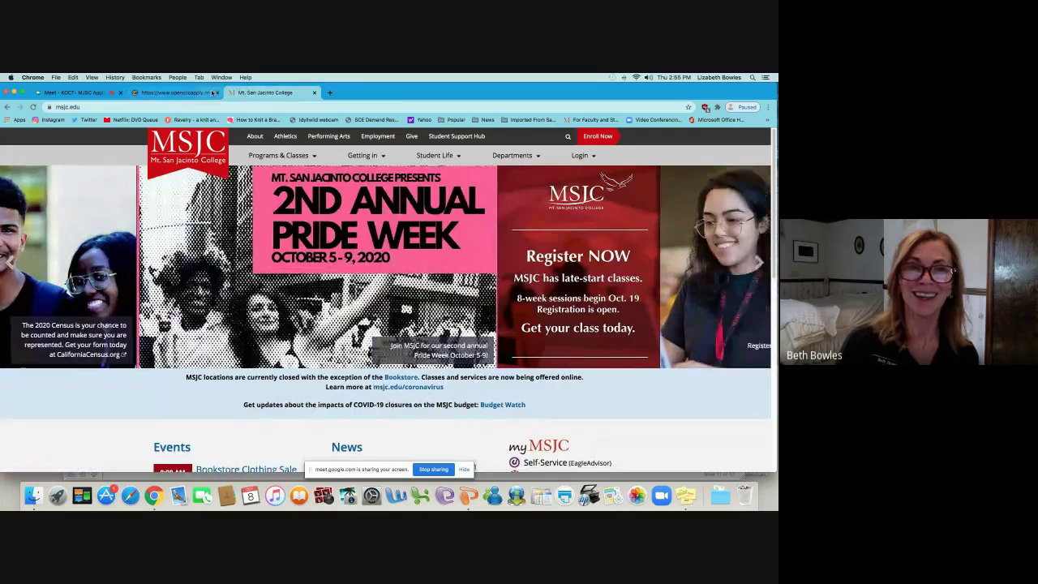
click(86, 95)
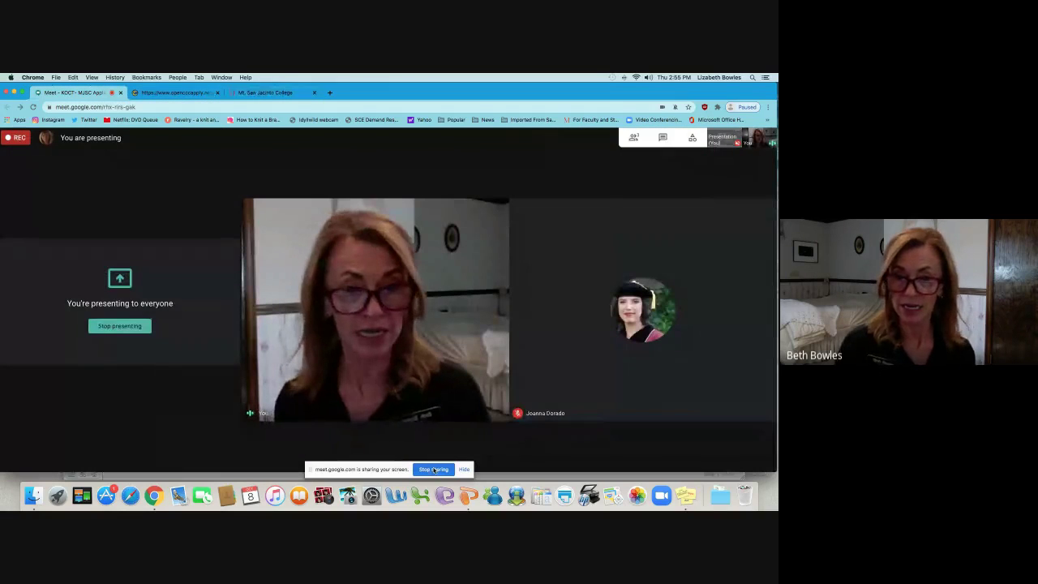
Step: Stop presenting the screen in the Google Meet call
click(434, 470)
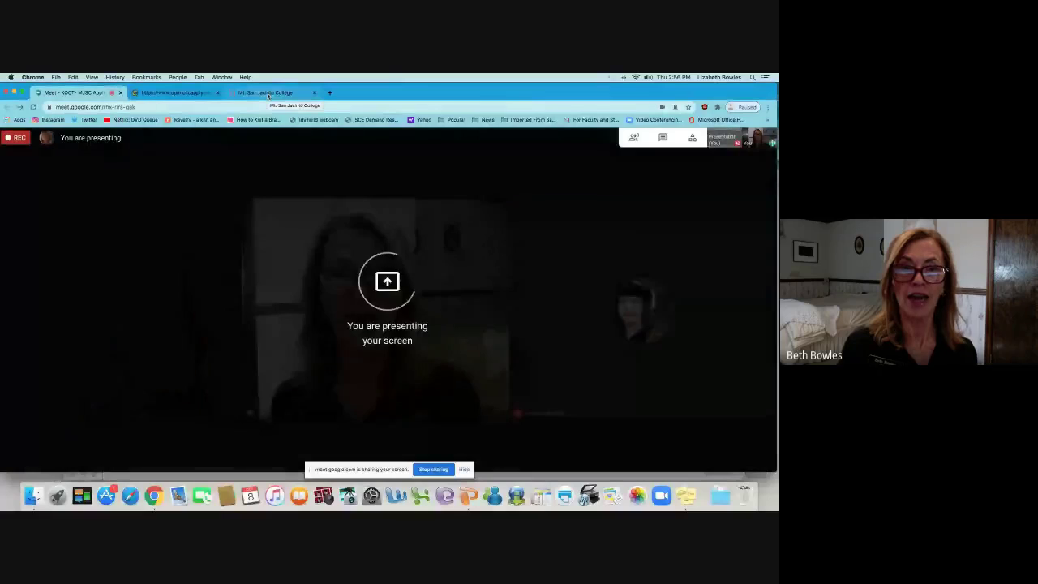
click(284, 93)
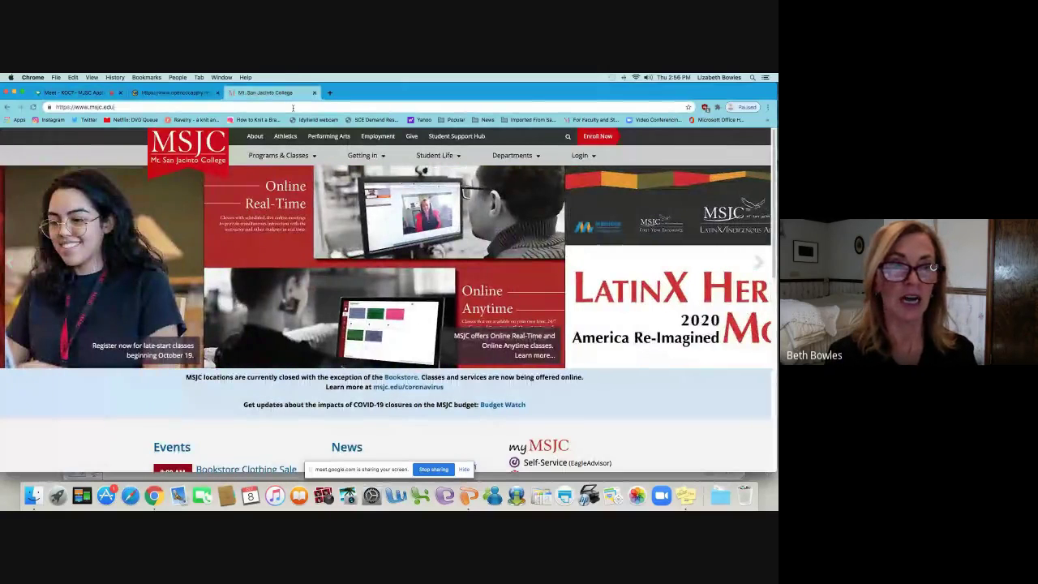
text(/fye)
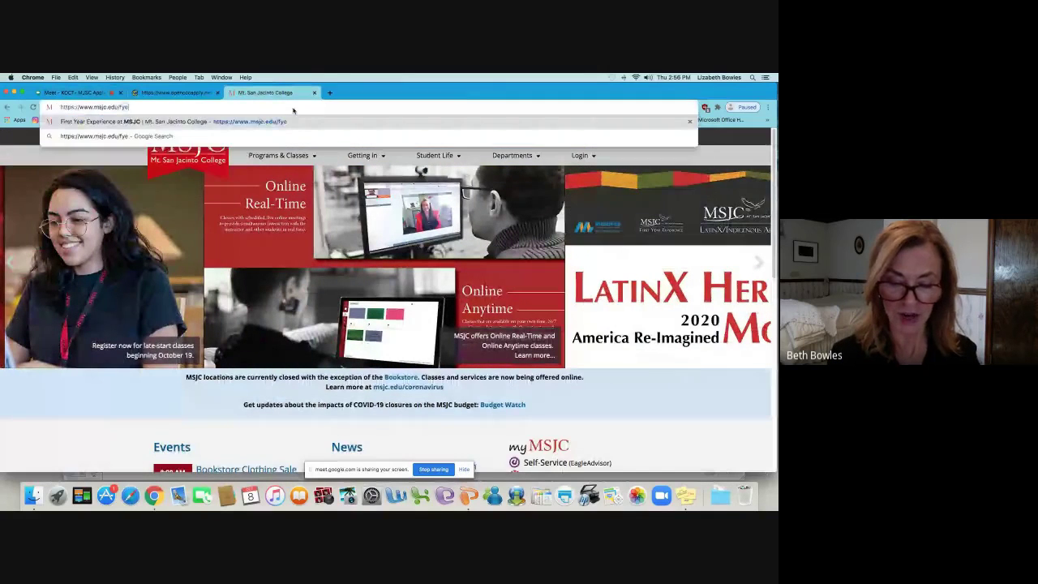
key(Return)
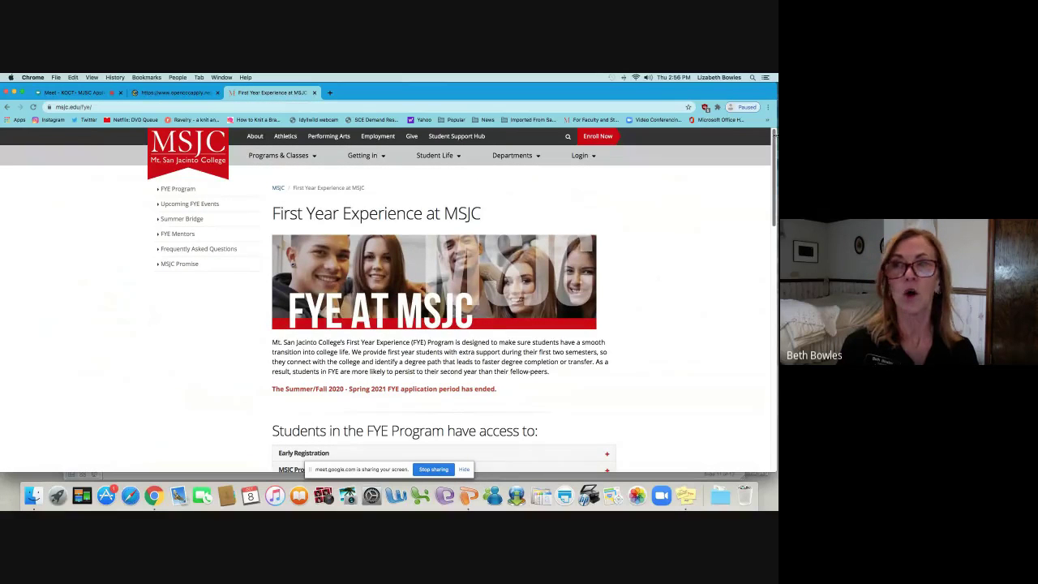
drag(774, 138, 751, 131)
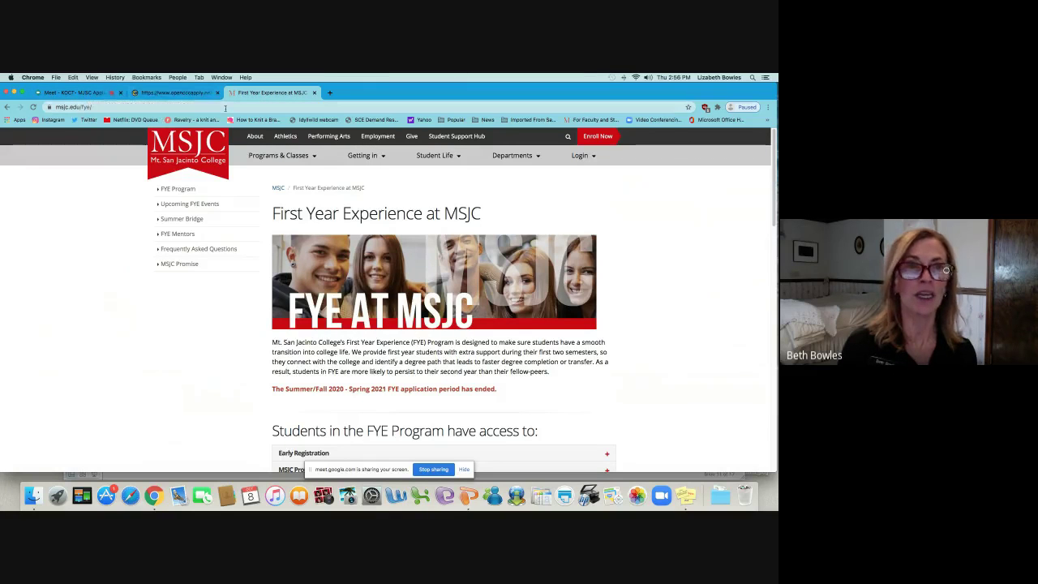
Step: Switch back to the Google Meet call and end the screen sharing
click(74, 92)
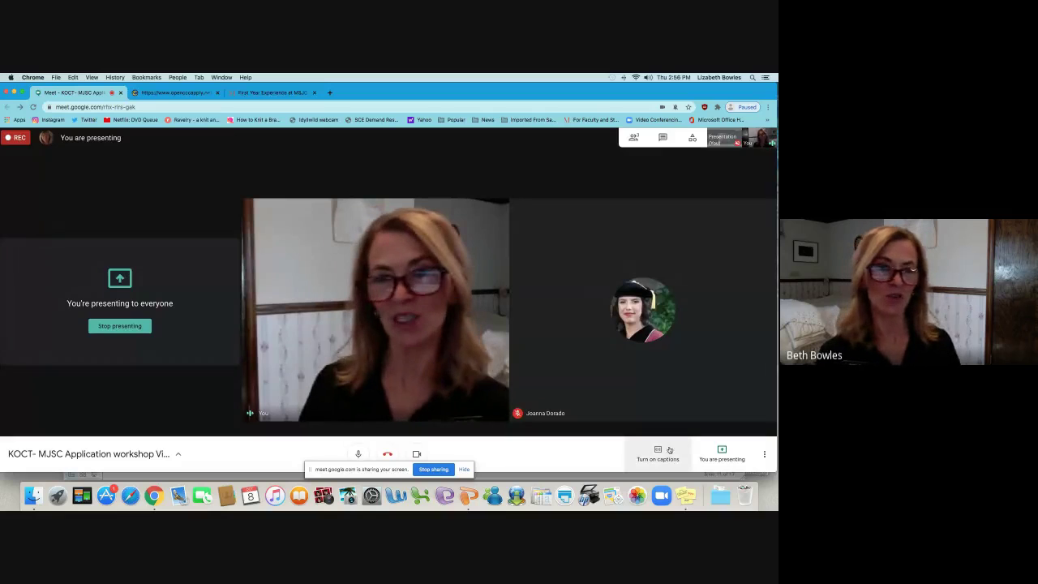
click(434, 470)
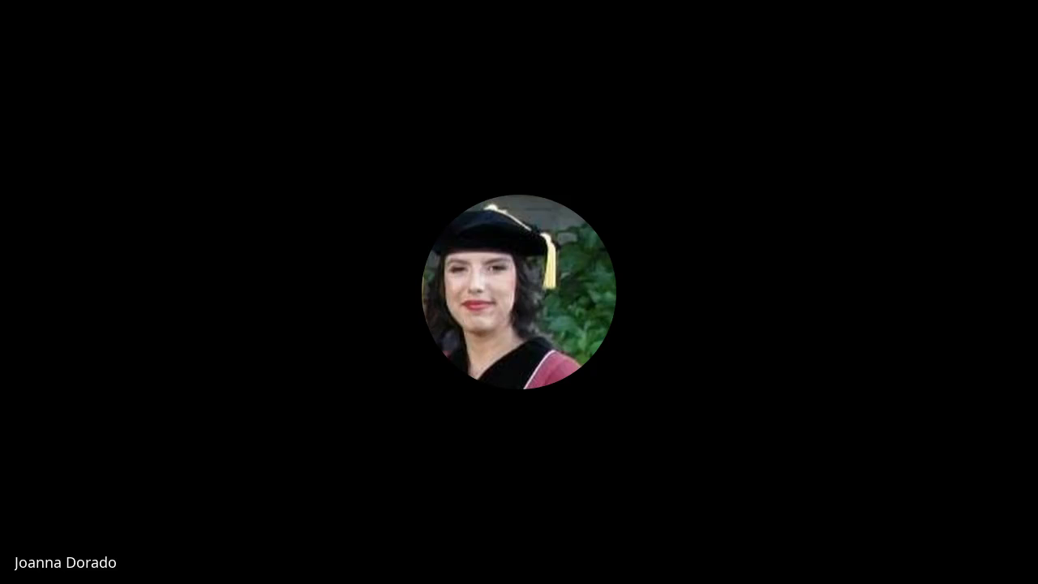